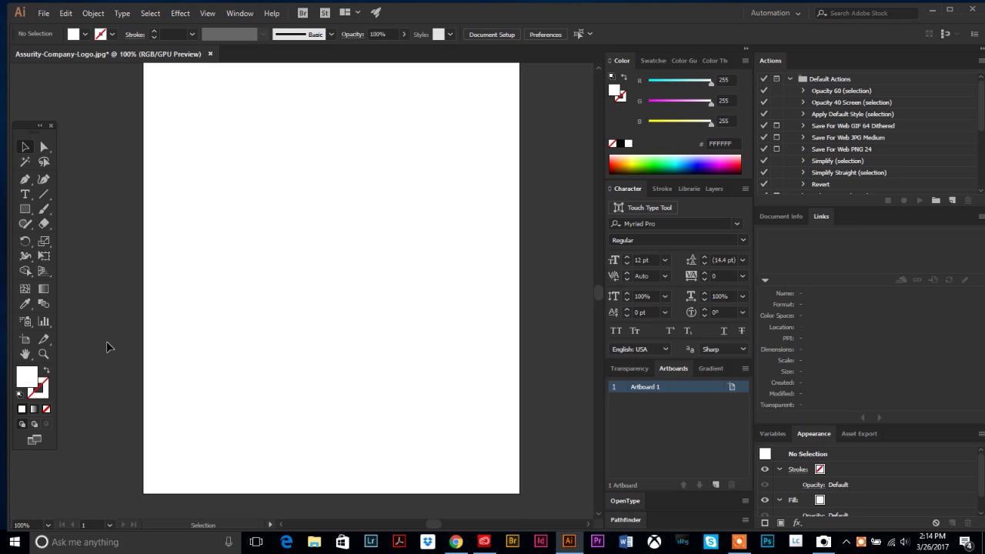
# Place Assurity-Company-Logo from the Desktop near the artboard's top-left.
pyautogui.scroll(1, 107, 347)
pyautogui.scroll(1, 107, 347)
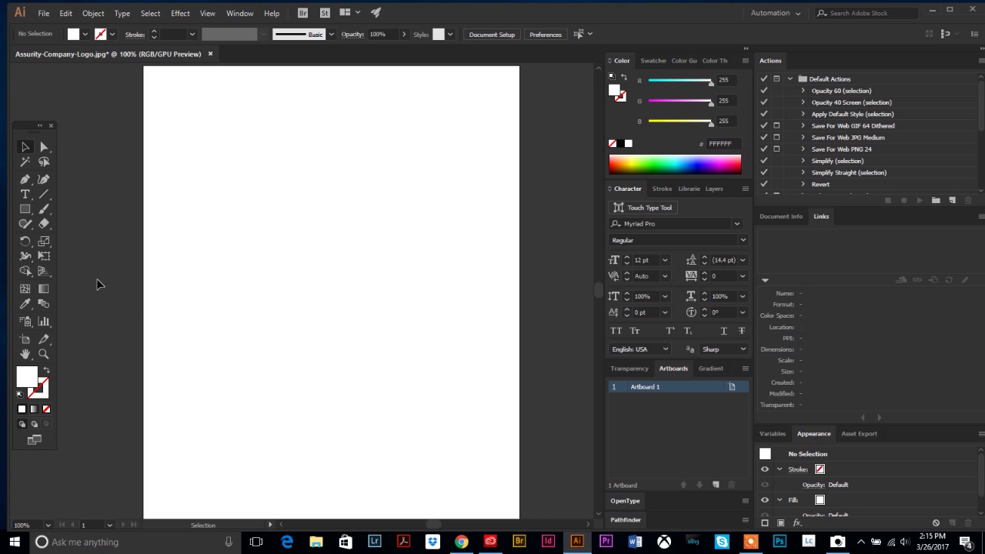
pyautogui.click(44, 13)
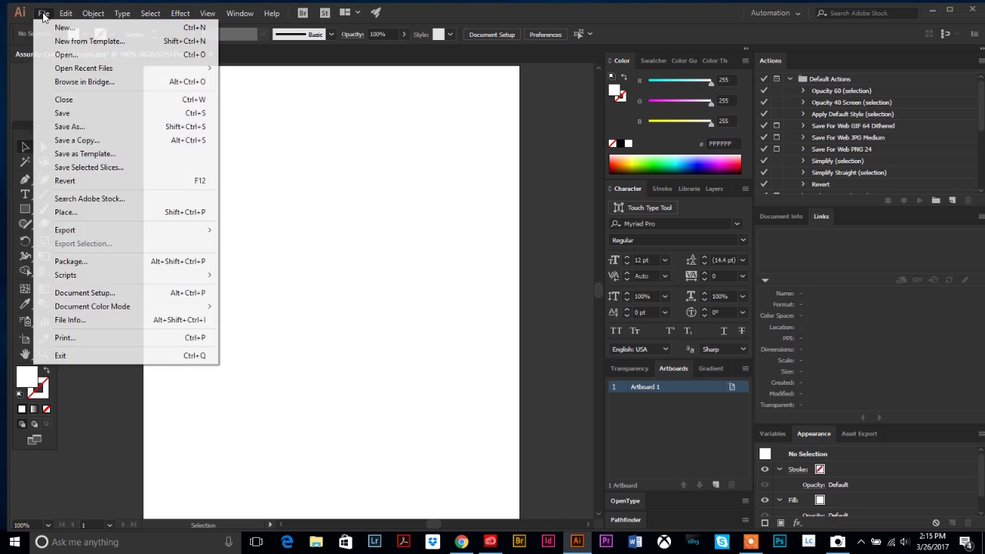
pyautogui.click(64, 212)
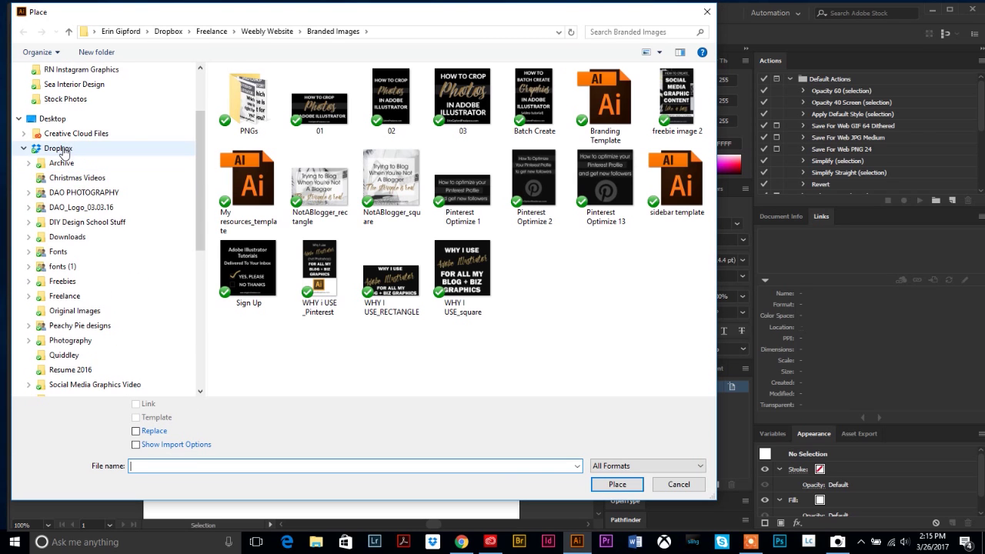
pyautogui.click(57, 149)
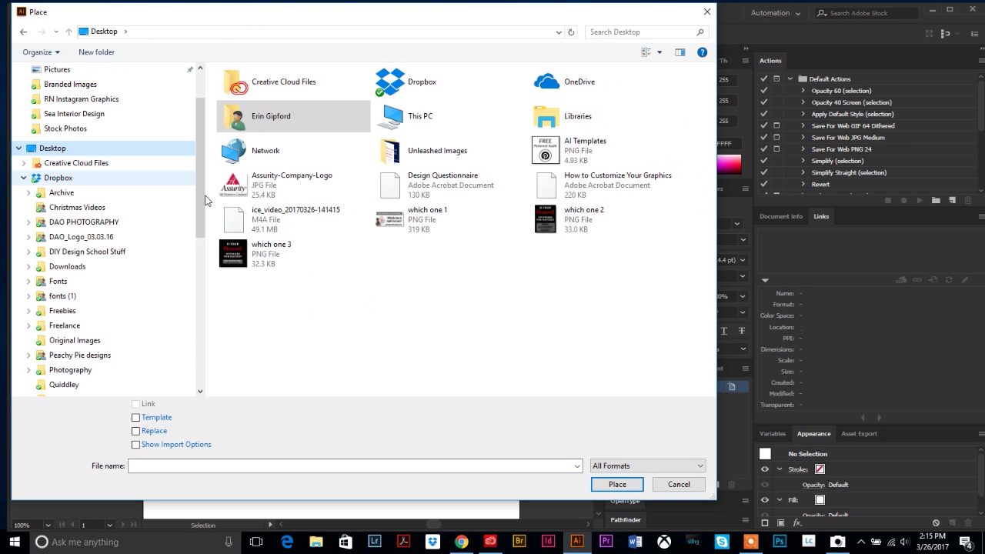
pyautogui.click(256, 187)
pyautogui.click(618, 485)
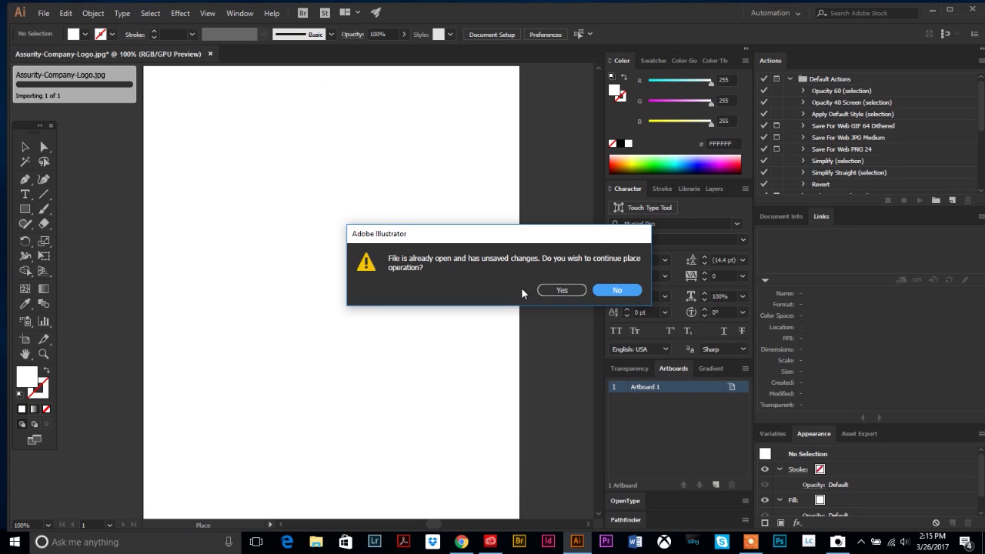
pyautogui.click(574, 291)
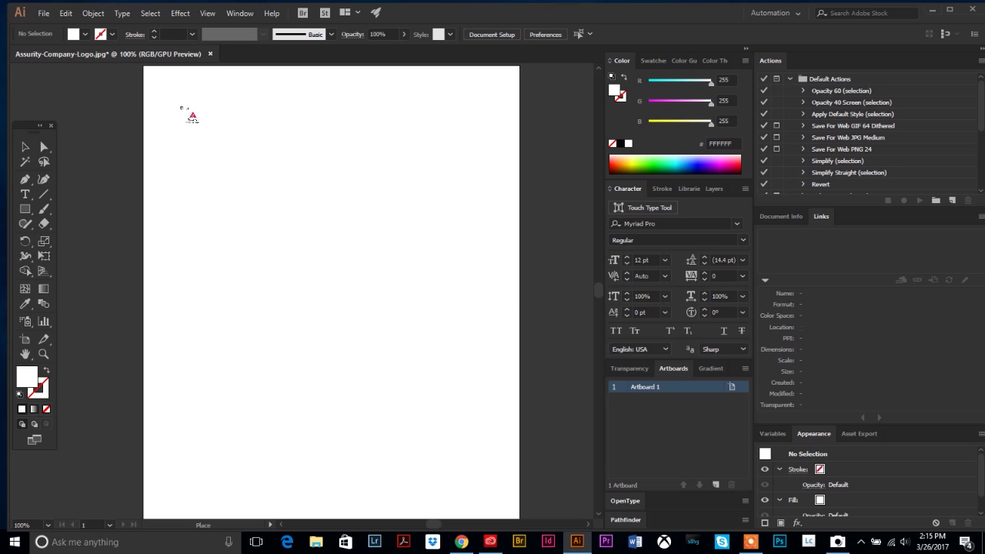
pyautogui.moveTo(180, 107); pyautogui.dragTo(389, 275)
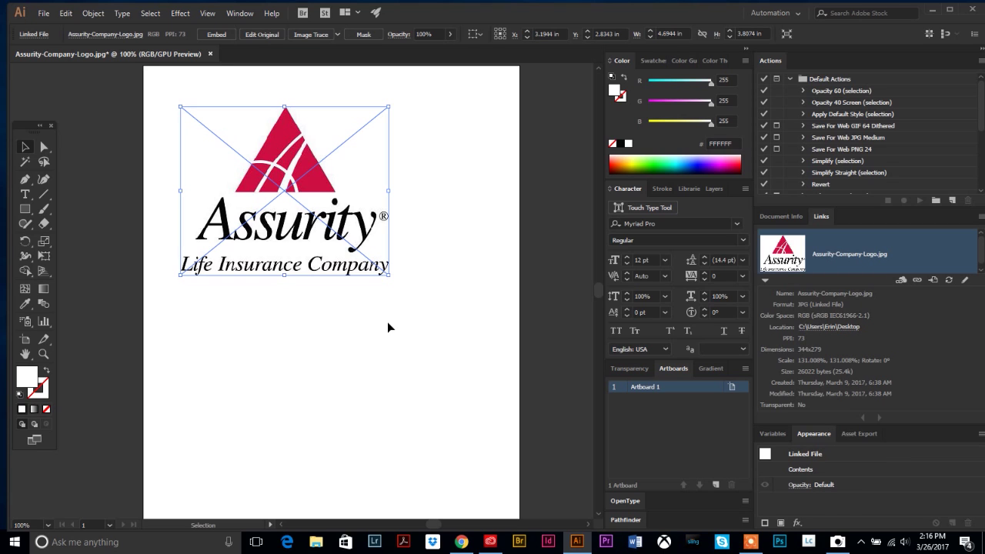
# Move the placed logo right toward the artboard's centre and reselect it.
pyautogui.click(387, 321)
pyautogui.moveTo(337, 241); pyautogui.dragTo(375, 240)
pyautogui.click(383, 306)
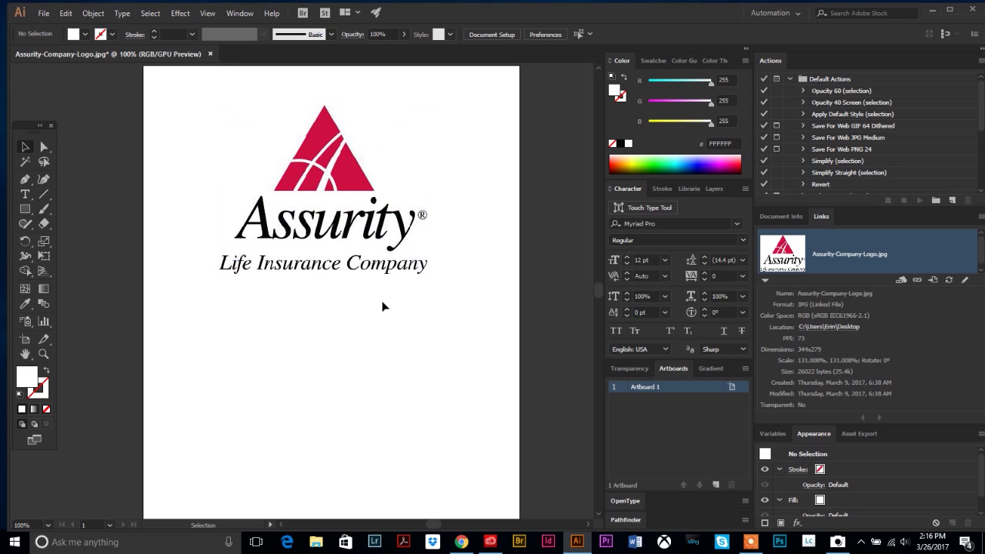
pyautogui.click(327, 168)
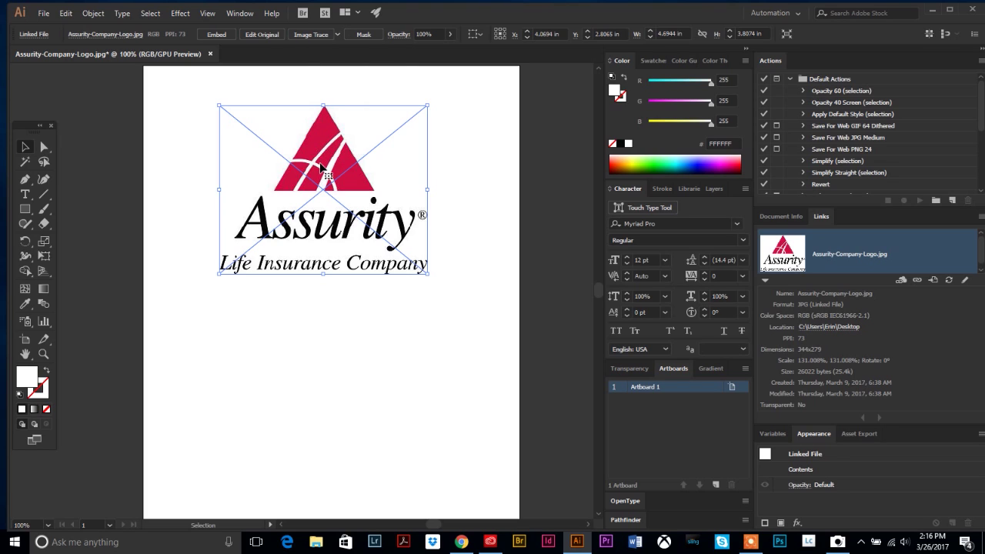
# Image Trace and expand the logo, then undo back to the colour image.
pyautogui.click(318, 35)
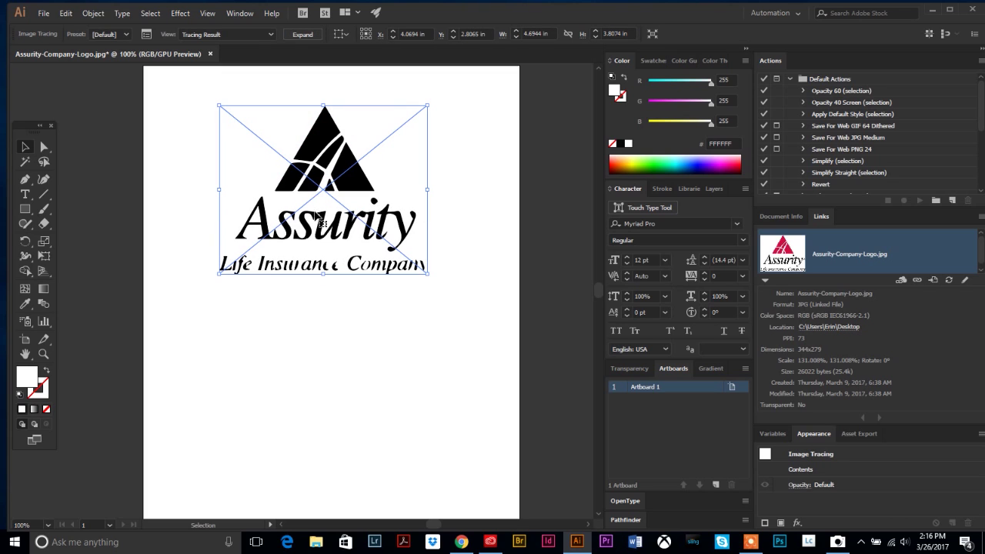
pyautogui.click(298, 38)
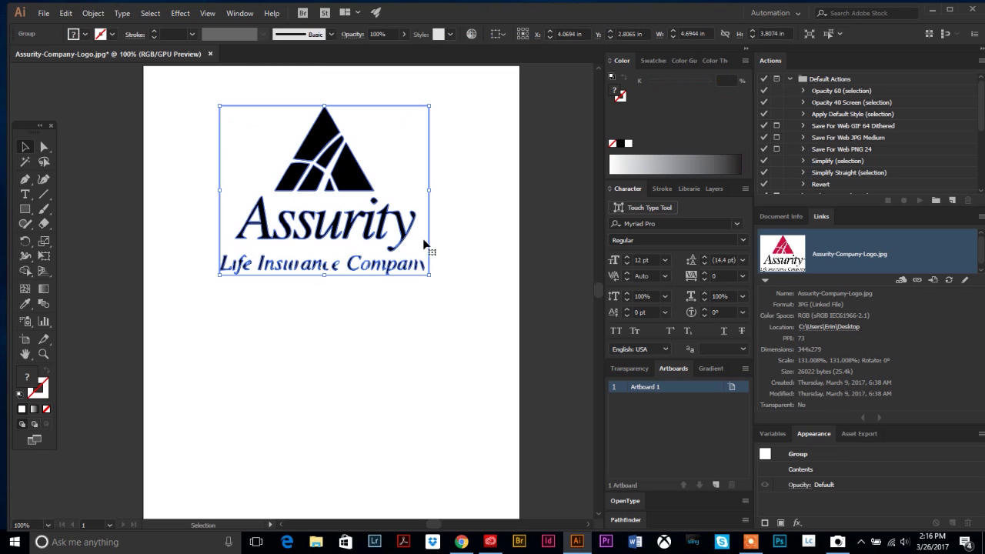
pyautogui.click(449, 255)
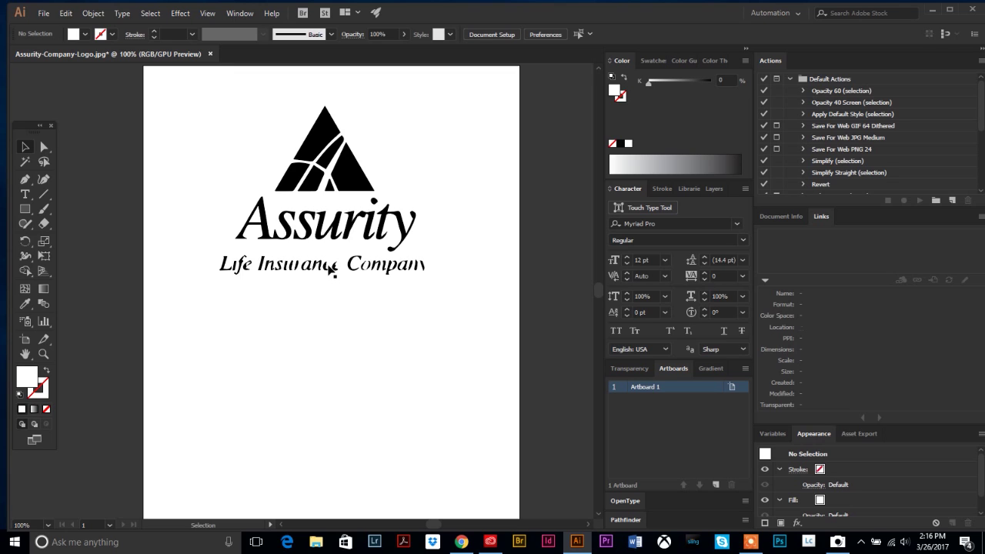
pyautogui.click(323, 188)
pyautogui.hotkey('ctrl', 'z')
pyautogui.hotkey('ctrl', 'z')
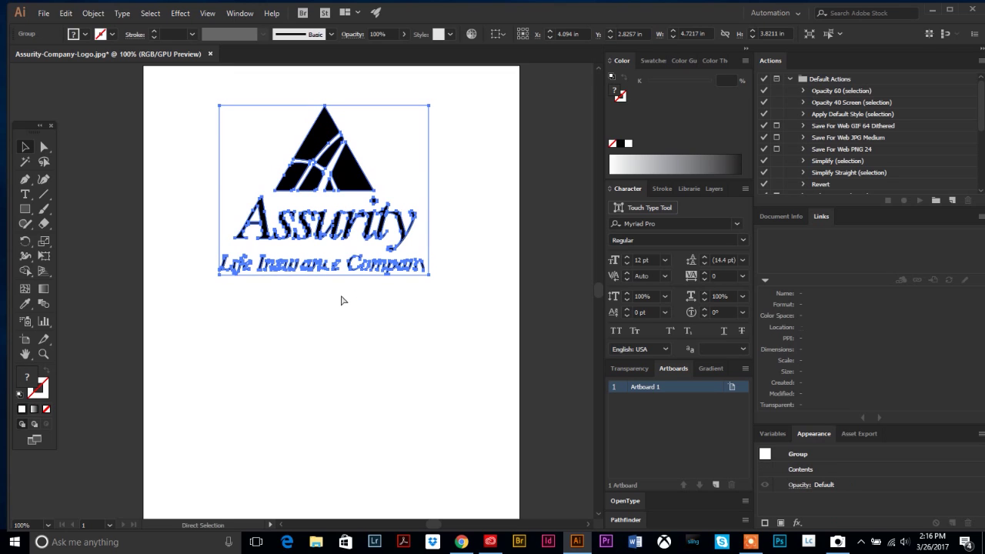
# Move the logo image up and left, then check it in Outline view and back.
pyautogui.click(347, 297)
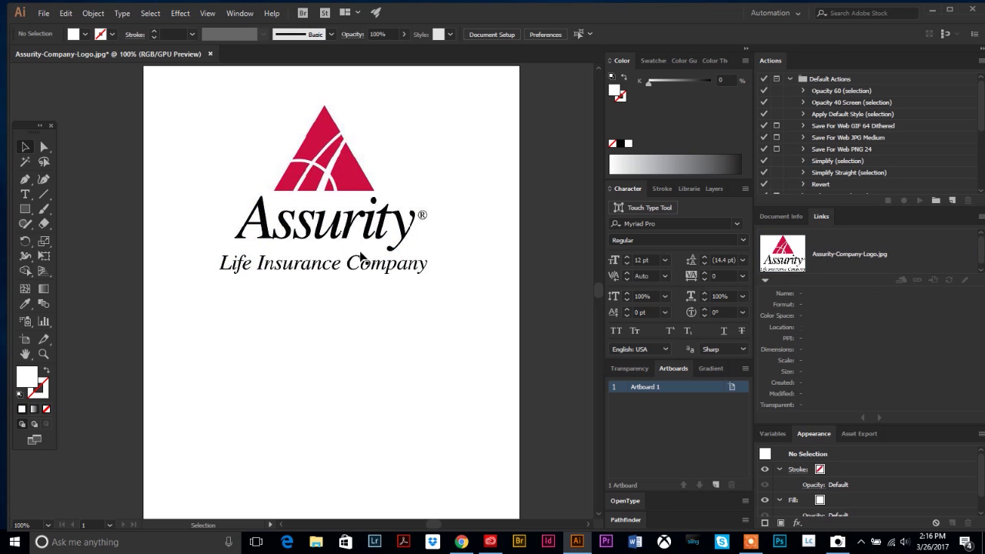
pyautogui.moveTo(334, 203); pyautogui.dragTo(298, 185)
pyautogui.click(329, 268)
pyautogui.click(318, 257)
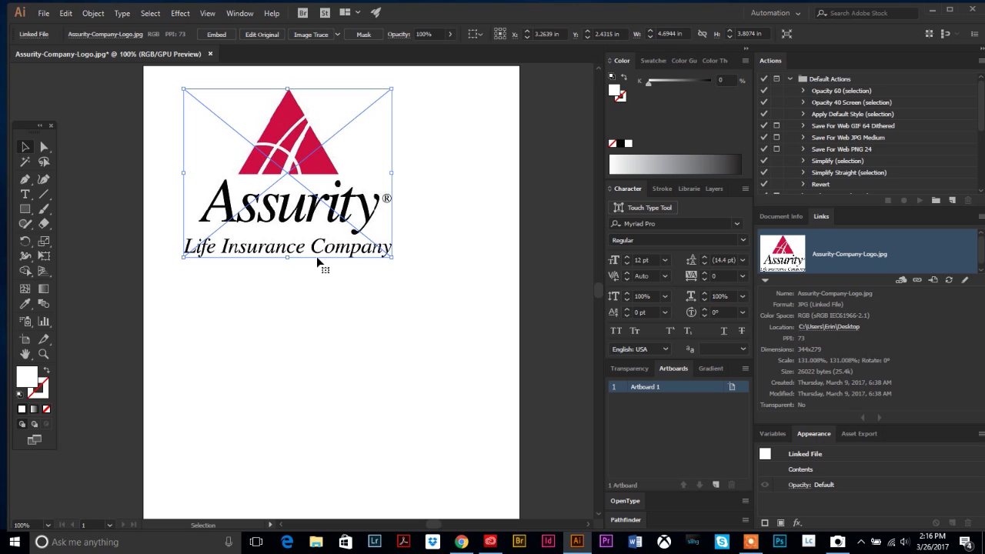
pyautogui.hotkey('ctrl', 'y')
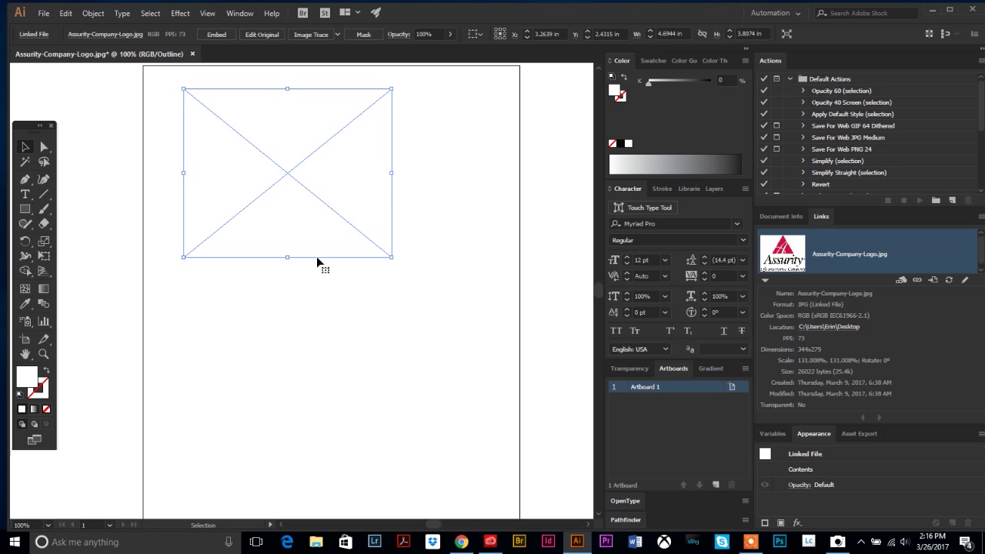
pyautogui.hotkey('ctrl', 'y')
pyautogui.hotkey('ctrl', 'y')
pyautogui.hotkey('ctrl', 'y')
pyautogui.hotkey('ctrl', 'y')
pyautogui.hotkey('ctrl', 'y')
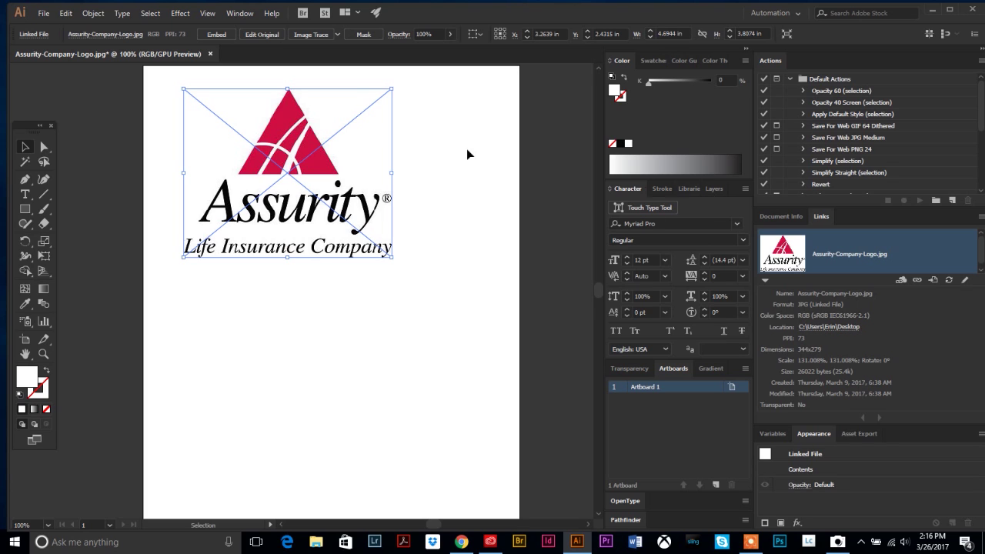
# Add a new layer named 'artwork' from the Layers panel menu.
pyautogui.click(240, 13)
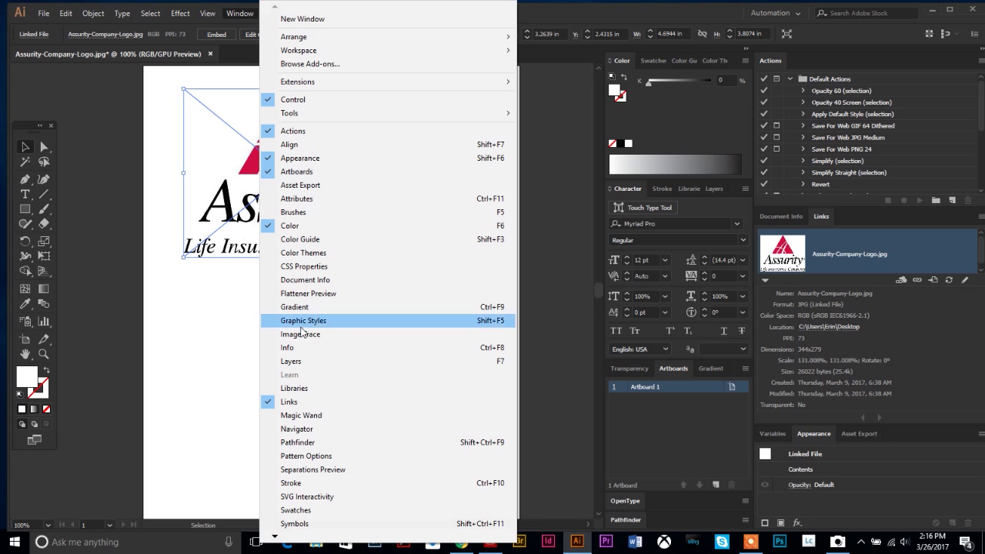
pyautogui.click(714, 193)
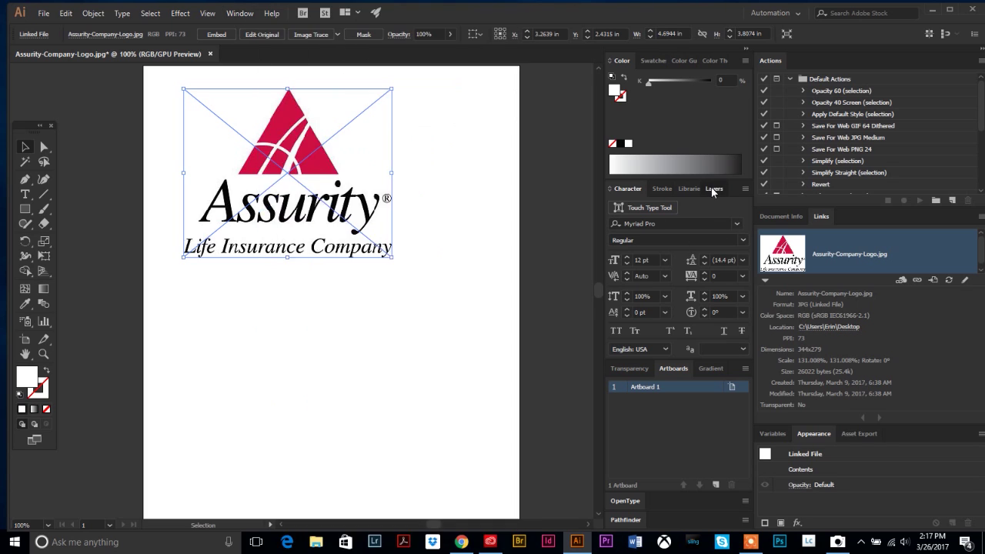
pyautogui.click(713, 190)
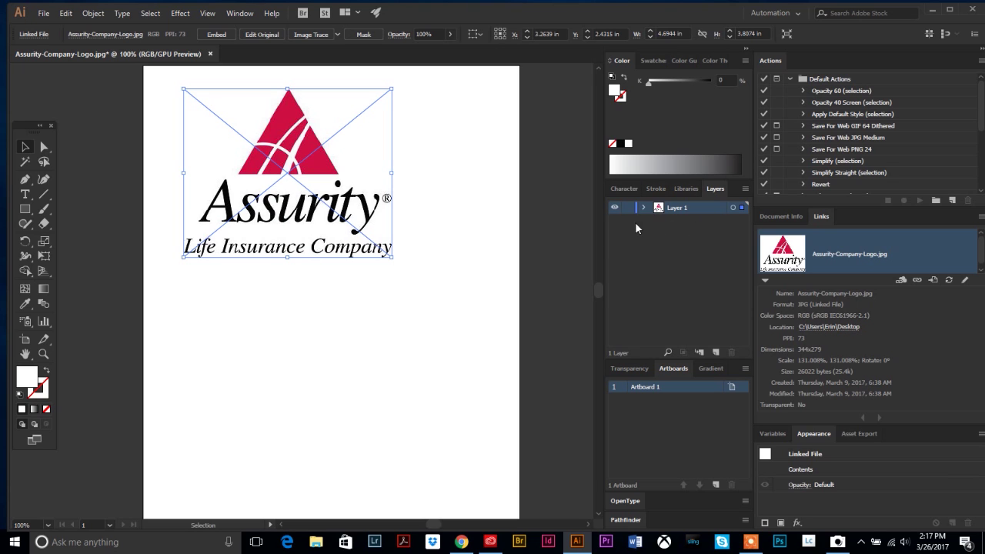
pyautogui.click(744, 189)
pyautogui.click(793, 196)
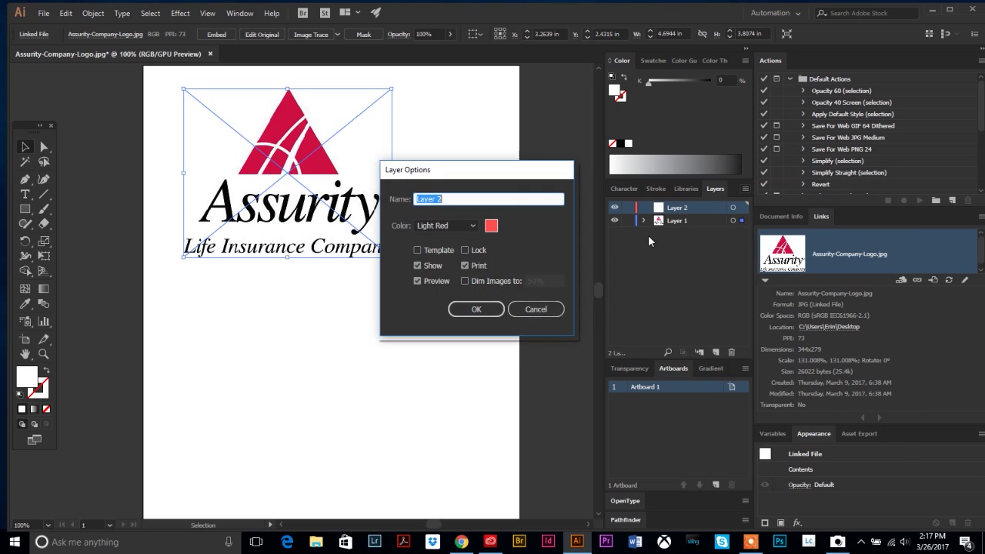
pyautogui.write('artwork')
pyautogui.click(478, 308)
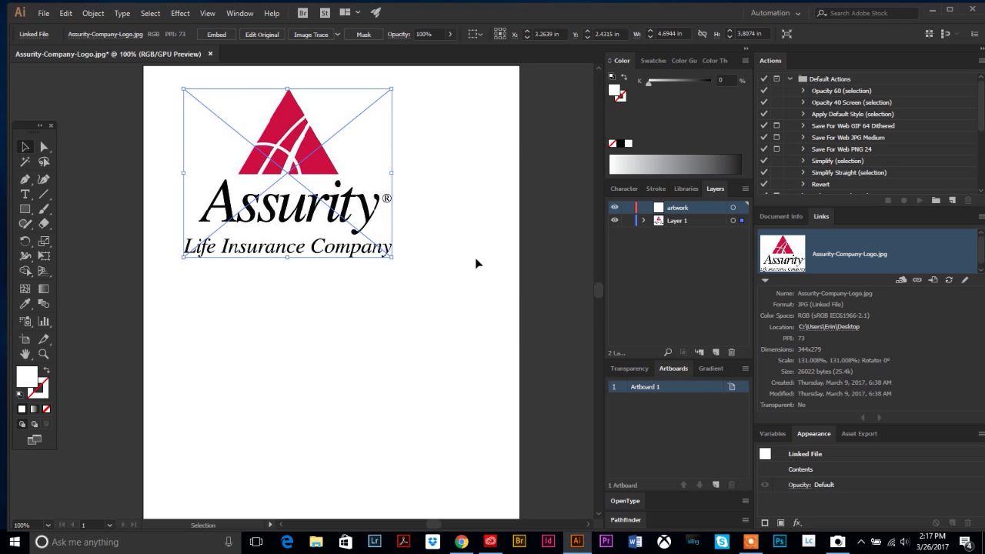
# Rename Layer 1 to 'logo'.
pyautogui.click(673, 222)
pyautogui.doubleClick(674, 220)
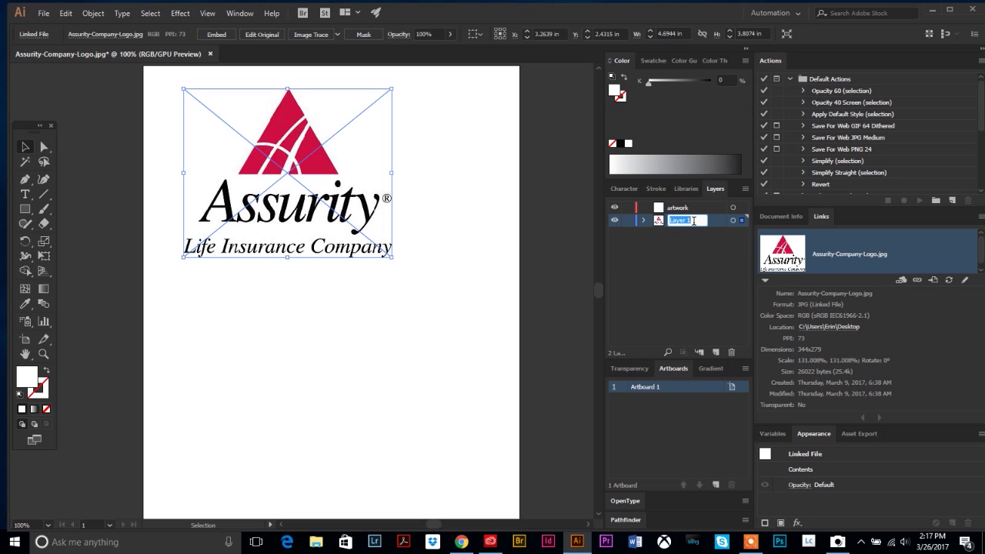
pyautogui.write('logo')
pyautogui.click(675, 258)
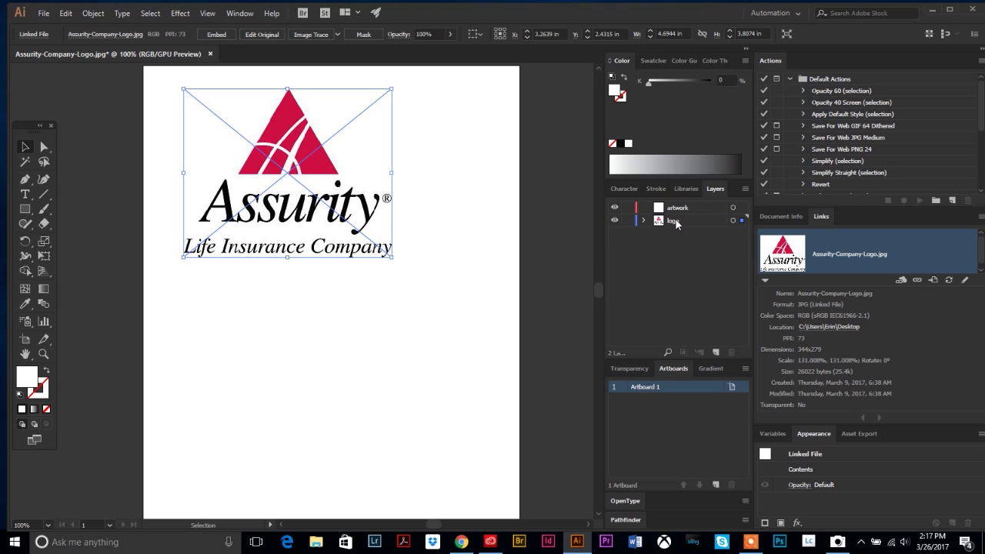
# Check the logo layer's contents, make 'artwork' the active layer, and zoom in on the triangle.
pyautogui.click(614, 223)
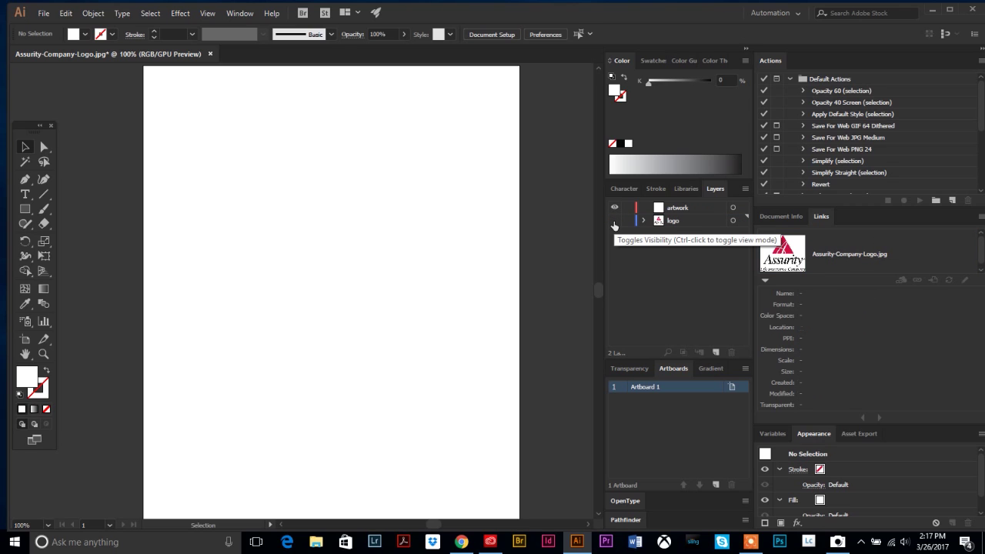
pyautogui.click(614, 223)
pyautogui.click(615, 223)
pyautogui.click(614, 222)
pyautogui.click(687, 210)
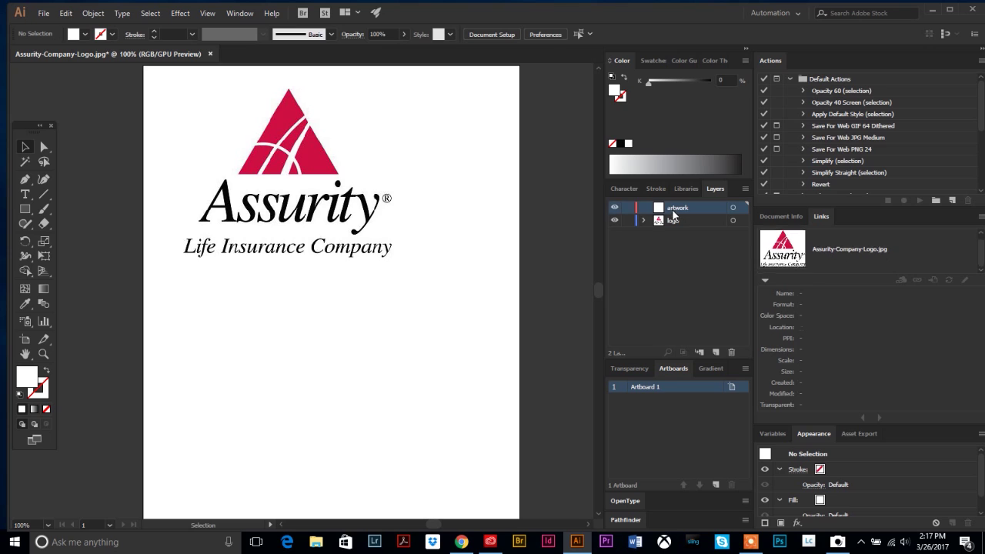
pyautogui.click(43, 354)
pyautogui.click(288, 137)
# Draw a closed Pen path over the triangle's bottom-left, bottom-right and apex corners.
pyautogui.scroll(-2, 312, 362)
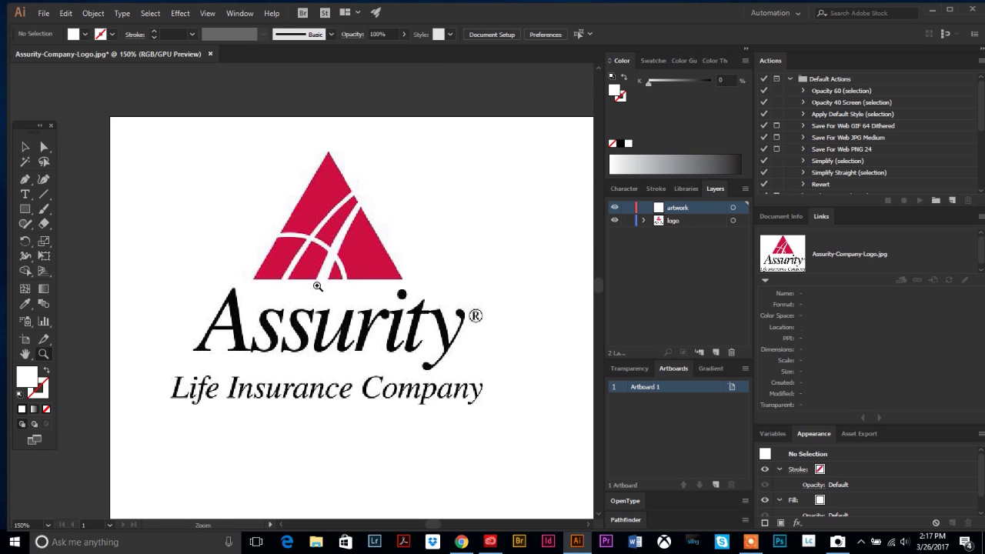
pyautogui.click(319, 279)
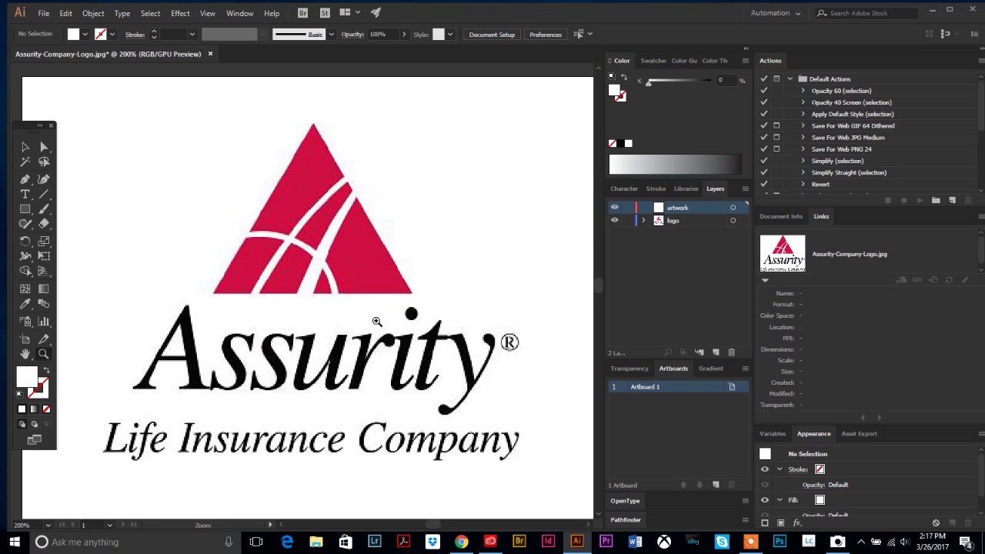
pyautogui.click(25, 179)
pyautogui.click(215, 293)
pyautogui.click(412, 293)
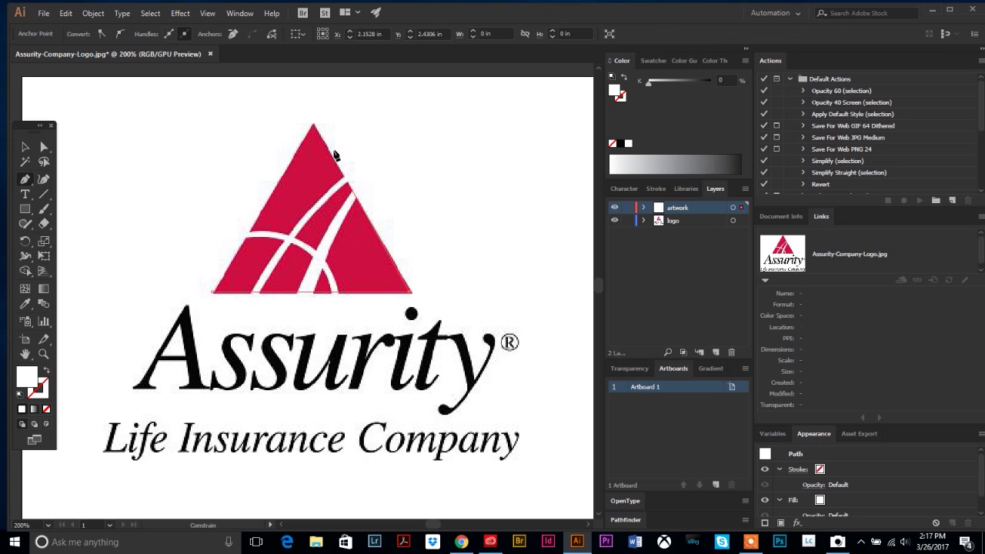
pyautogui.click(312, 122)
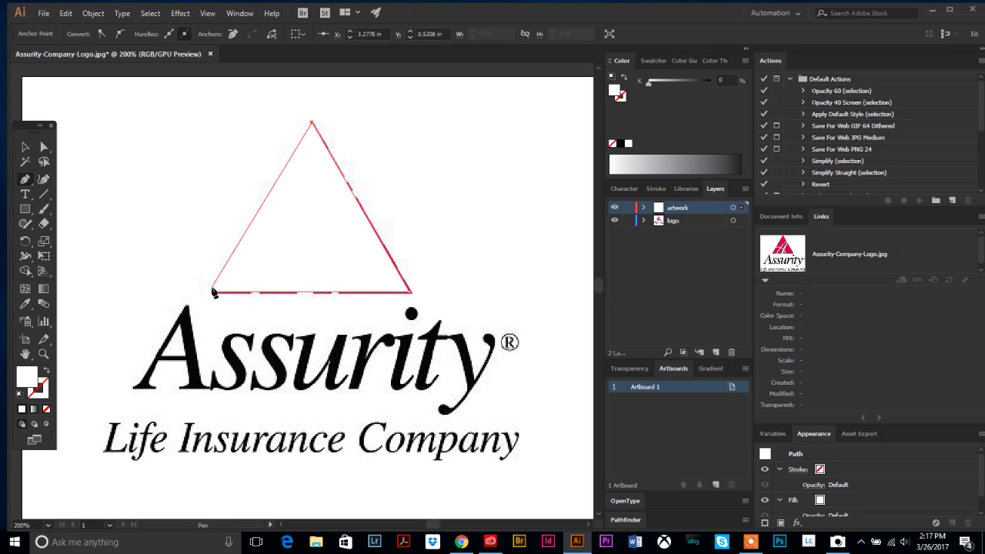
pyautogui.click(214, 293)
# Set the triangle path's fill to None and start a new path on its left edge.
pyautogui.click(25, 147)
pyautogui.click(47, 410)
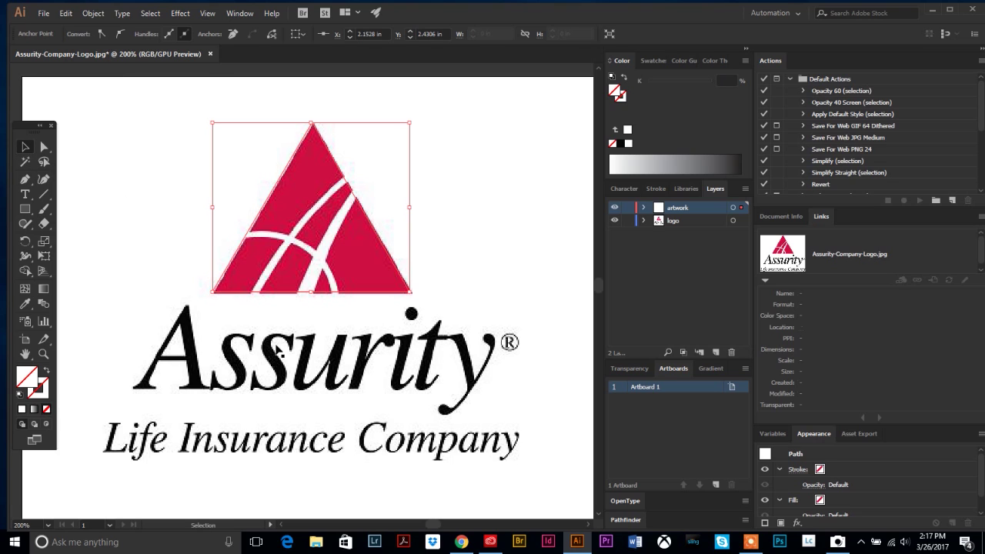
pyautogui.click(25, 179)
pyautogui.click(240, 232)
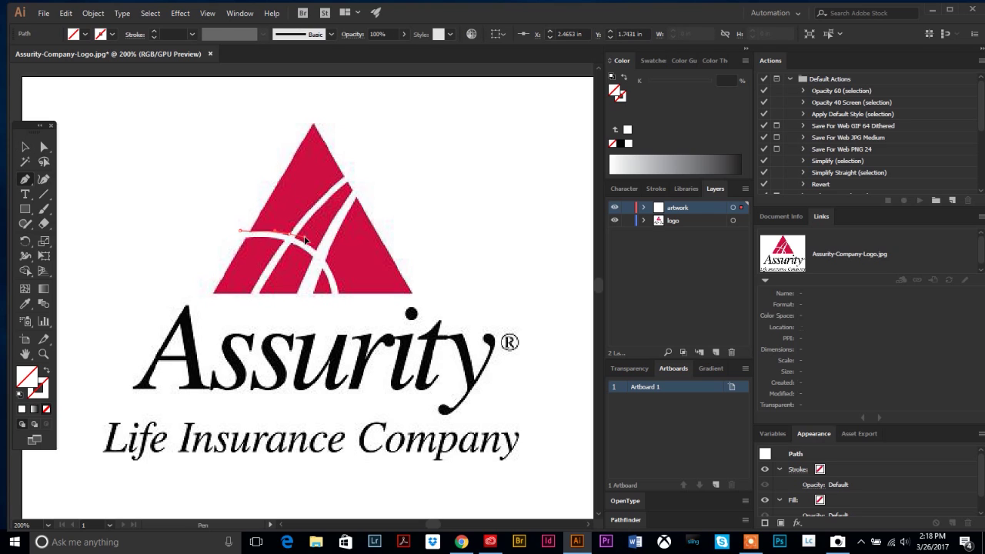
# Trace the stripe's curved upper edges with Pen anchors down to its base.
pyautogui.click(288, 237)
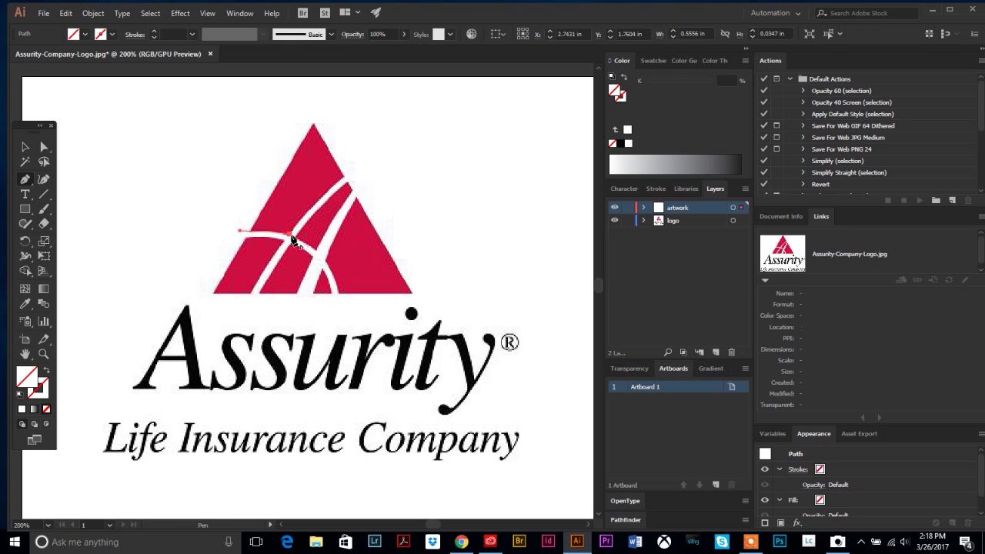
pyautogui.moveTo(345, 177); pyautogui.dragTo(375, 163)
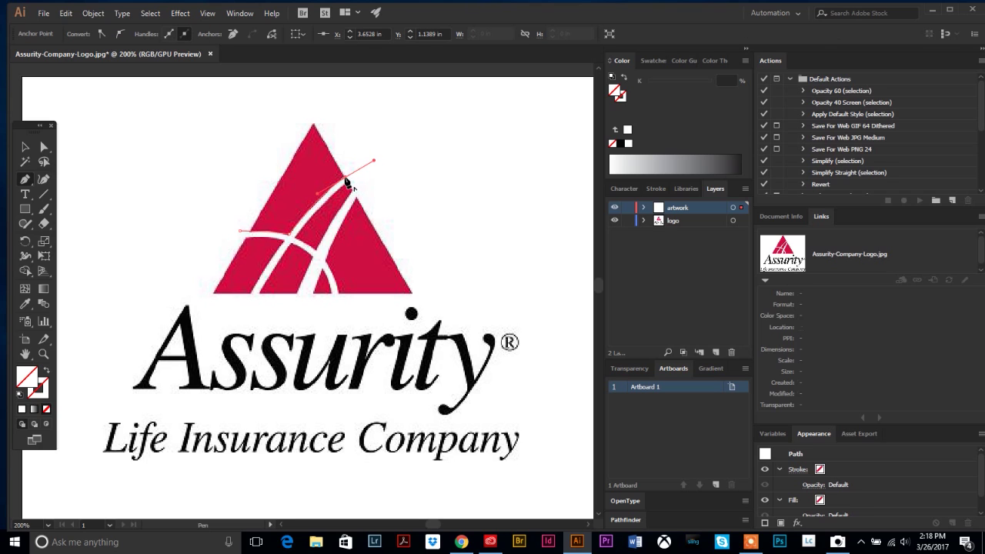
pyautogui.click(346, 182)
pyautogui.moveTo(320, 253); pyautogui.dragTo(372, 167)
pyautogui.click(358, 194)
pyautogui.moveTo(340, 297); pyautogui.dragTo(344, 306)
pyautogui.click(331, 294)
pyautogui.click(323, 271)
# Outline the remaining stripe edges along the triangle's base and close the path at its left end.
pyautogui.click(295, 294)
pyautogui.click(293, 246)
pyautogui.click(288, 249)
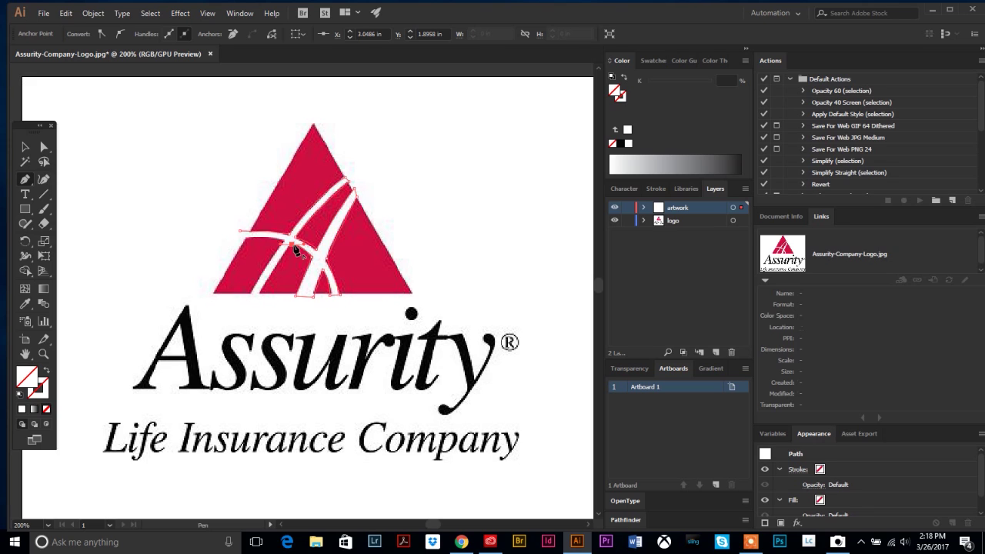
pyautogui.click(254, 307)
pyautogui.click(256, 299)
pyautogui.click(284, 243)
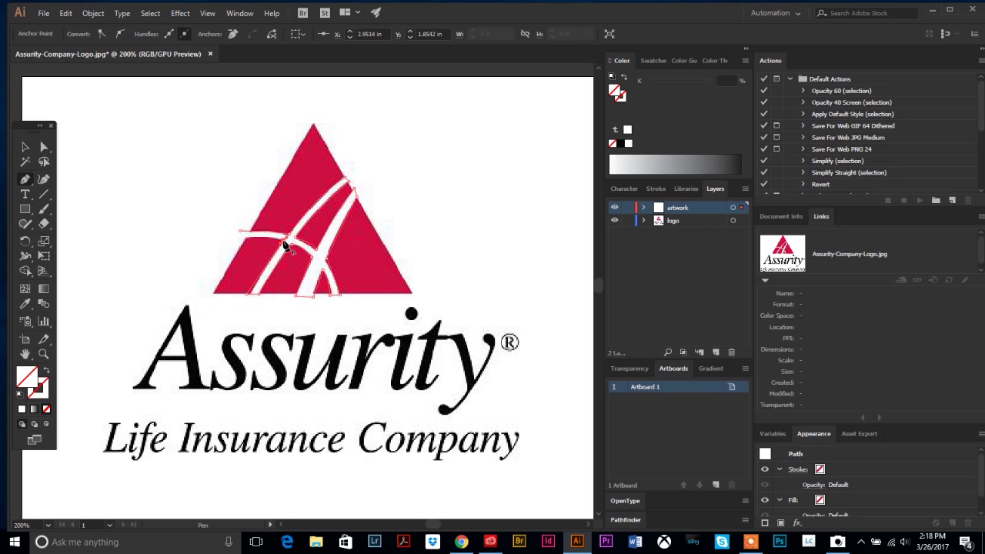
pyautogui.click(237, 239)
pyautogui.click(206, 242)
pyautogui.hotkey('ctrl', 'z')
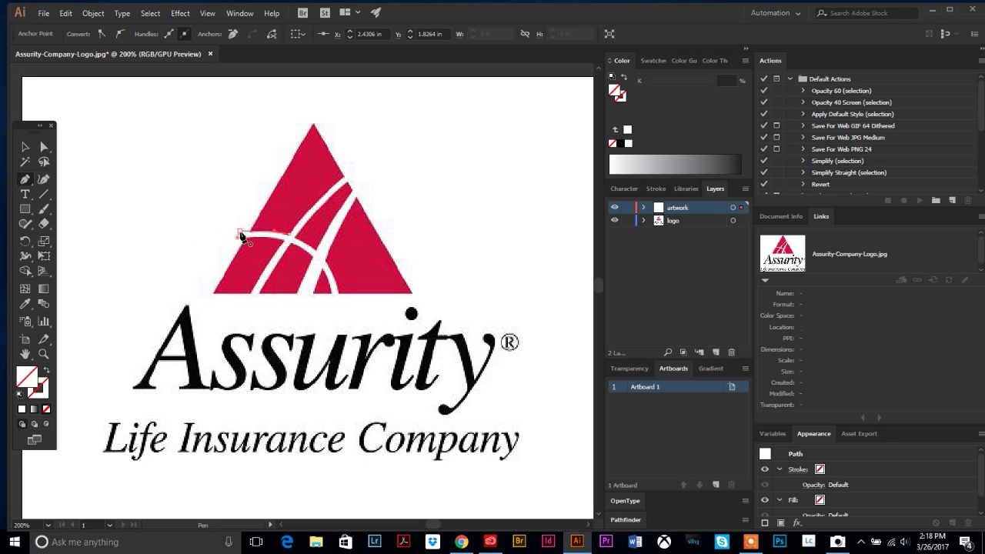
pyautogui.click(241, 235)
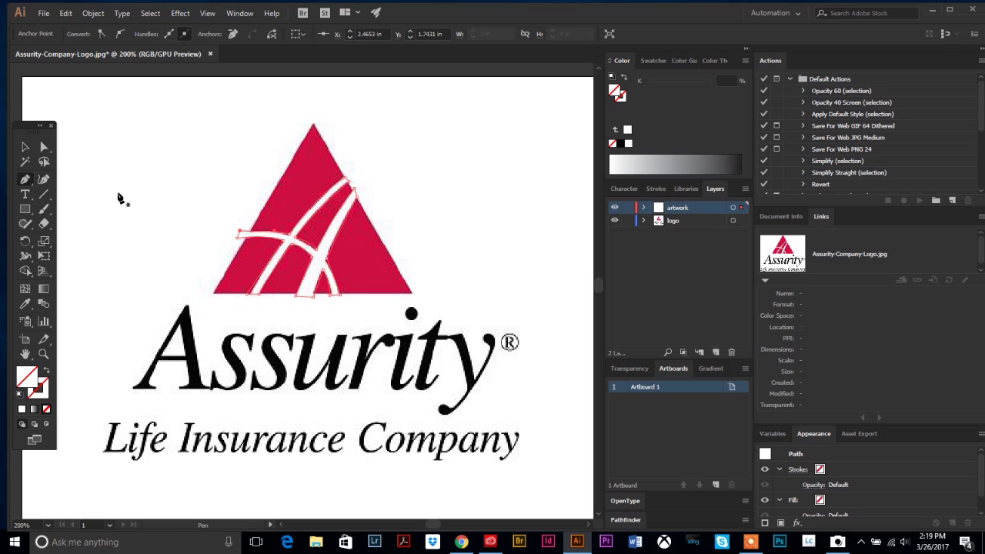
pyautogui.click(25, 147)
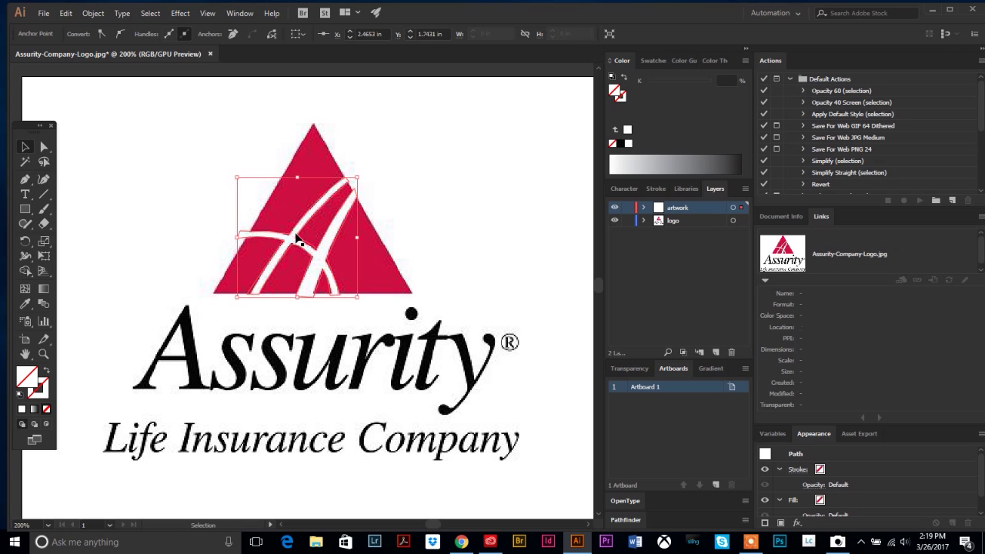
# Fill the stripe path white and select the traced triangle.
pyautogui.click(628, 129)
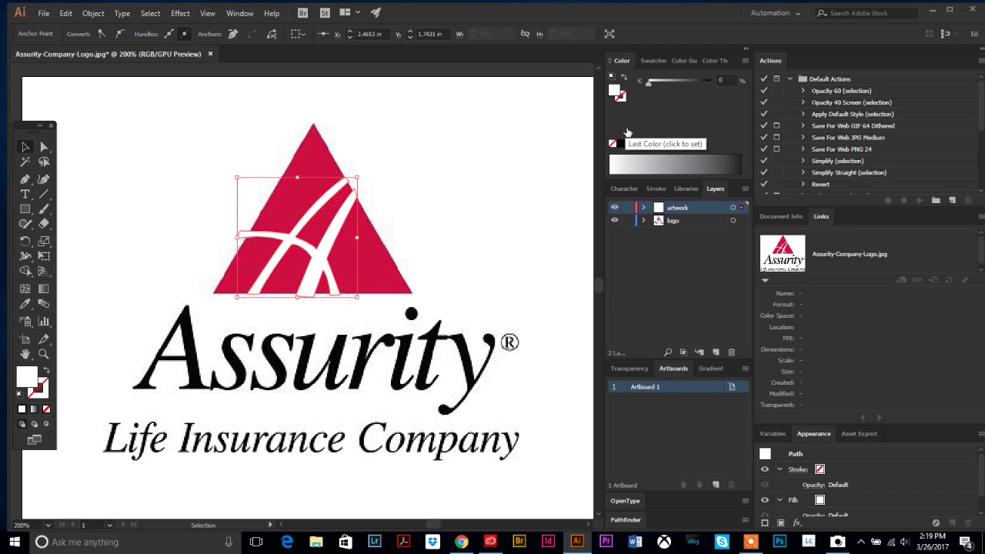
pyautogui.click(370, 221)
pyautogui.click(368, 220)
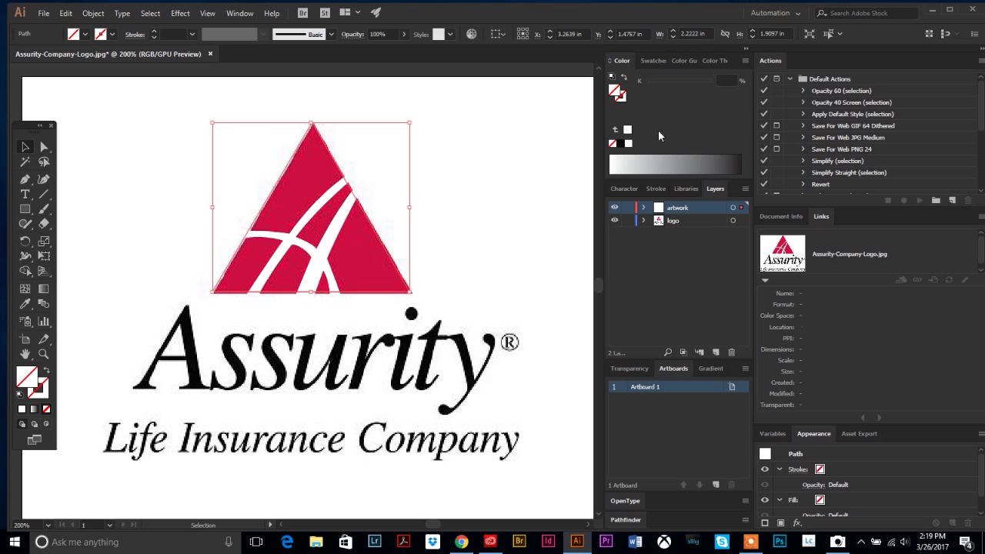
# Fill the triangle with RGB 219, 0, 106 (magenta-pink DB006A).
pyautogui.click(744, 62)
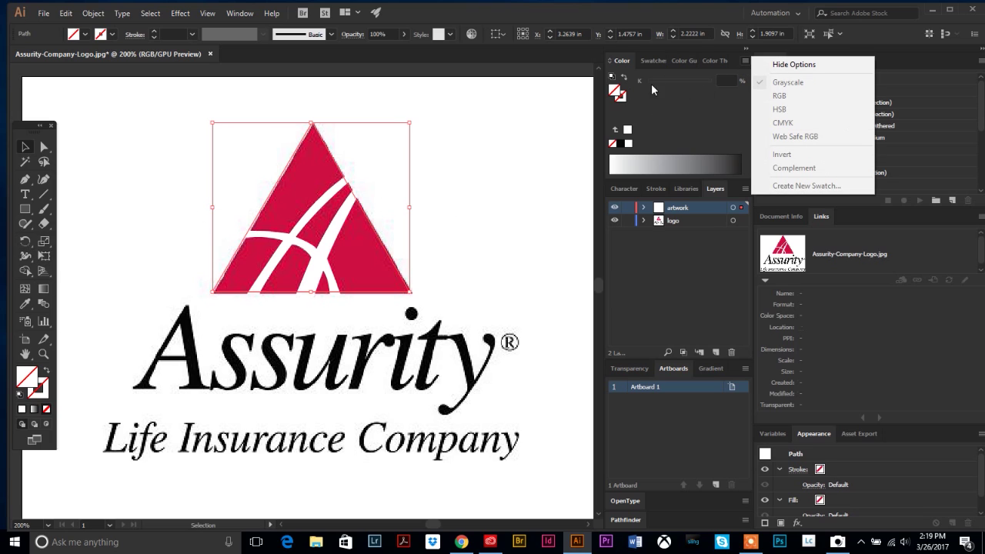
pyautogui.click(615, 94)
pyautogui.click(620, 143)
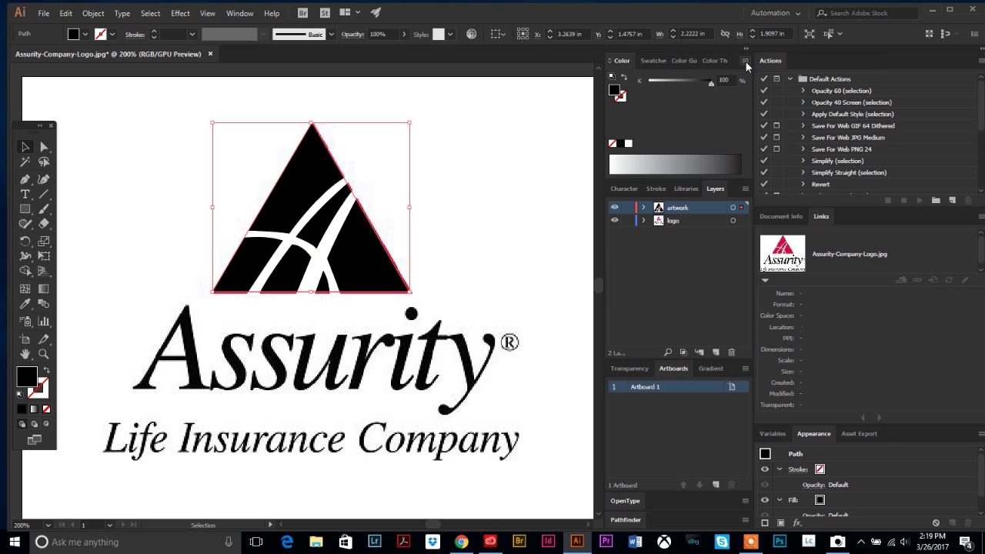
pyautogui.click(744, 60)
pyautogui.click(779, 96)
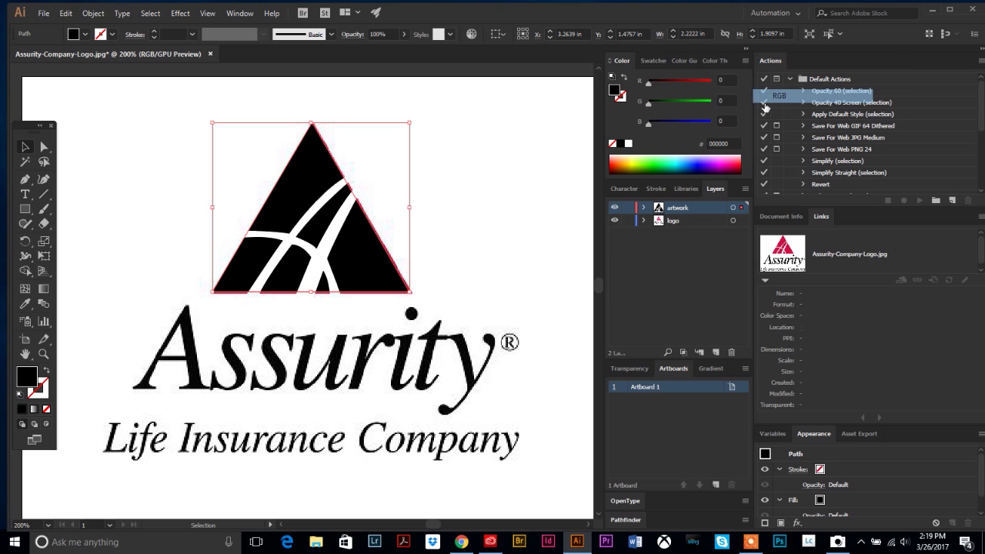
pyautogui.click(703, 80)
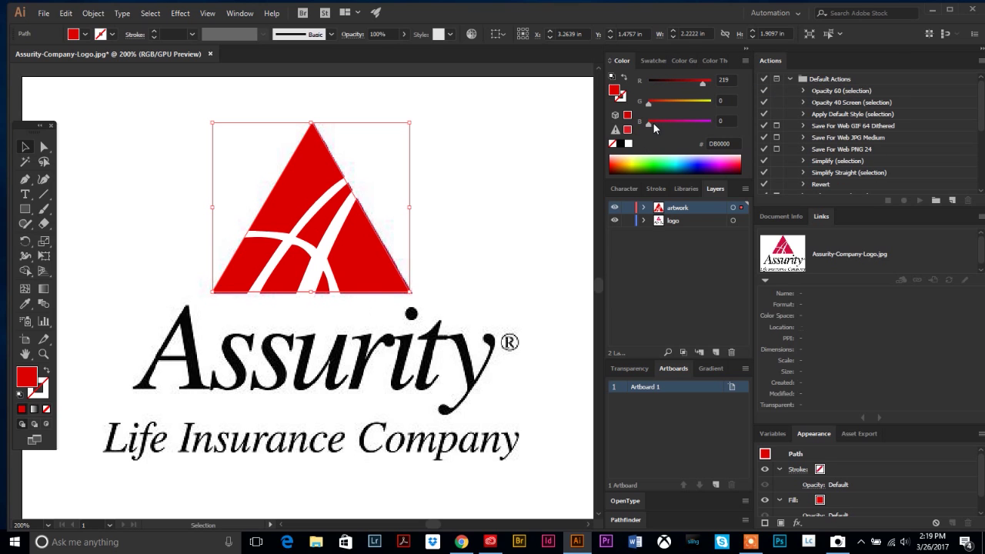
pyautogui.click(675, 121)
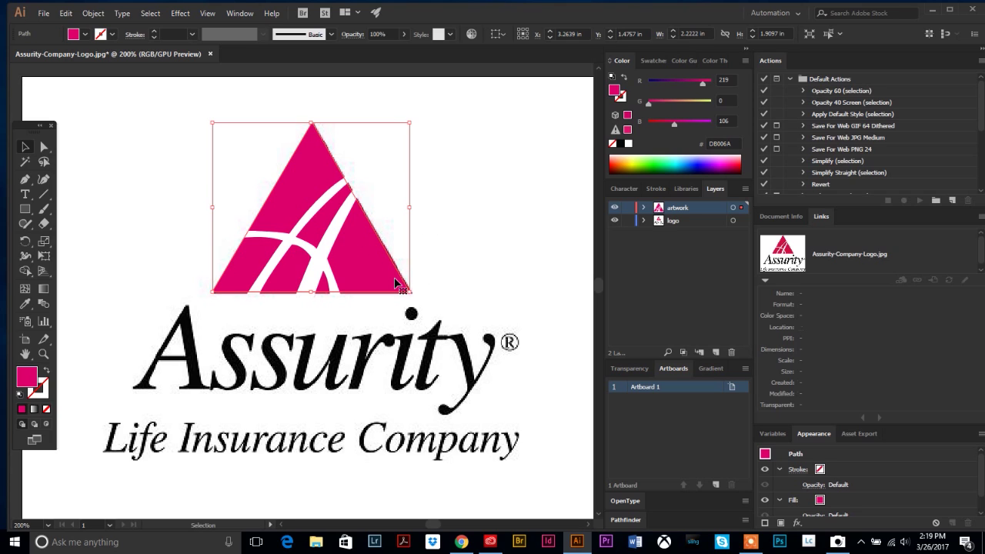
# Select only the placed logo image.
pyautogui.keyDown('shift'); pyautogui.click(515, 239); pyautogui.keyUp('shift')
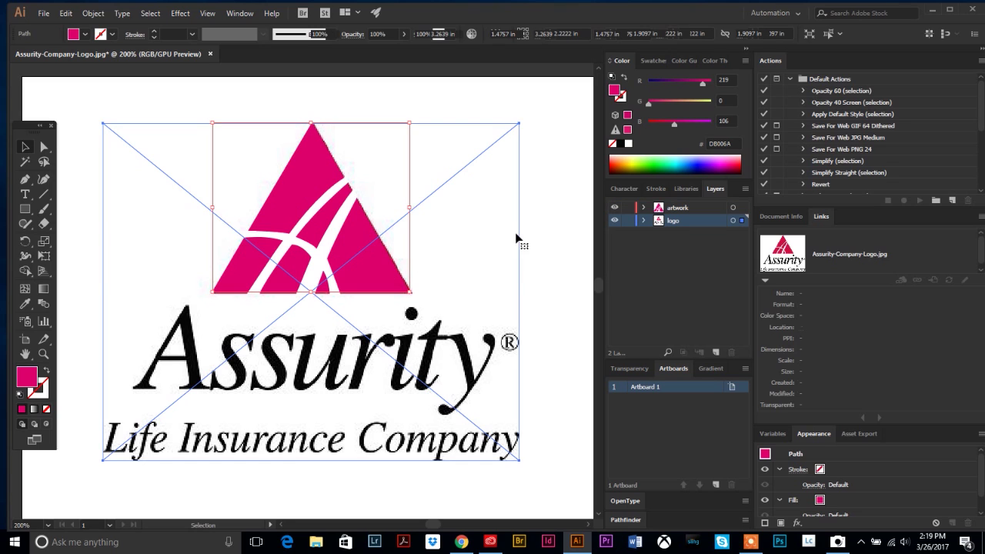
pyautogui.click(516, 238)
pyautogui.click(556, 323)
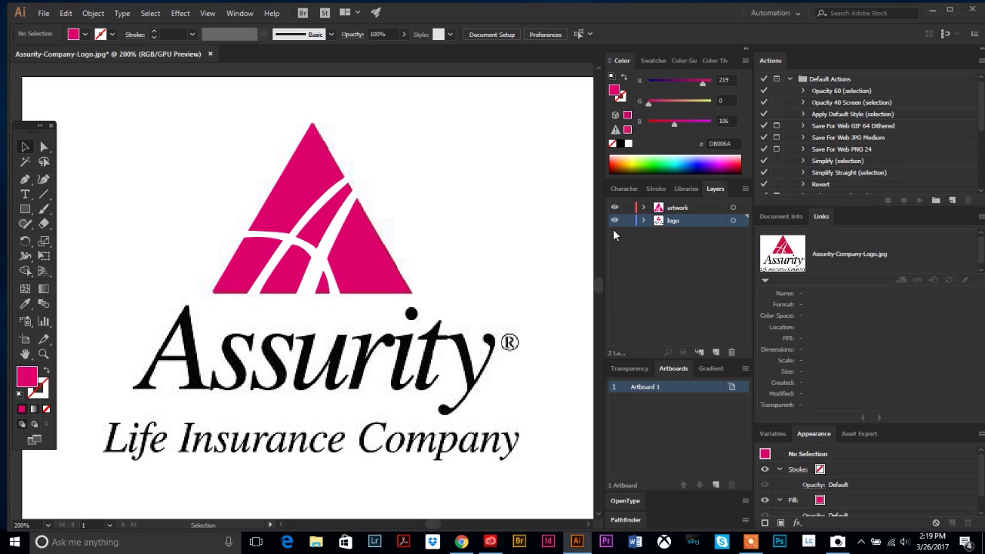
pyautogui.click(369, 368)
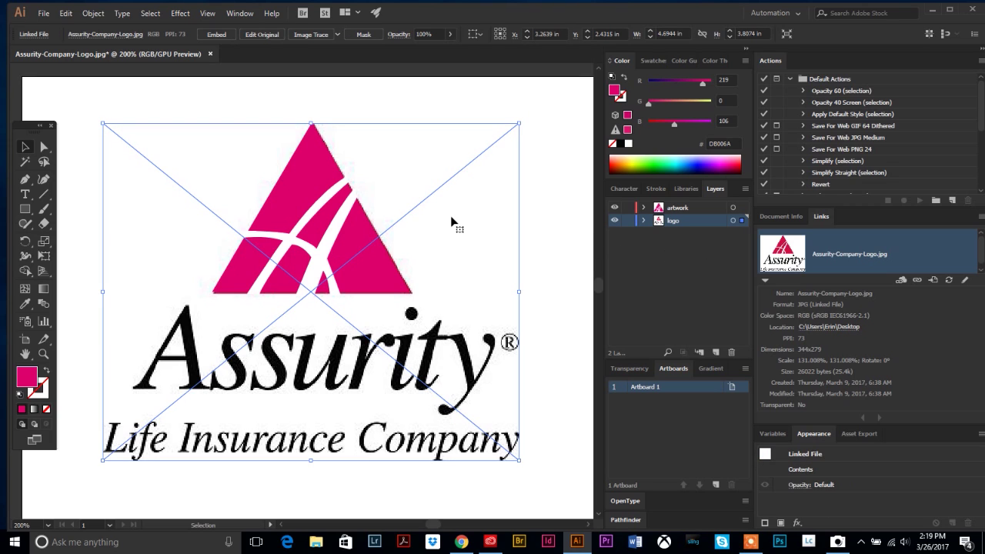
# Lock the logo layer and marquee-select the traced pink artwork.
pyautogui.click(629, 222)
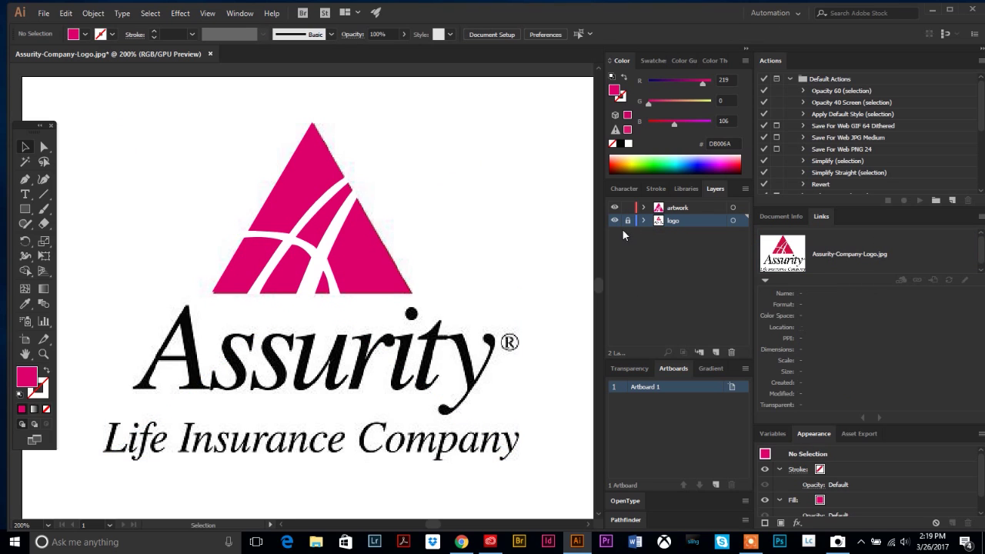
pyautogui.moveTo(151, 219); pyautogui.dragTo(465, 320)
pyautogui.click(297, 182)
pyautogui.moveTo(150, 157); pyautogui.dragTo(443, 299)
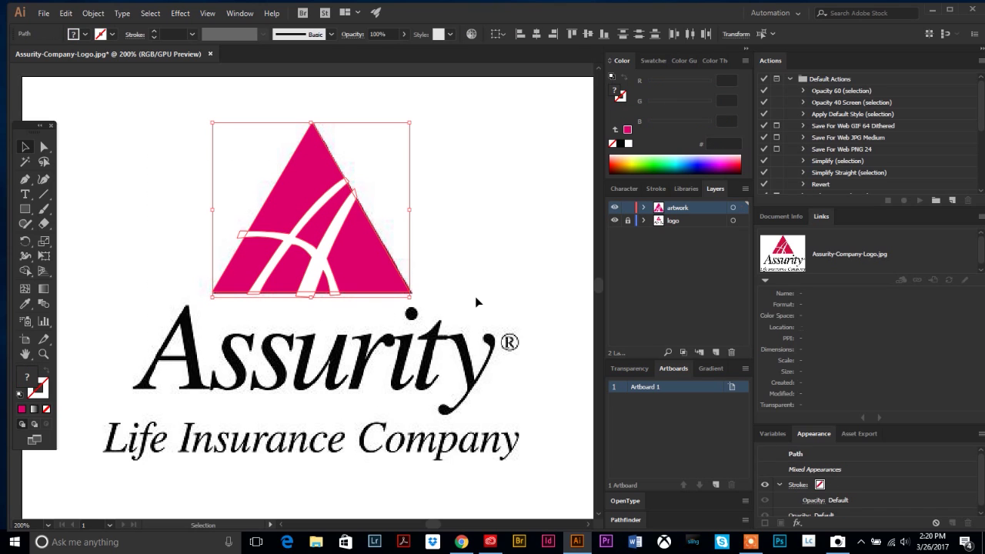
pyautogui.click(478, 296)
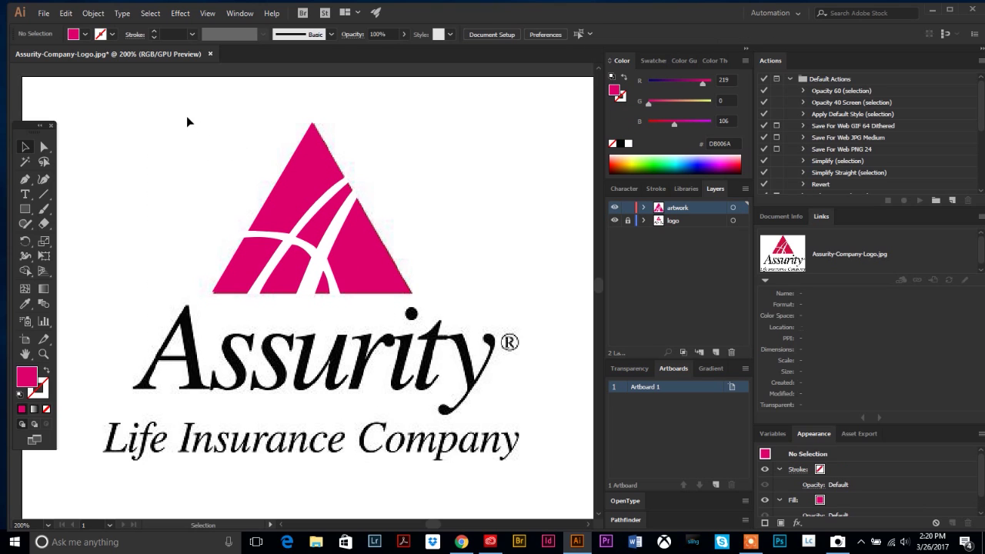
pyautogui.moveTo(188, 121); pyautogui.dragTo(479, 417)
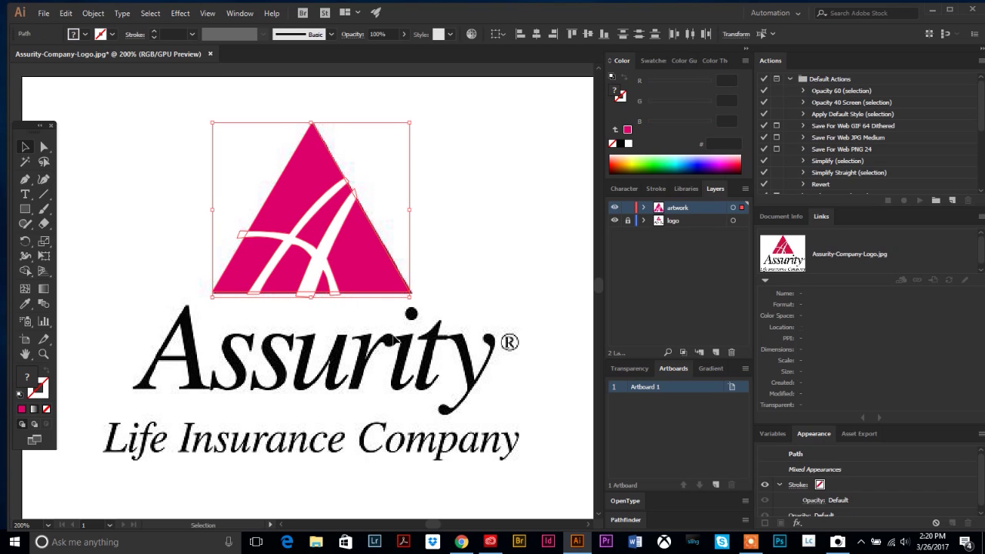
# Inspect the traced paths in Outline view, then return to preview.
pyautogui.press('a')
pyautogui.hotkey('ctrl', 'y')
pyautogui.hotkey('ctrl', 'y')
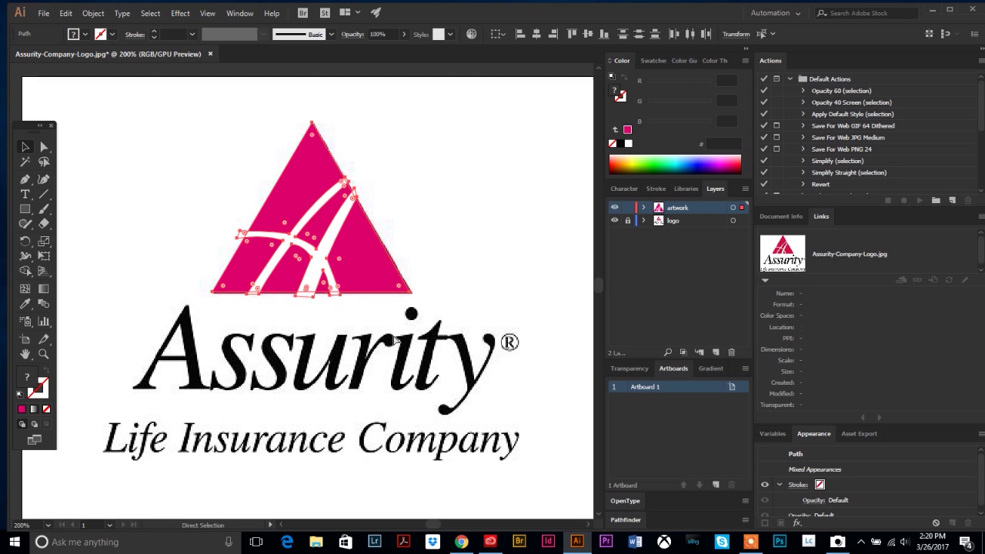
pyautogui.press('v')
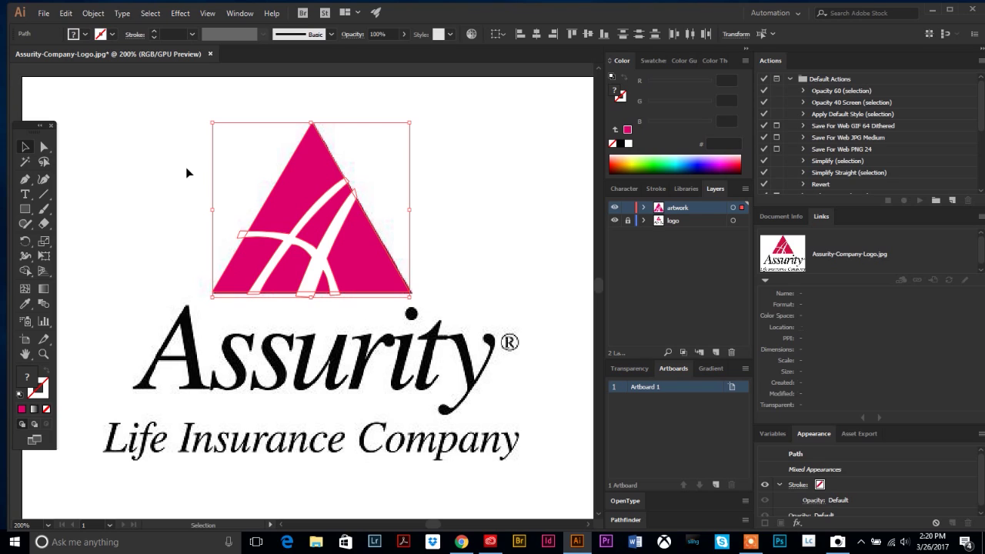
# Try a compound path on the traced paths, undo it, and open the Pathfinder panel.
pyautogui.moveTo(164, 144); pyautogui.dragTo(430, 304)
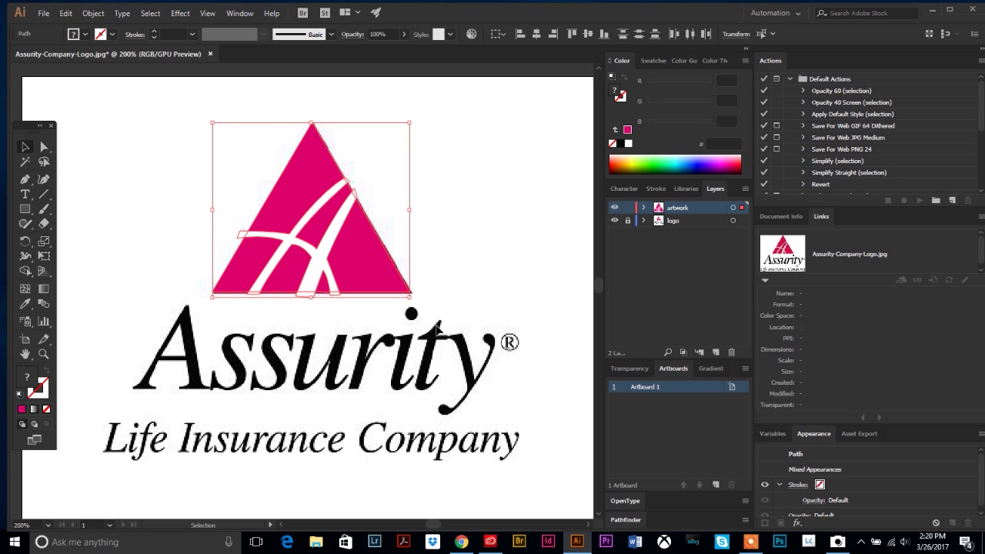
pyautogui.click(93, 14)
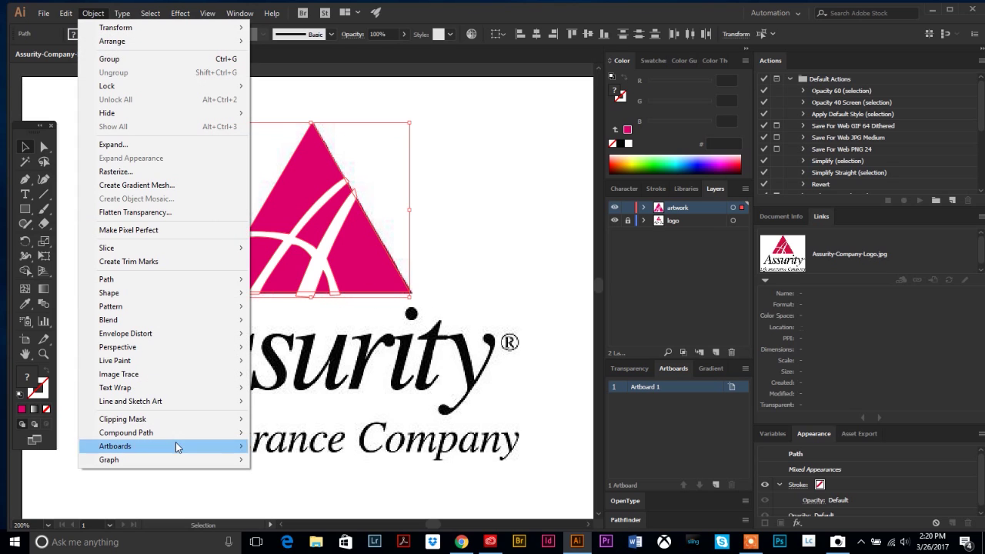
pyautogui.moveTo(160, 433)
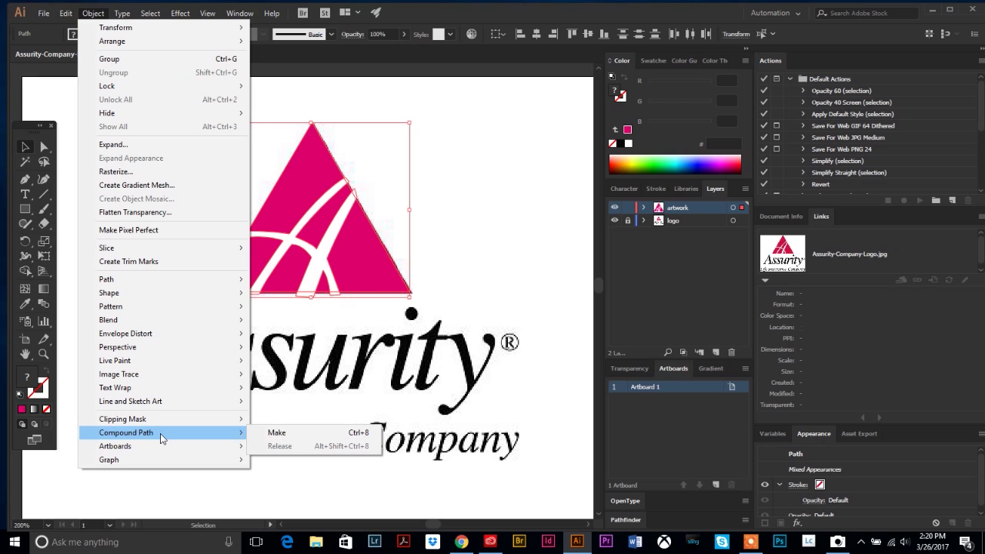
pyautogui.click(274, 433)
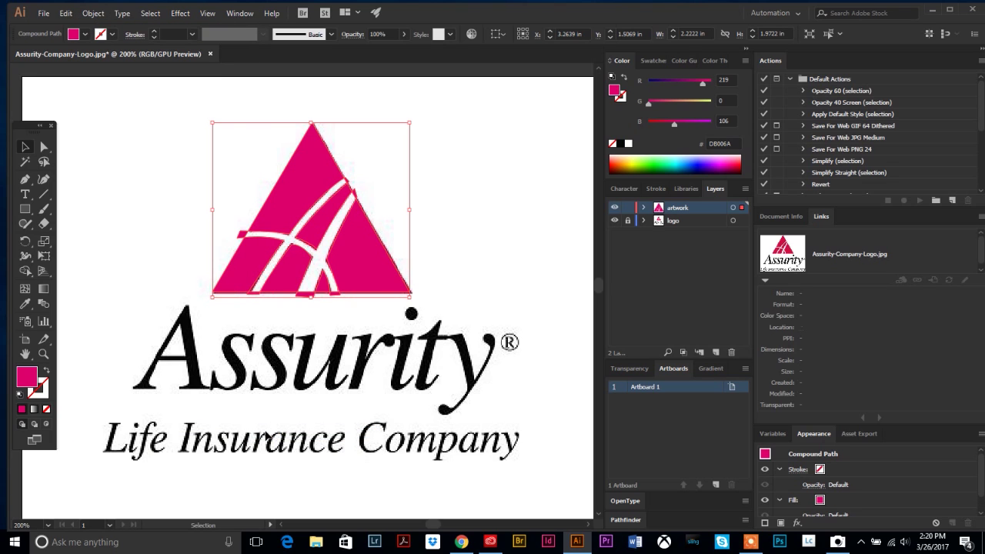
pyautogui.hotkey('ctrl', 'alt', 'shift', '8')
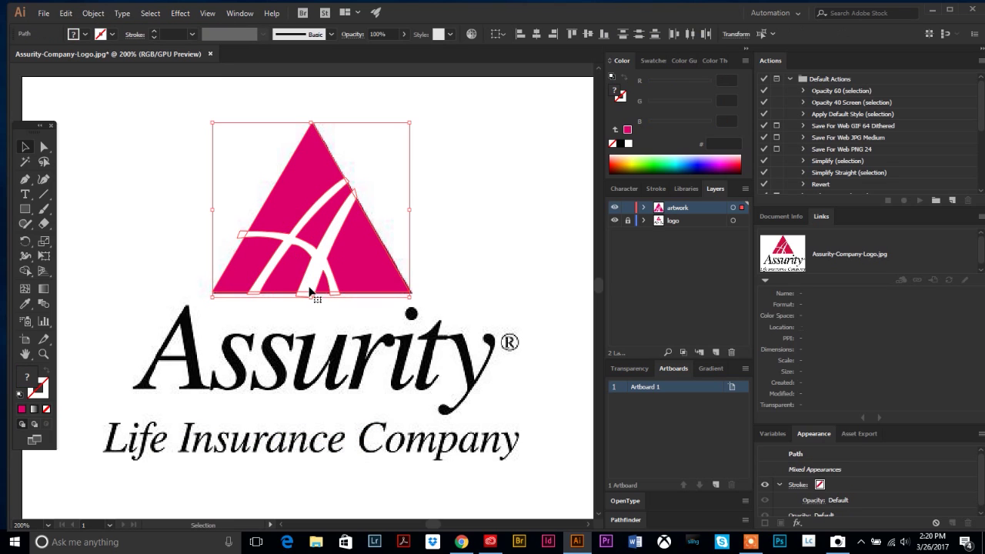
pyautogui.click(242, 14)
pyautogui.click(297, 442)
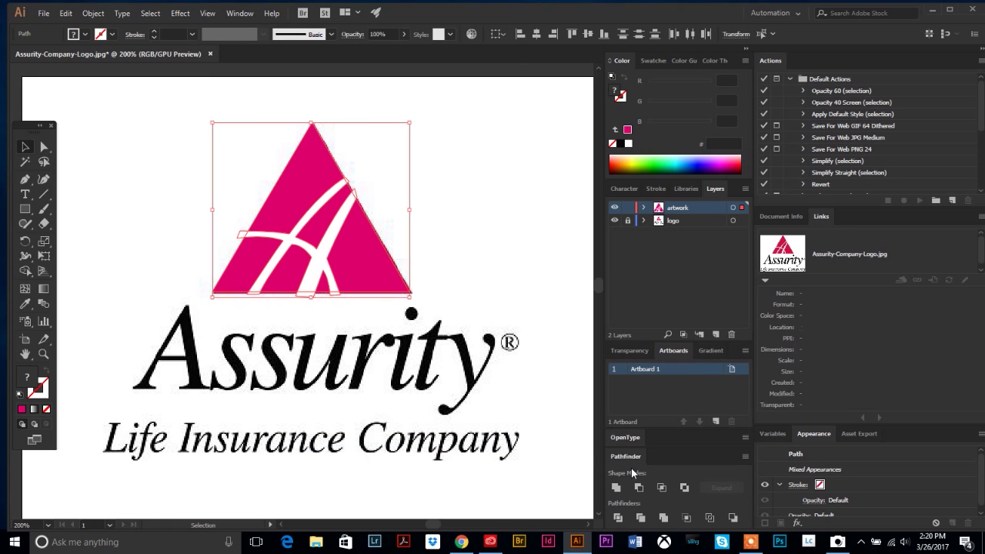
# Float the Pathfinder panel, select the triangle artwork, and apply Divide.
pyautogui.moveTo(625, 457); pyautogui.dragTo(466, 131)
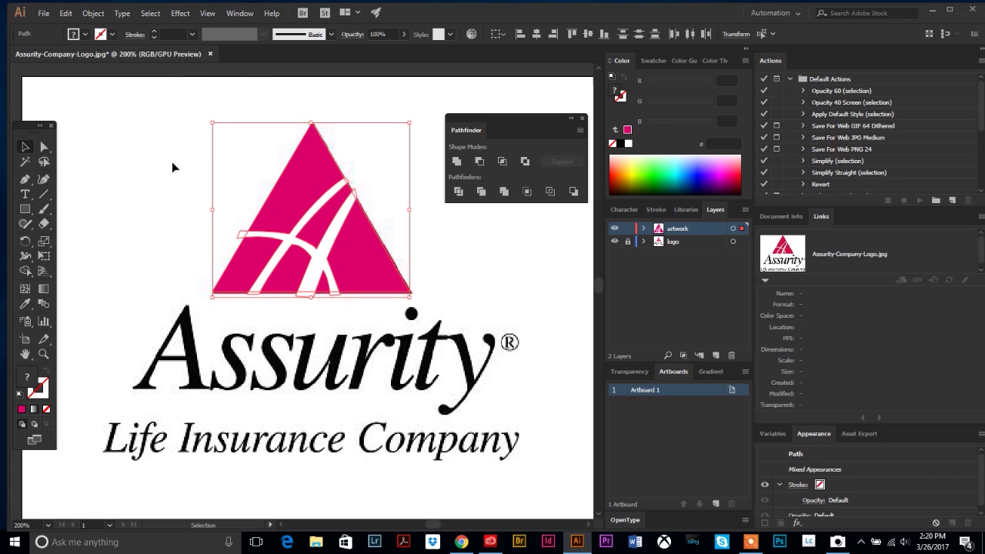
pyautogui.moveTo(174, 153); pyautogui.dragTo(412, 292)
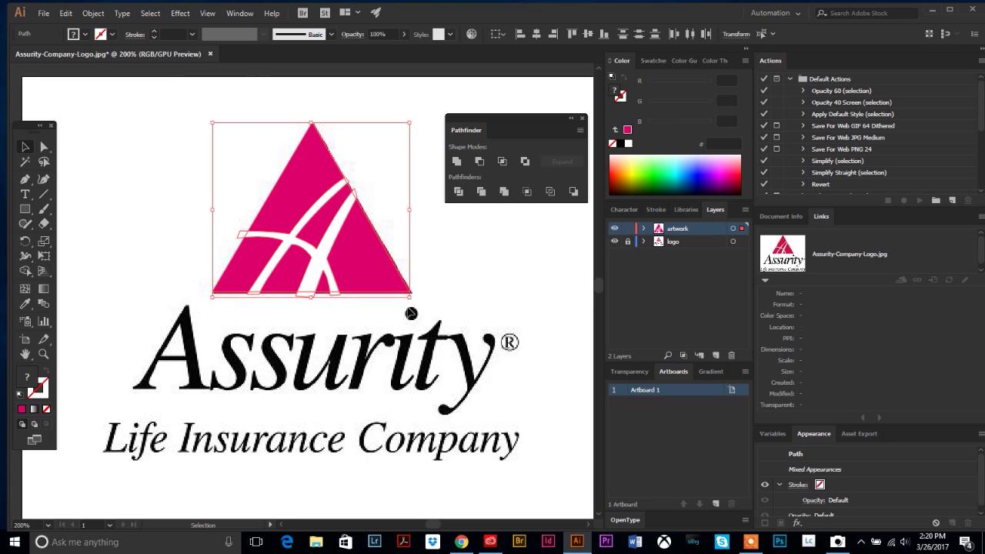
pyautogui.click(458, 191)
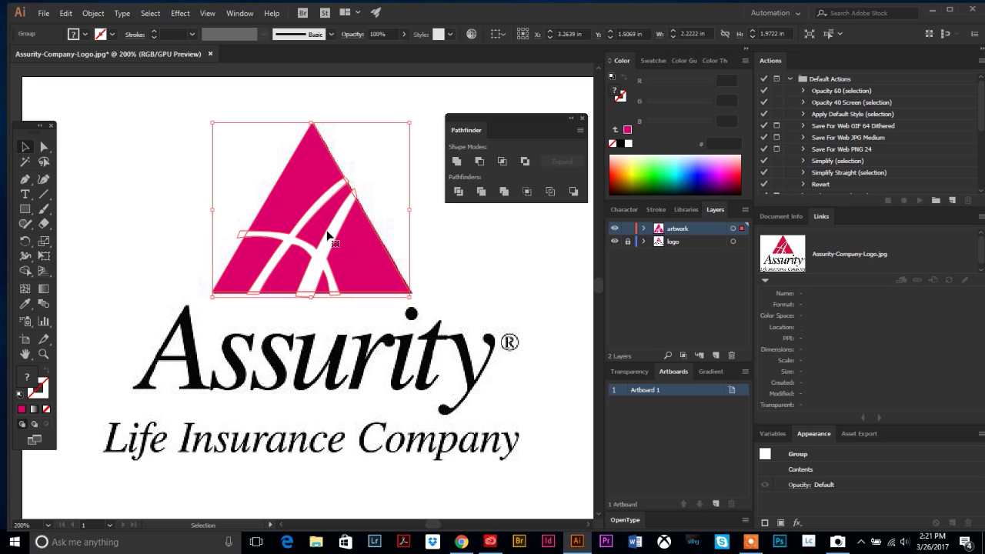
# Zoom to 400% on the triangle and inspect the divided swoosh pieces and end points.
pyautogui.press('a')
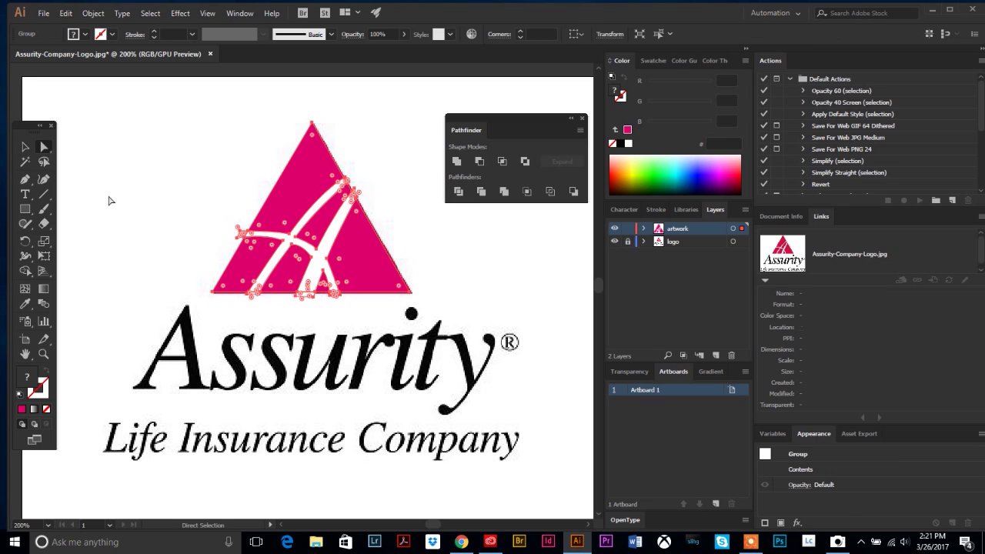
pyautogui.click(110, 200)
pyautogui.click(243, 237)
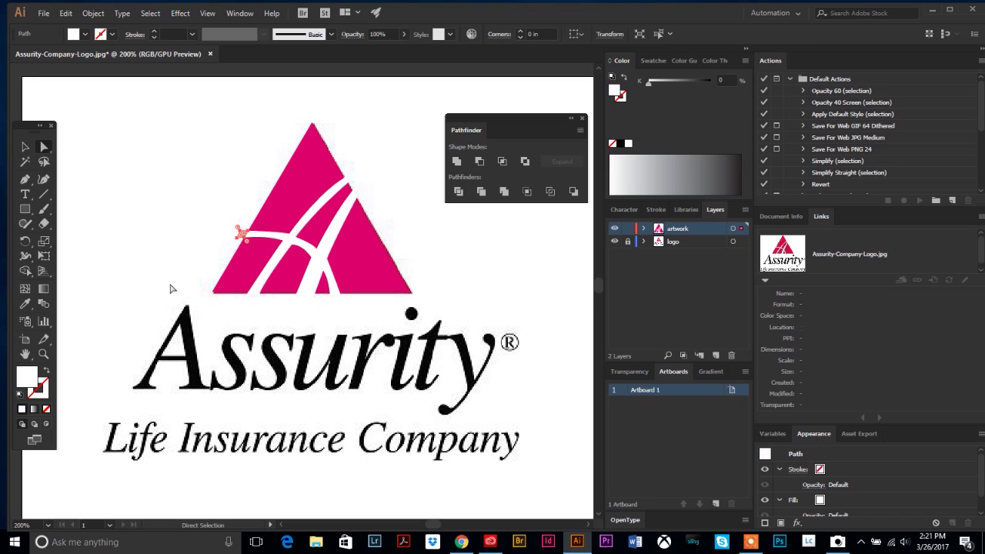
pyautogui.press('z')
pyautogui.click(193, 264)
pyautogui.click(193, 268)
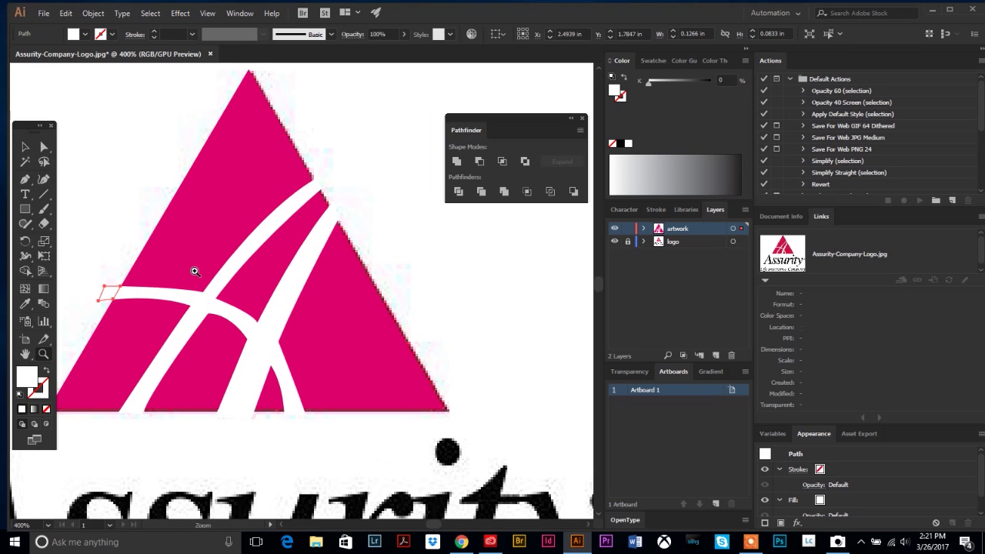
pyautogui.hotkey('ctrl', 'y')
pyautogui.hotkey('ctrl', 'y')
pyautogui.press('a')
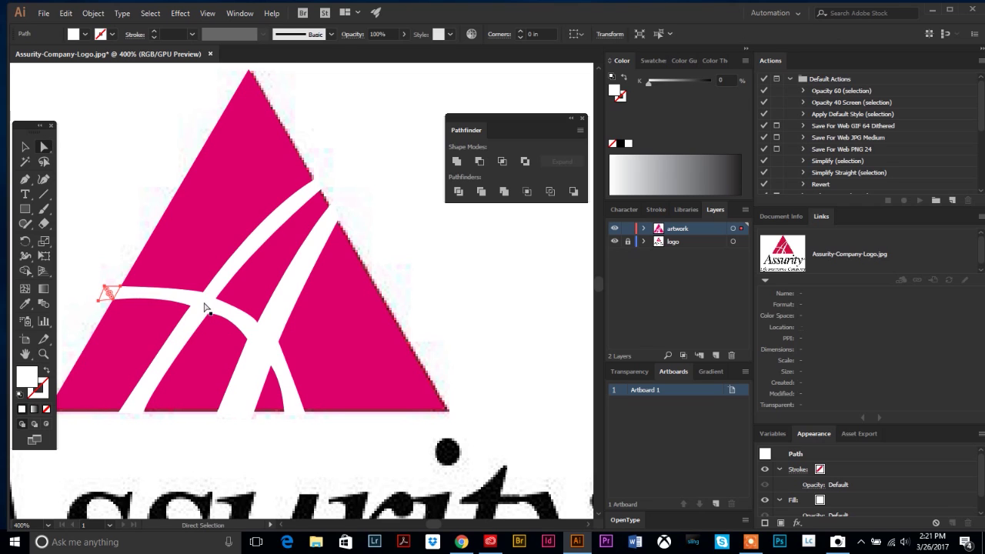
pyautogui.click(207, 310)
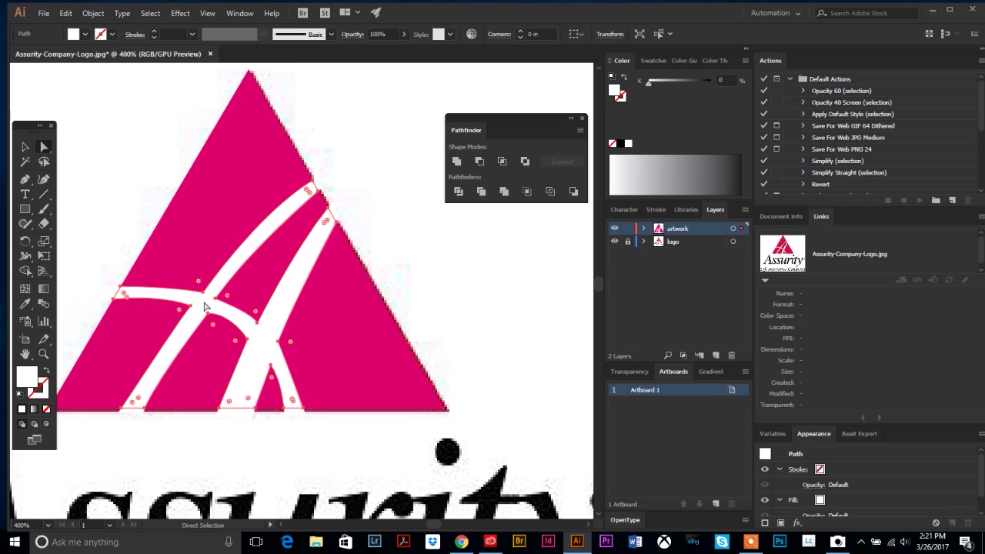
pyautogui.click(115, 292)
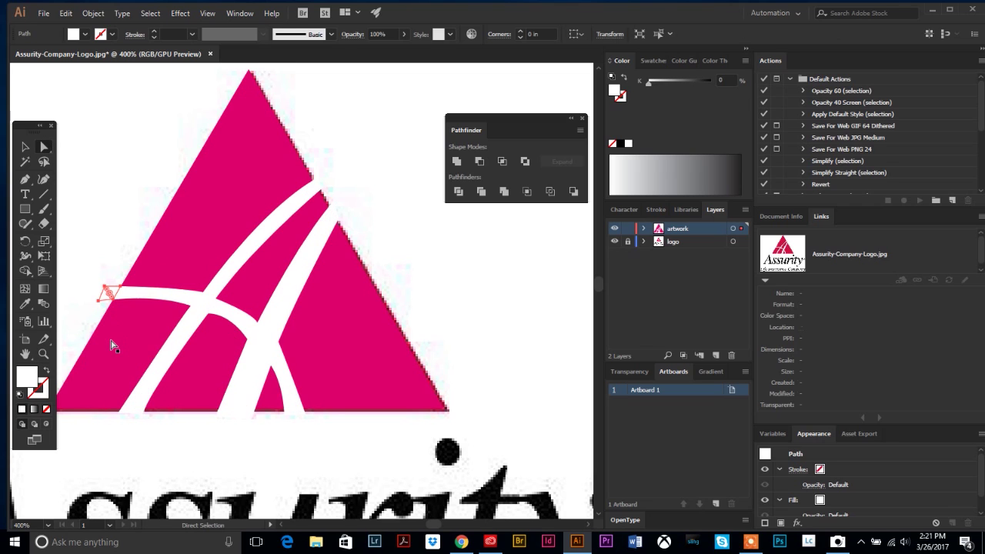
pyautogui.click(319, 187)
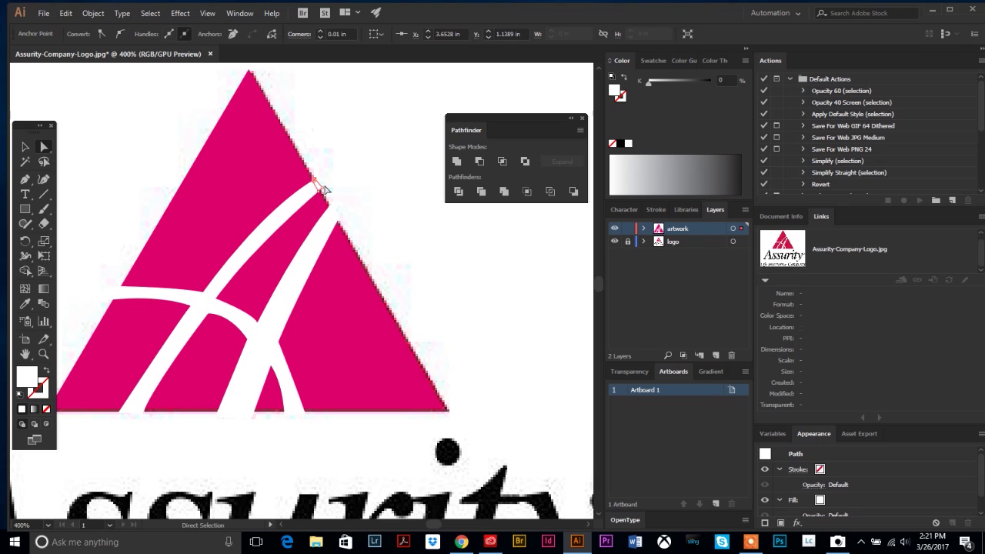
pyautogui.click(357, 252)
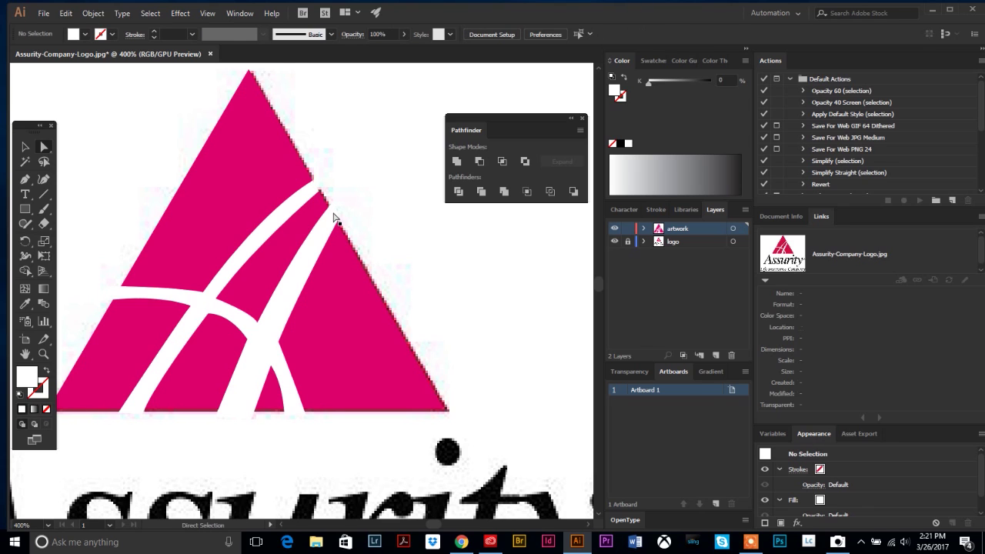
pyautogui.click(334, 215)
pyautogui.click(370, 264)
# In Outline view, delete the three stray leg fragments below the base, then reselect the logo group.
pyautogui.hotkey('ctrl', 'y')
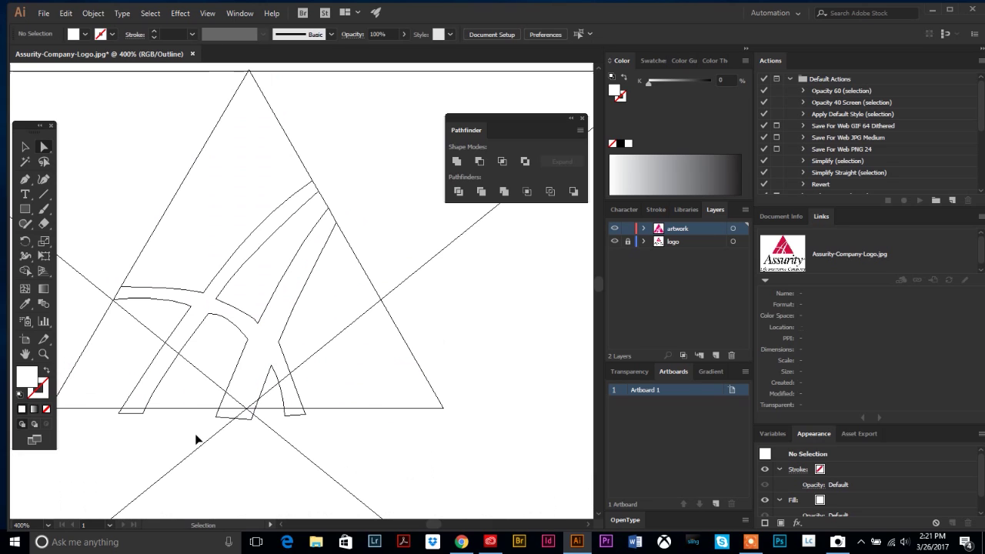
pyautogui.click(145, 413)
pyautogui.press('Delete')
pyautogui.click(234, 420)
pyautogui.press('Delete')
pyautogui.click(293, 416)
pyautogui.press('Delete')
pyautogui.hotkey('ctrl', 'y')
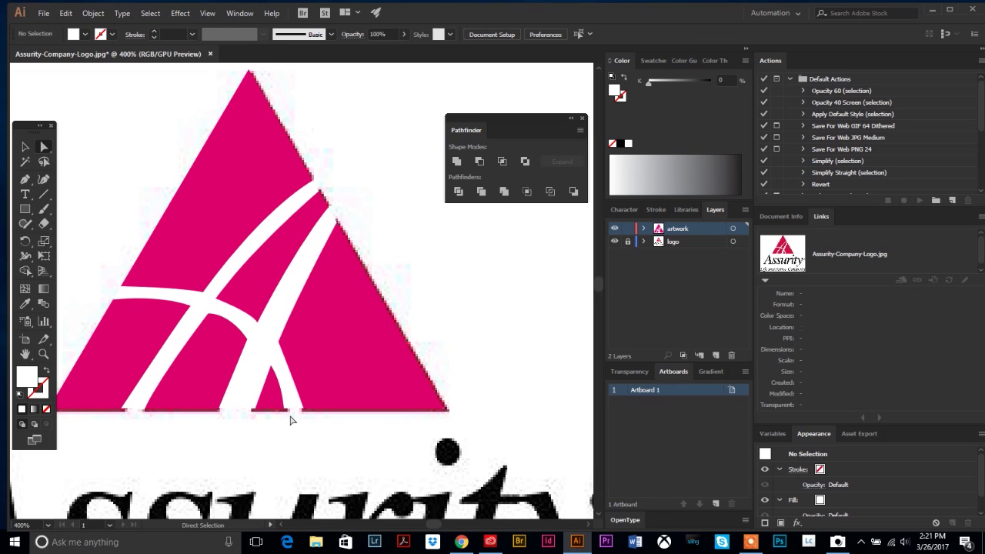
pyautogui.click(29, 147)
pyautogui.click(209, 311)
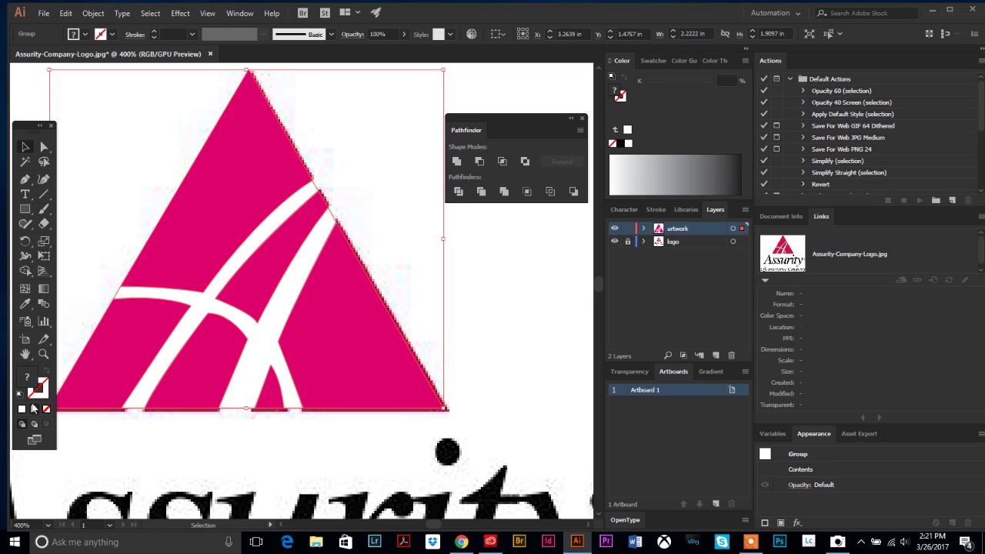
# Apply Pathfinder Merge to the logo group and inspect it in Outline view.
pyautogui.moveTo(205, 307); pyautogui.dragTo(260, 292)
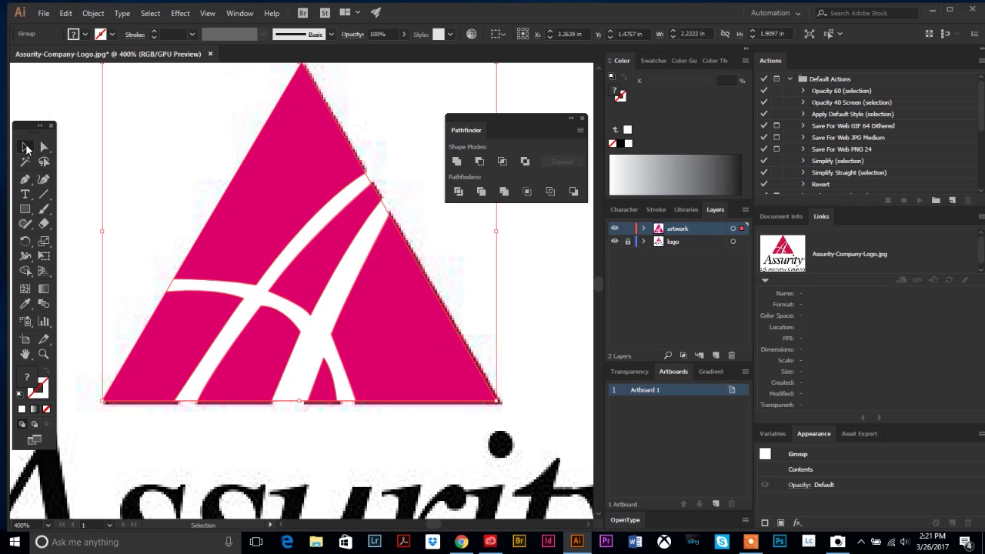
pyautogui.click(26, 147)
pyautogui.click(504, 193)
pyautogui.hotkey('ctrl', 'y')
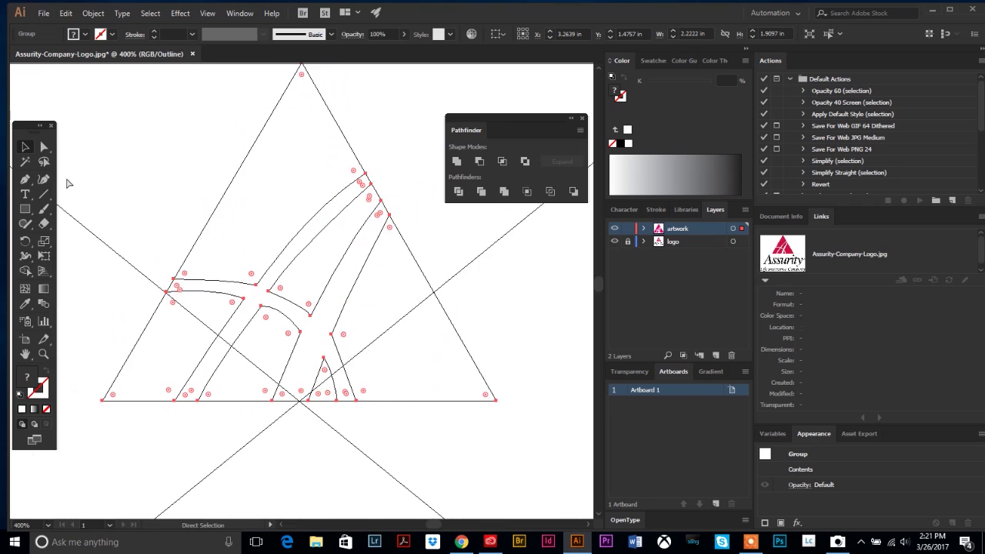
# Reselect all the logo artwork, merge it again, and return to the colour preview.
pyautogui.click(44, 147)
pyautogui.click(123, 157)
pyautogui.click(25, 147)
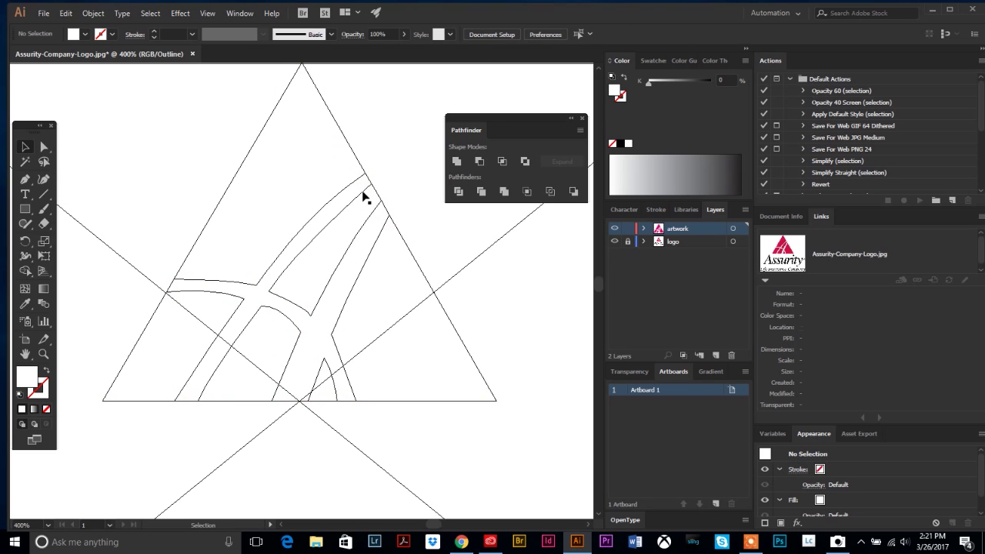
pyautogui.click(365, 197)
pyautogui.moveTo(195, 159); pyautogui.dragTo(394, 290)
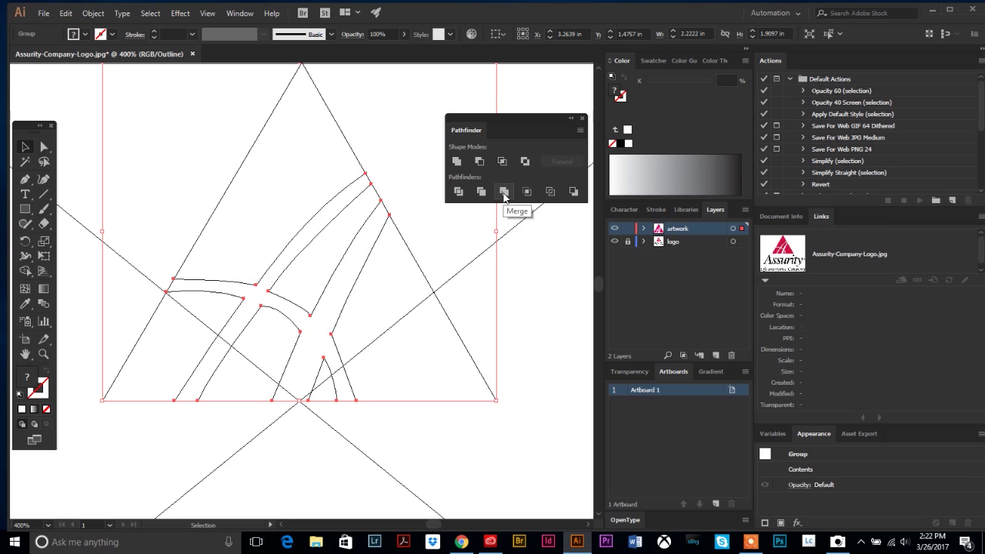
pyautogui.click(44, 147)
pyautogui.click(173, 176)
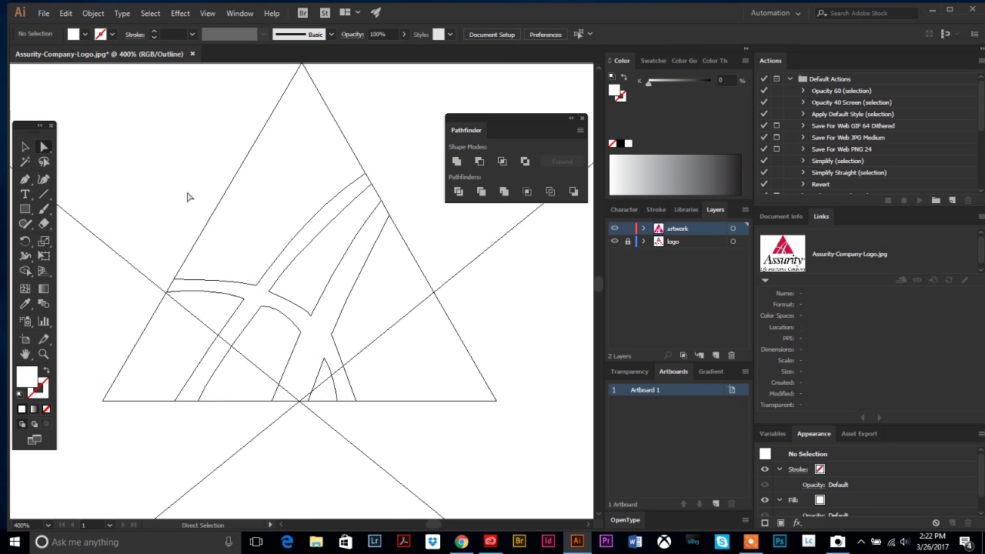
pyautogui.hotkey('ctrl', 'y')
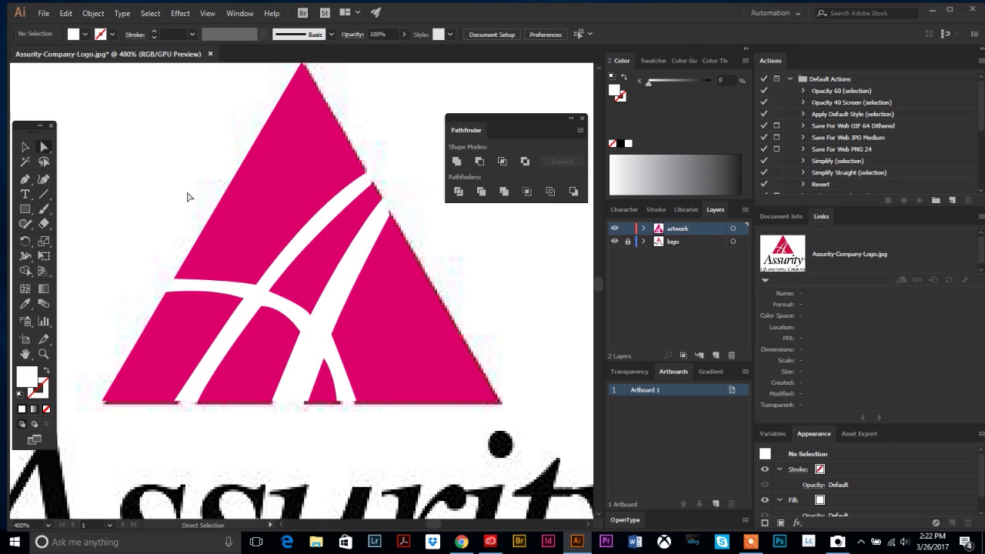
# Delete the white swoosh shape and confirm in Outline view that only the magenta pieces remain.
pyautogui.click(370, 190)
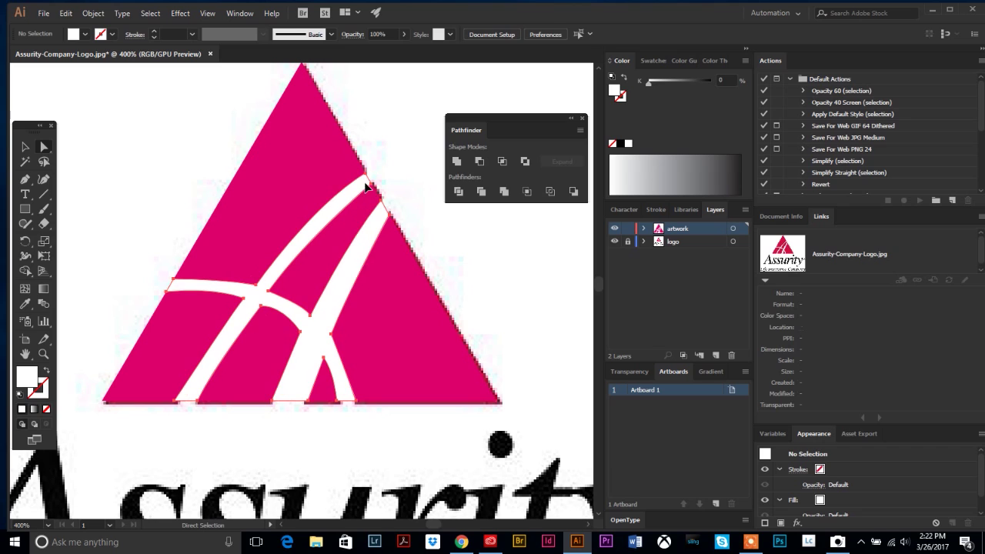
pyautogui.click(323, 334)
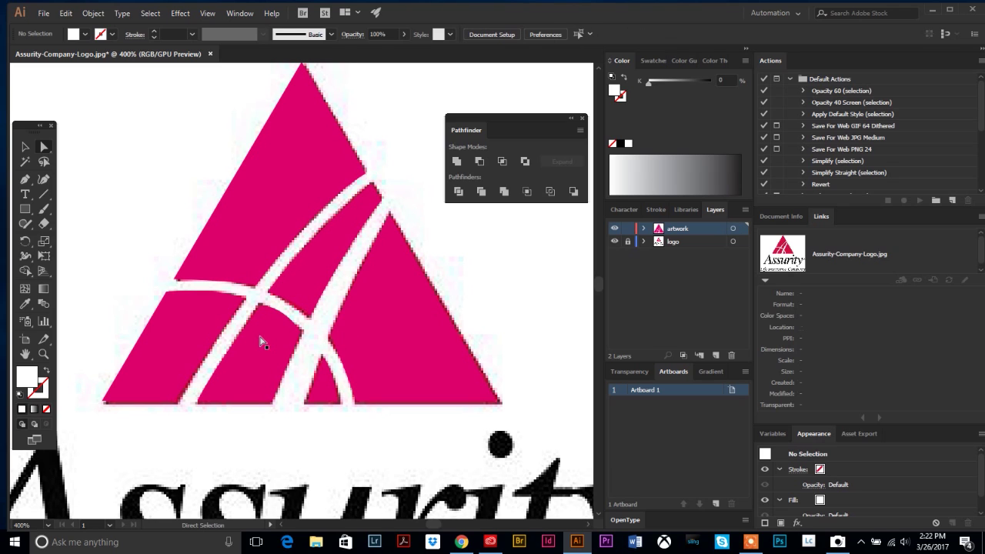
pyautogui.press('v')
pyautogui.hotkey('ctrl', 'y')
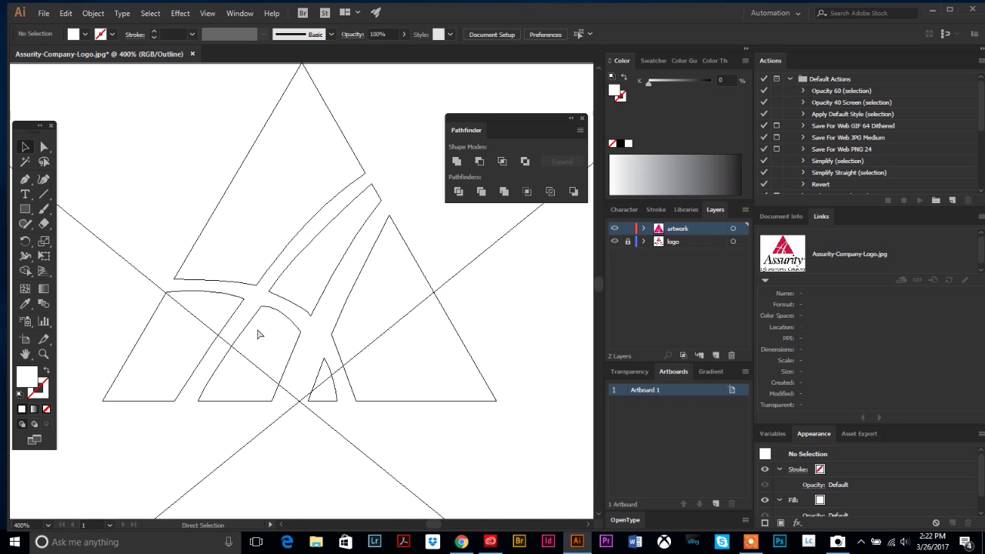
pyautogui.hotkey('ctrl', 'y')
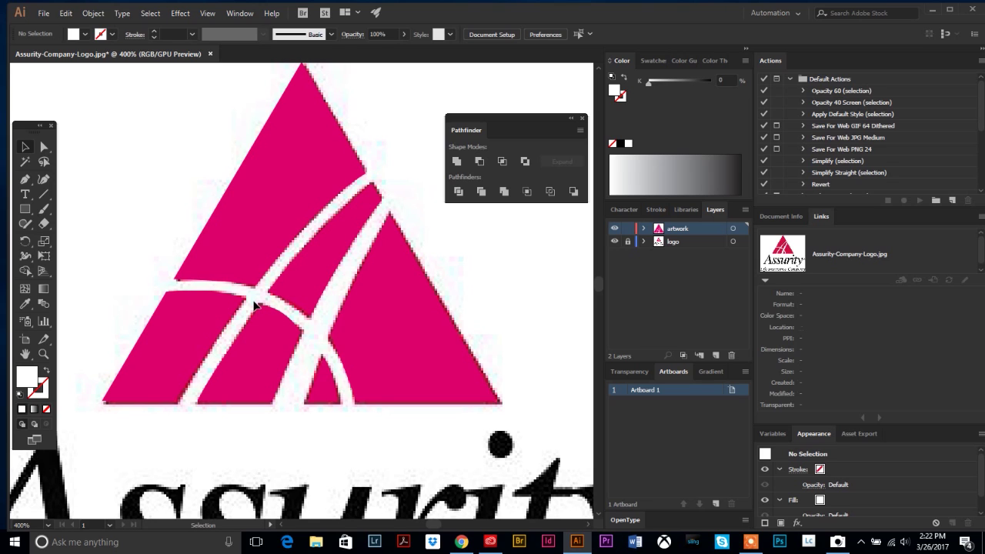
# Zoom out to 200% and dock the Pathfinder panel with the other panels.
pyautogui.click(44, 354)
pyautogui.keyDown('alt'); pyautogui.click(290, 328); pyautogui.keyUp('alt')
pyautogui.keyDown('alt'); pyautogui.click(338, 332); pyautogui.keyUp('alt')
pyautogui.scroll(-1, 315, 335)
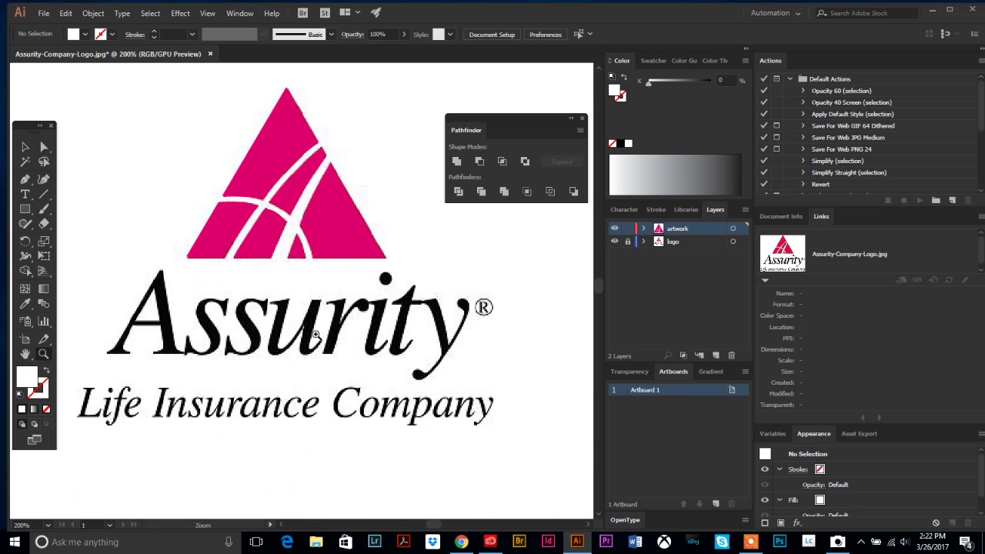
pyautogui.moveTo(461, 130); pyautogui.dragTo(724, 372)
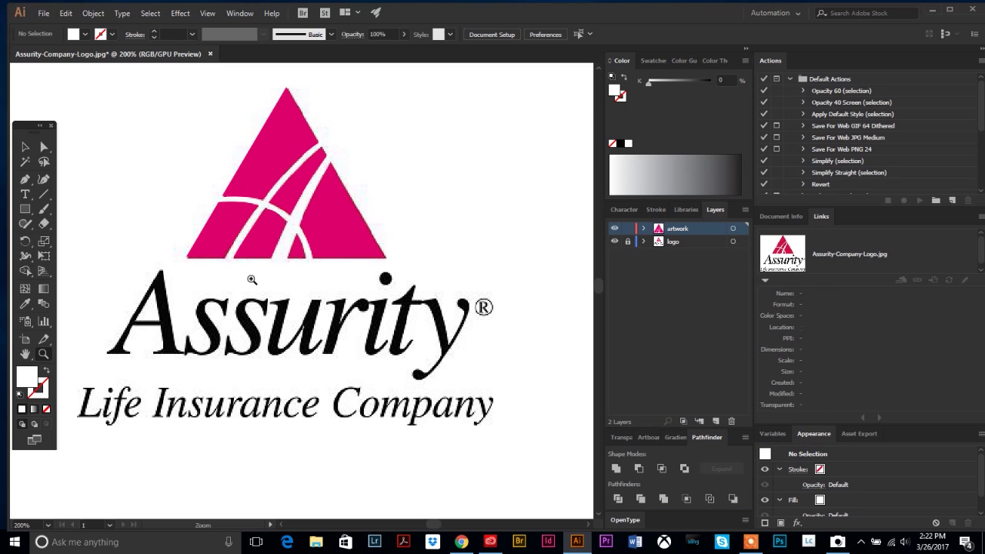
# Zoom to 150% and pan so there is room below the logo.
pyautogui.keyDown('alt'); pyautogui.click(328, 304); pyautogui.keyUp('alt')
pyautogui.click(33, 351)
pyautogui.moveTo(112, 335); pyautogui.dragTo(141, 286)
pyautogui.press('t')
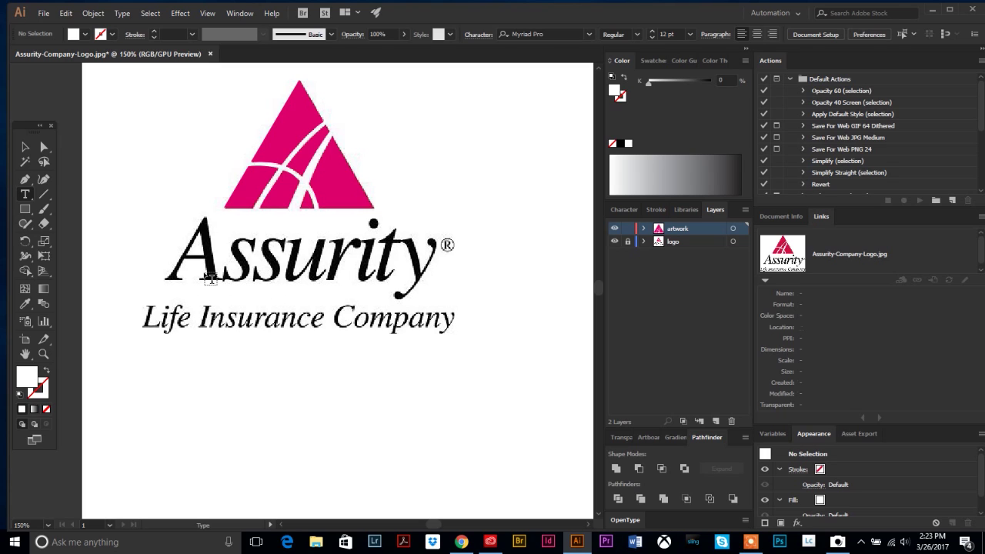
# Add Assurity text below the logo, enlarge it, and set it to Times New Roman Italic.
pyautogui.click(258, 419)
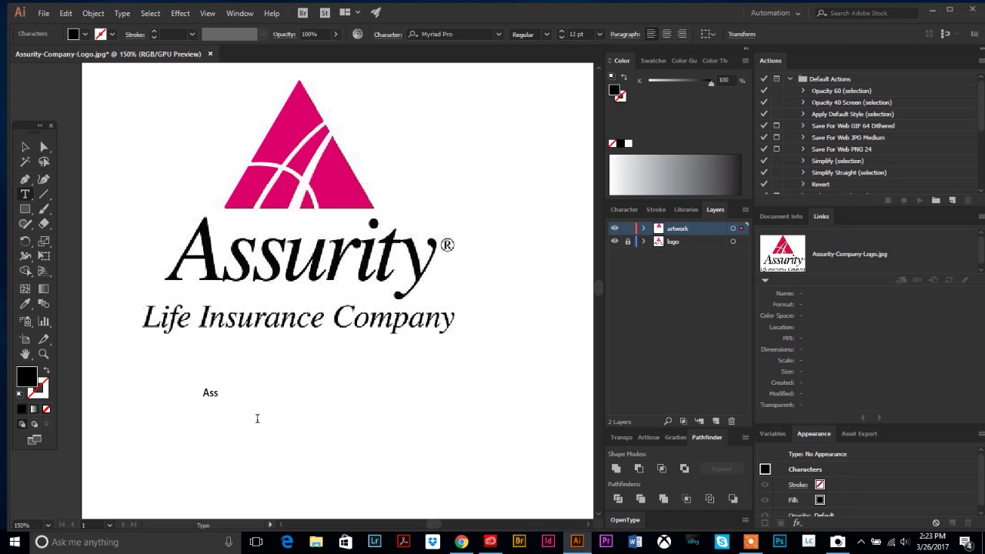
pyautogui.click(26, 147)
pyautogui.moveTo(242, 402); pyautogui.dragTo(420, 458)
pyautogui.click(459, 33)
pyautogui.write('times')
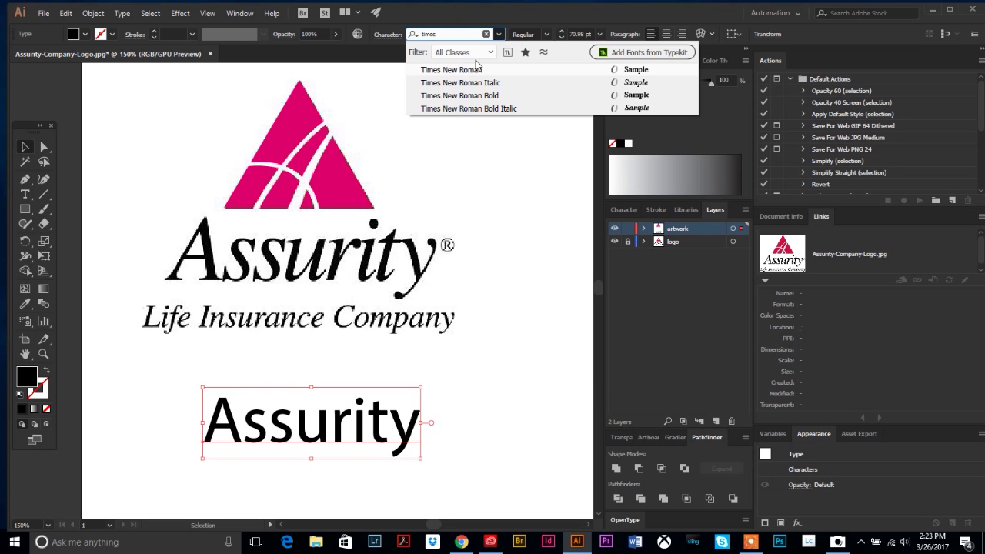
pyautogui.click(482, 82)
# Scale the italic Assurity to 88.62 pt over the logo's wordmark and show Character settings.
pyautogui.moveTo(298, 440); pyautogui.dragTo(264, 278)
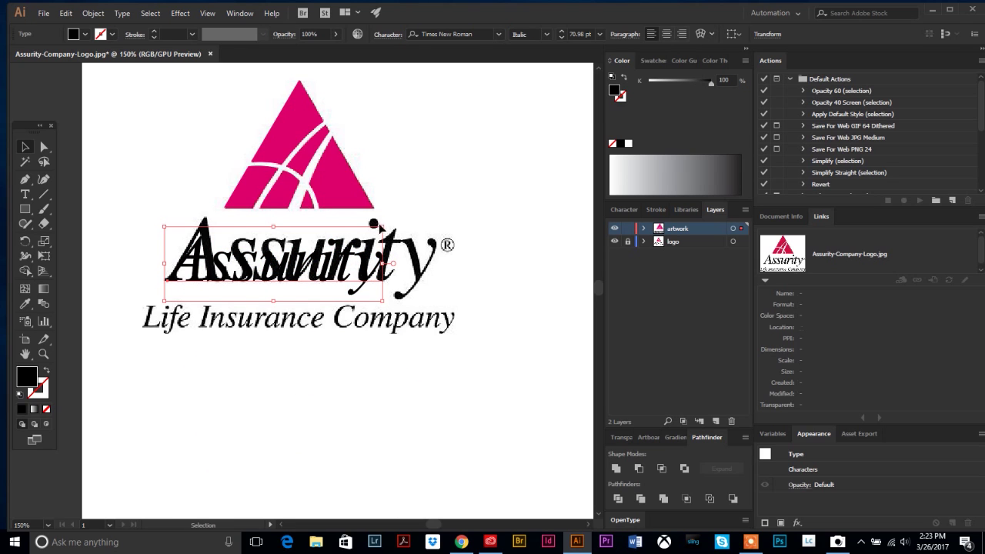
pyautogui.moveTo(383, 227); pyautogui.dragTo(438, 199)
pyautogui.moveTo(291, 271); pyautogui.dragTo(300, 281)
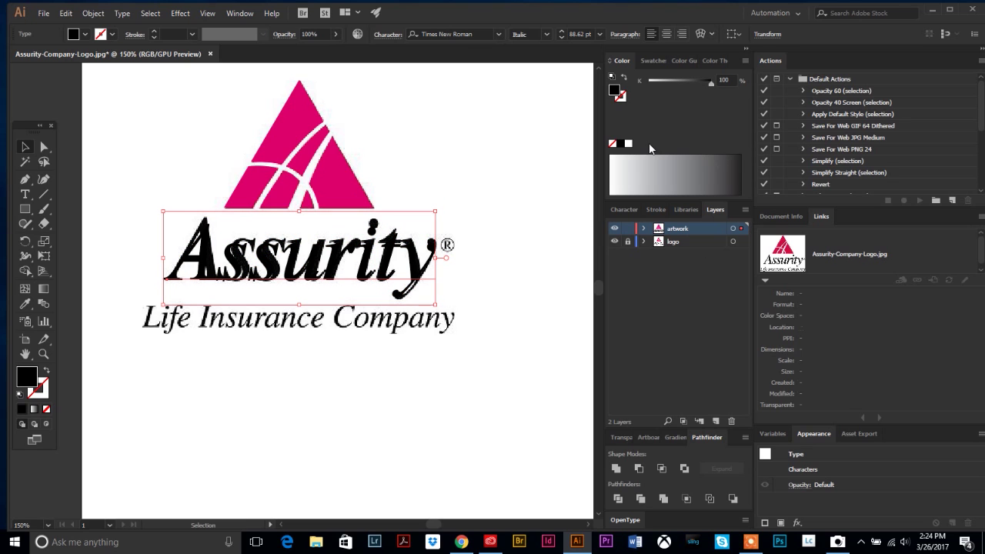
pyautogui.click(623, 210)
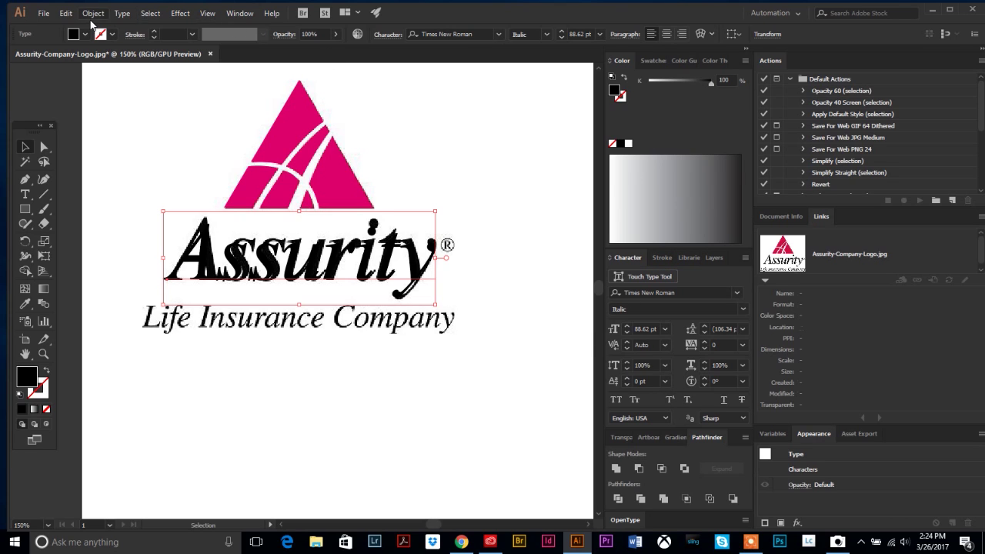
# Float the Character panel as a separate panel beside the artwork.
pyautogui.click(231, 17)
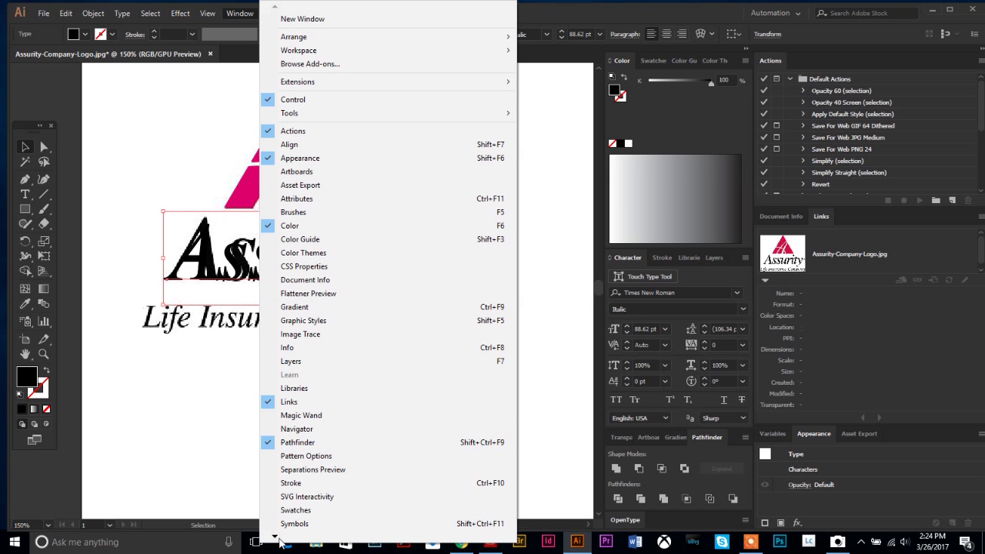
pyautogui.moveTo(275, 537)
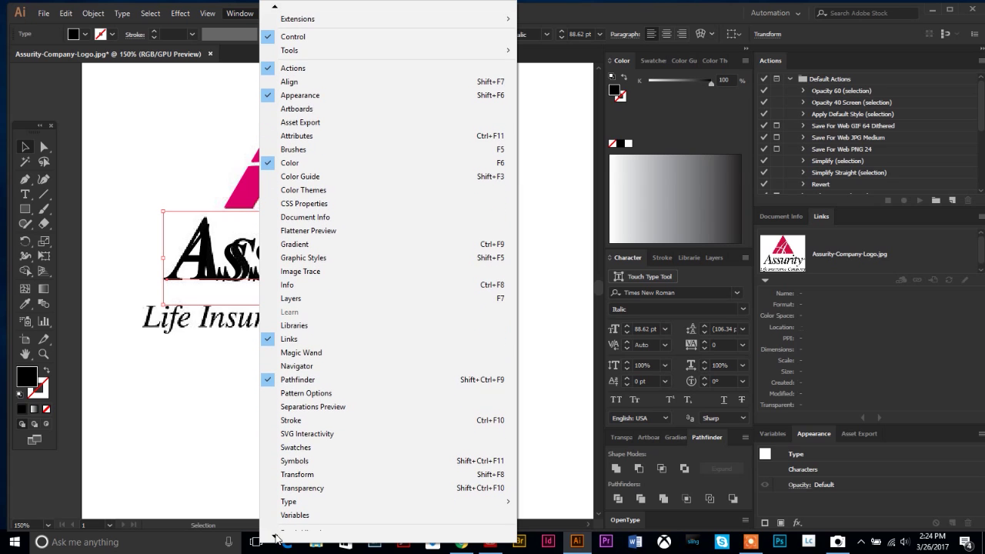
pyautogui.moveTo(477, 439)
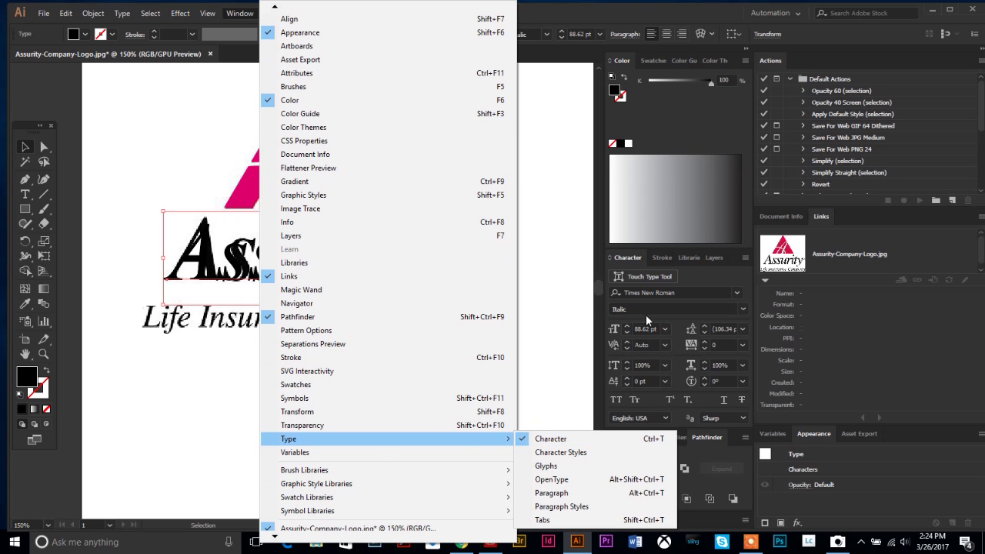
pyautogui.click(688, 297)
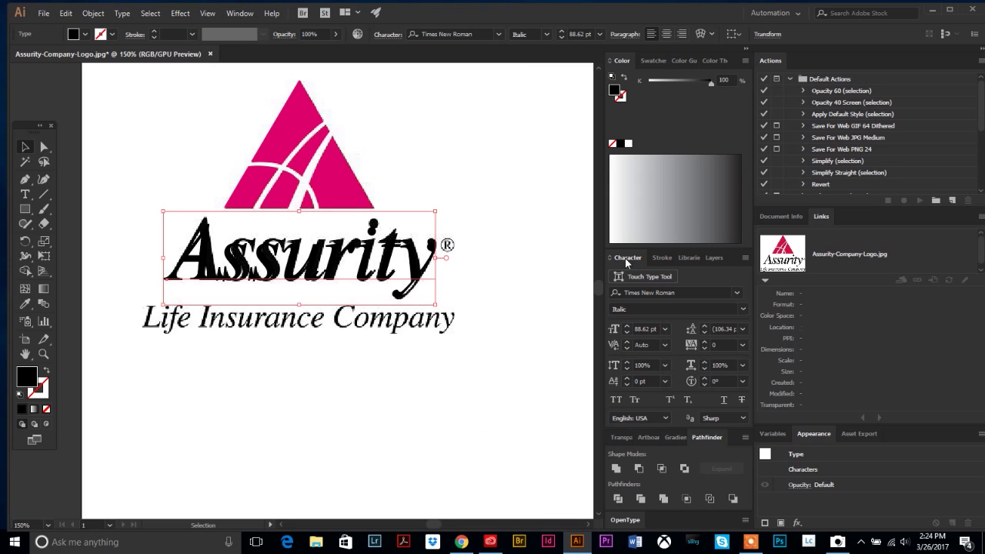
pyautogui.moveTo(625, 257); pyautogui.dragTo(486, 114)
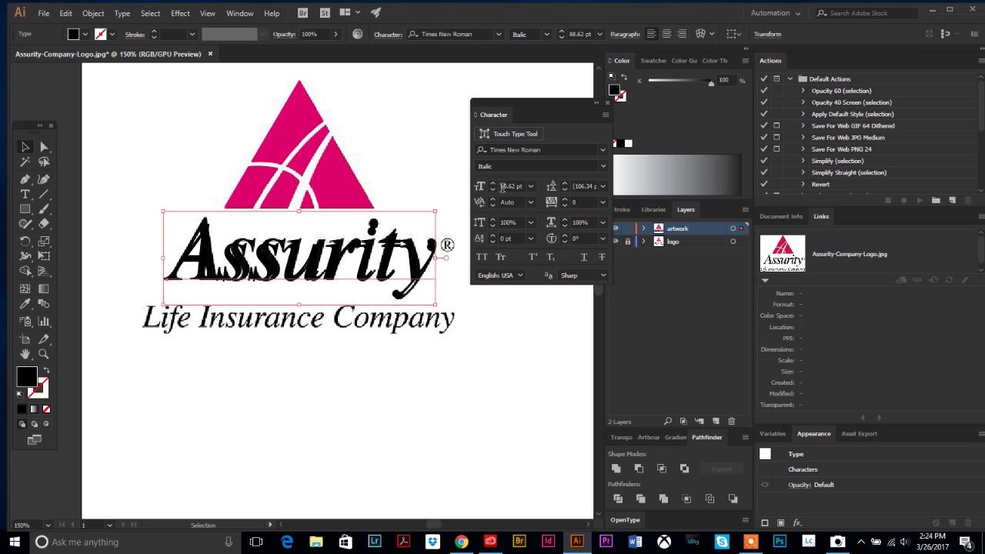
# Raise the Assurity font size step by step to 99 pt.
pyautogui.click(493, 184)
pyautogui.click(493, 184)
pyautogui.click(492, 184)
pyautogui.click(493, 184)
pyautogui.click(492, 184)
pyautogui.click(493, 184)
pyautogui.click(26, 194)
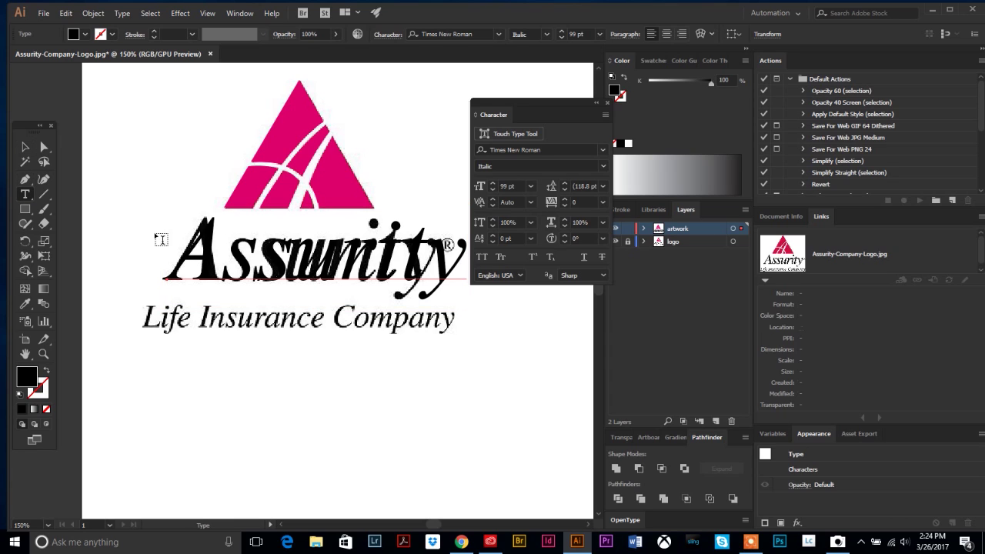
# Delete the leading A and align the remaining ssurity over the logo's lettering.
pyautogui.moveTo(224, 274); pyautogui.dragTo(167, 275)
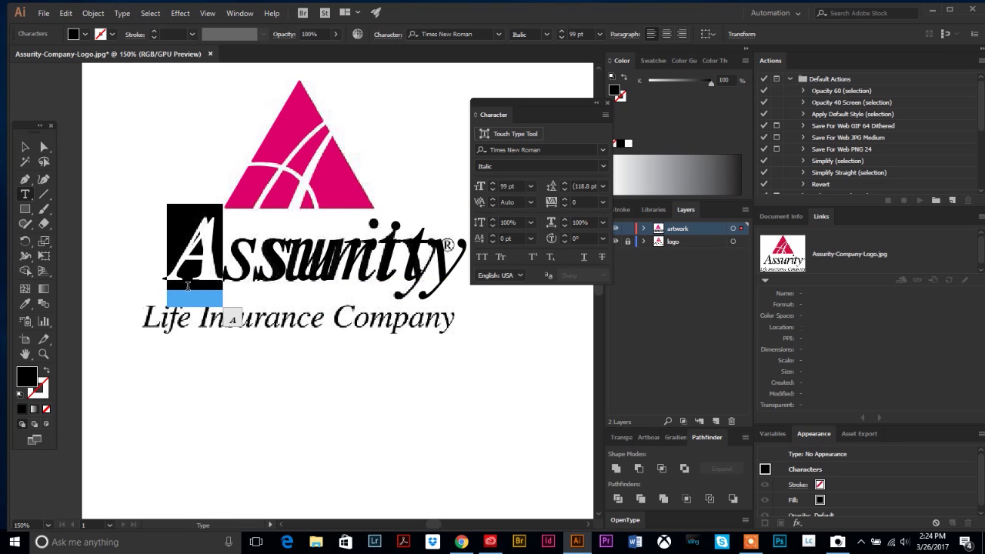
pyautogui.press('BackSpace')
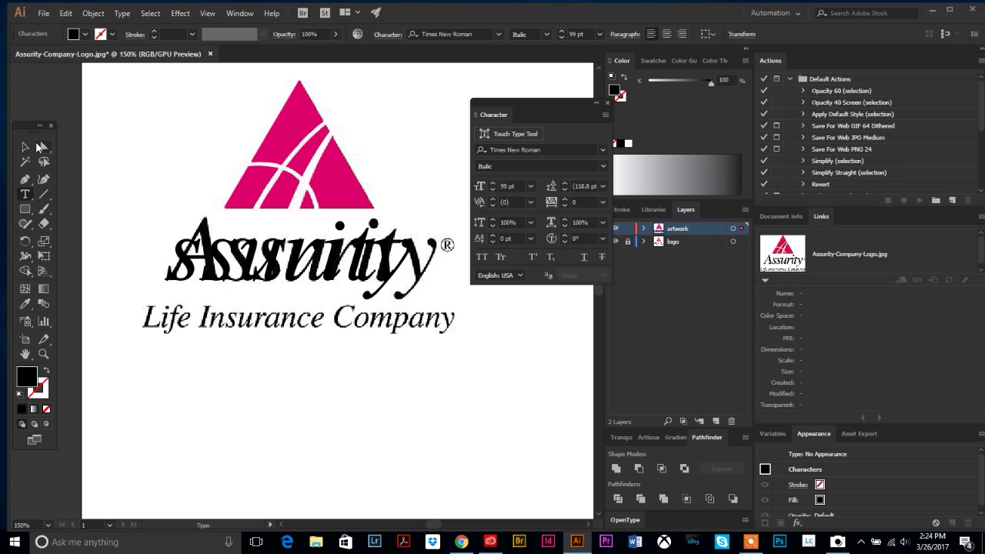
pyautogui.click(37, 144)
pyautogui.moveTo(225, 275); pyautogui.dragTo(262, 275)
# Type a new A as separate point text and place it left of ssurity.
pyautogui.click(26, 196)
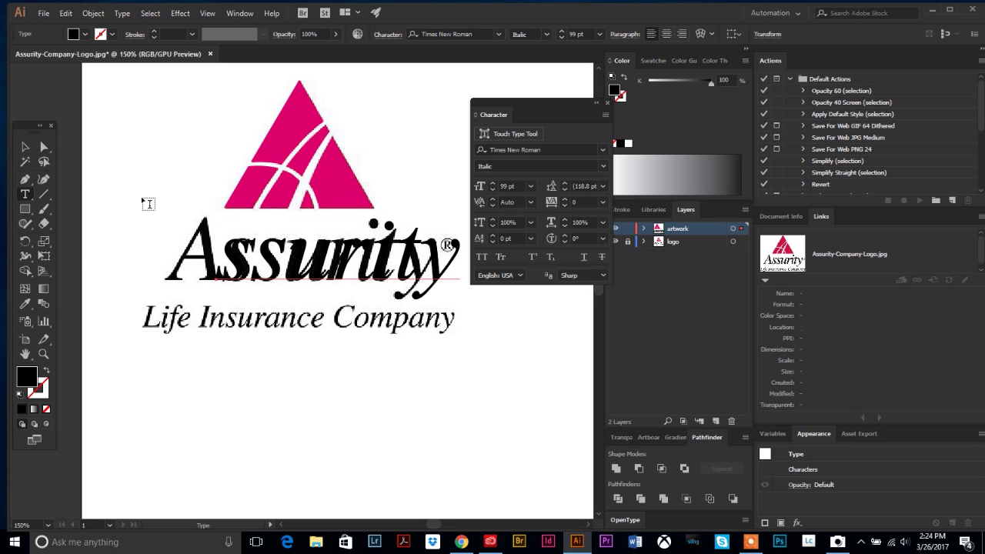
pyautogui.click(117, 191)
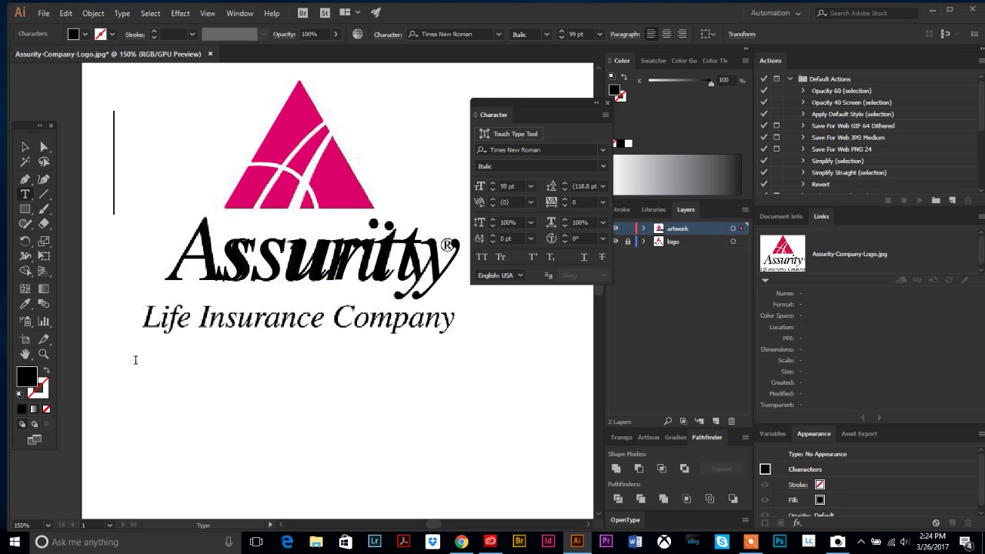
pyautogui.write('A')
pyautogui.click(24, 146)
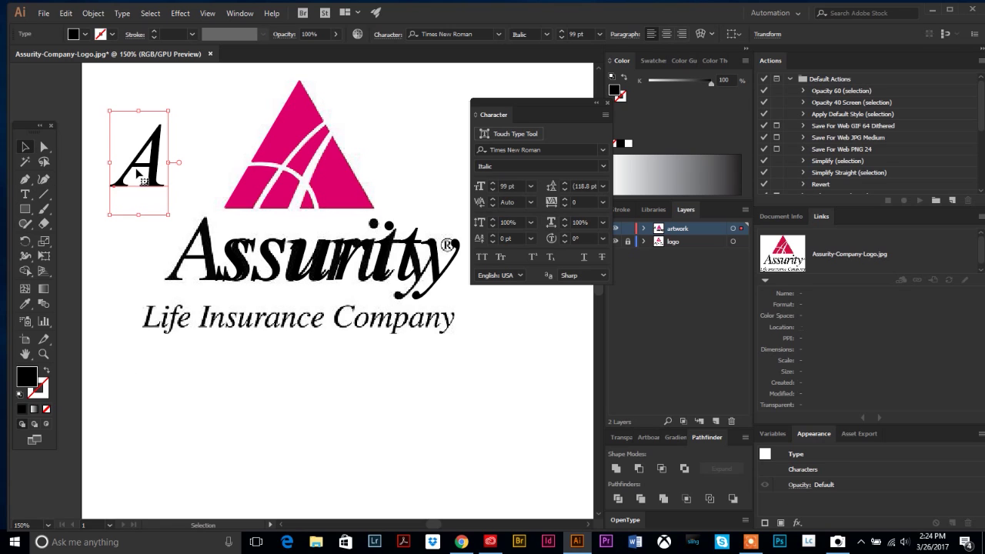
pyautogui.moveTo(146, 185); pyautogui.dragTo(151, 269)
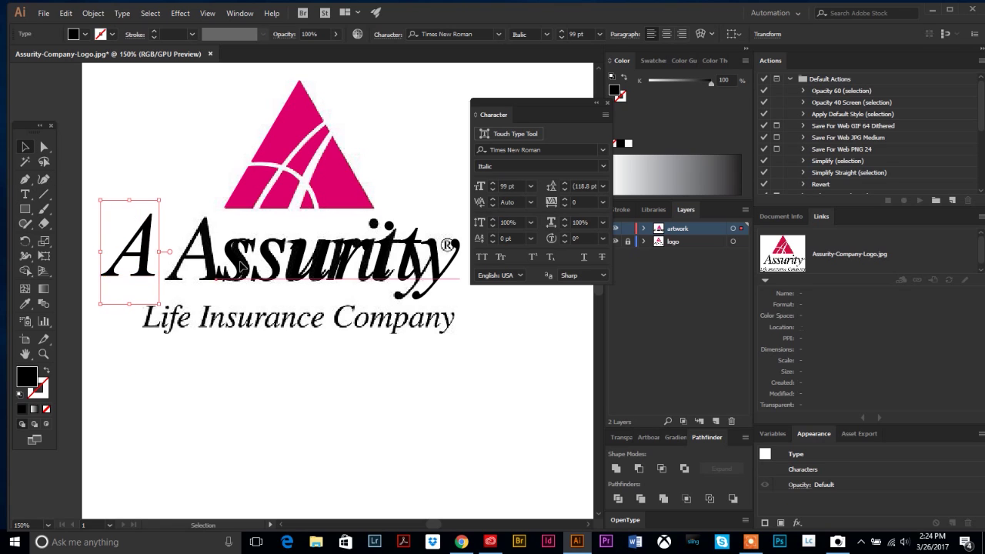
pyautogui.moveTo(239, 266)
pyautogui.mouseDown()
pyautogui.moveTo(262, 268)
pyautogui.moveTo(245, 262)
pyautogui.mouseUp()
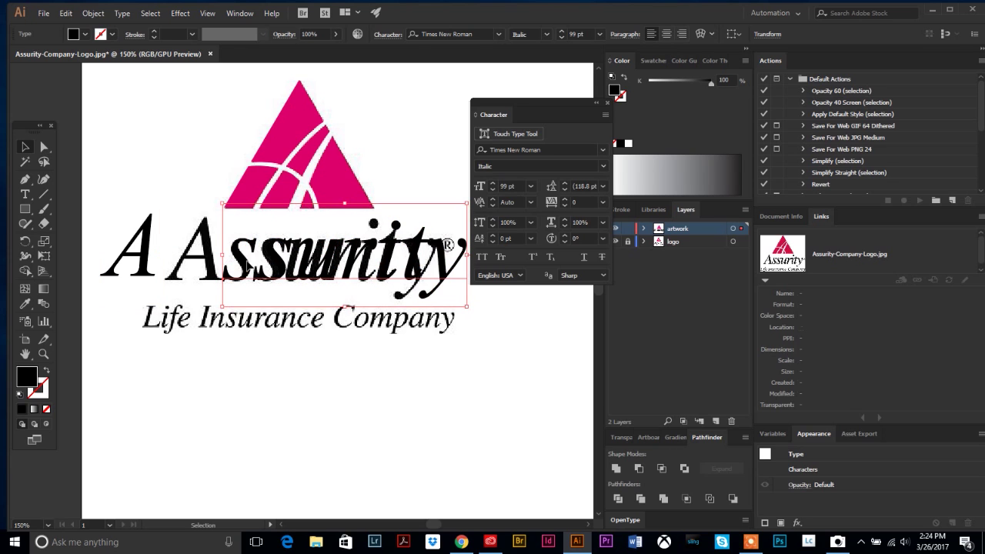
pyautogui.click(26, 354)
pyautogui.moveTo(315, 253); pyautogui.dragTo(278, 243)
pyautogui.press('v')
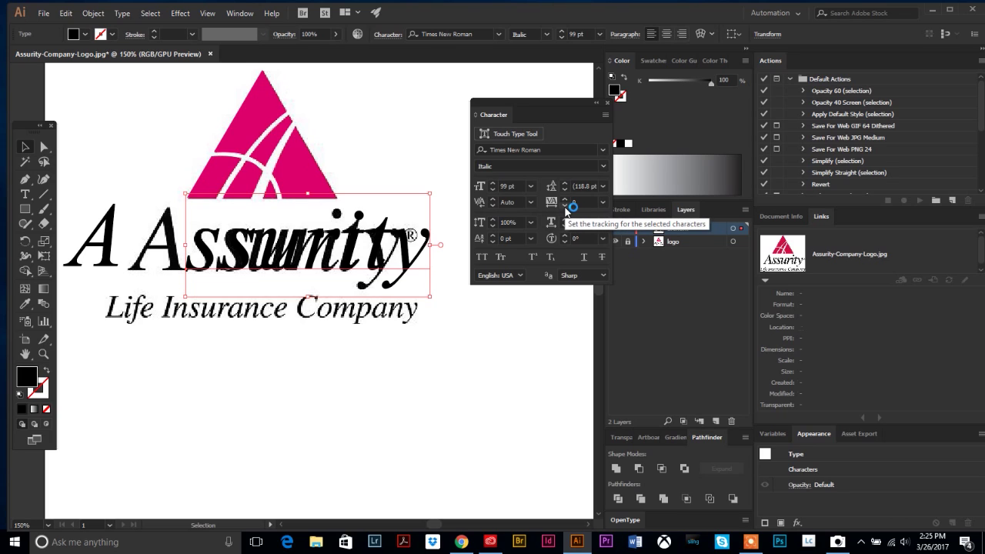
# Set the ssurity tracking to -51 in the Character panel.
pyautogui.moveTo(565, 206); pyautogui.dragTo(565, 203)
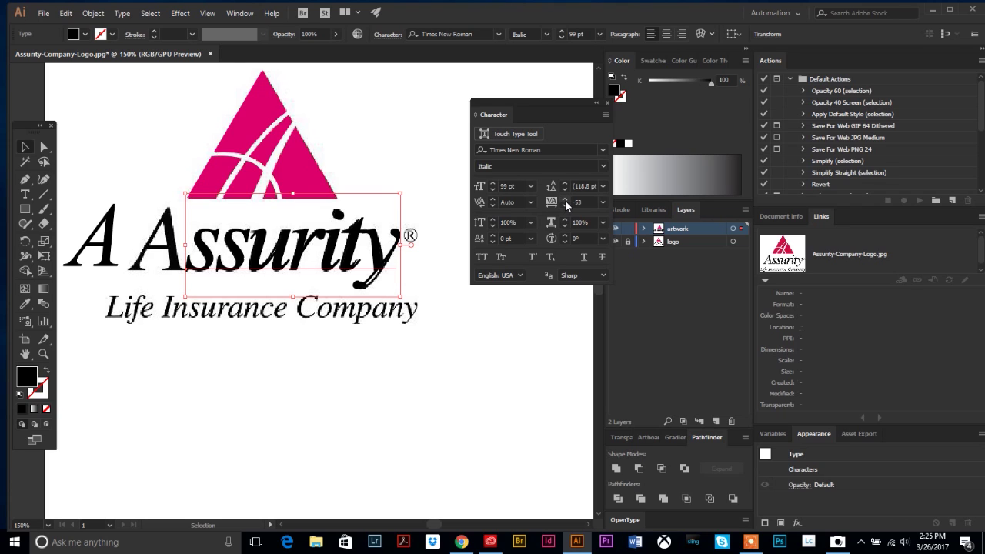
pyautogui.click(565, 199)
pyautogui.click(565, 198)
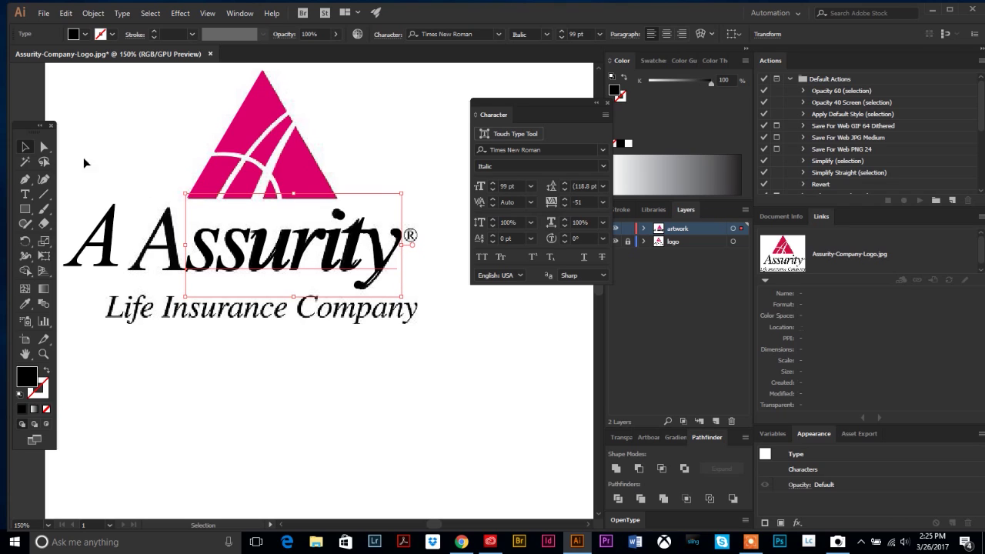
# Add a separate ® text object to the right of the logo and select it.
pyautogui.click(25, 194)
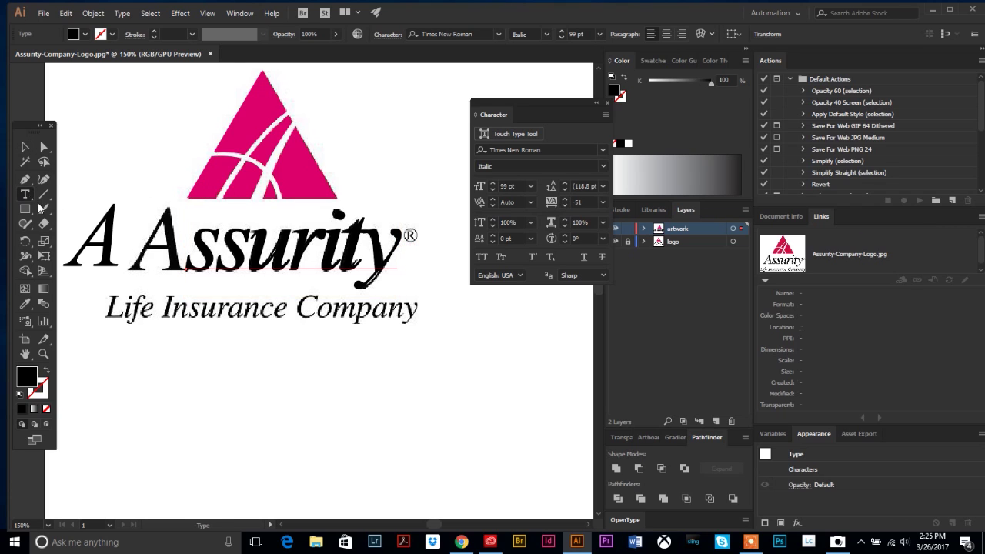
pyautogui.click(419, 202)
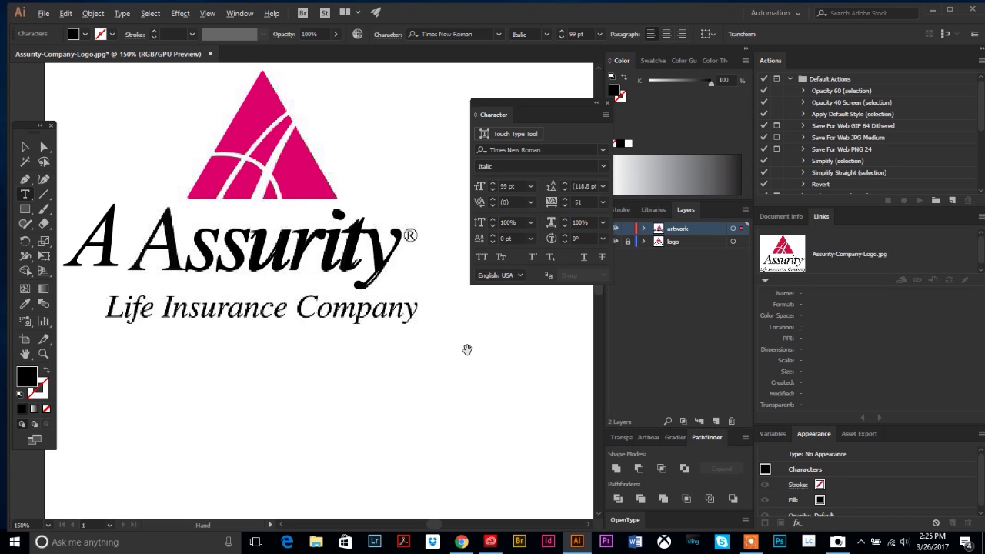
pyautogui.write('®')
pyautogui.click(26, 146)
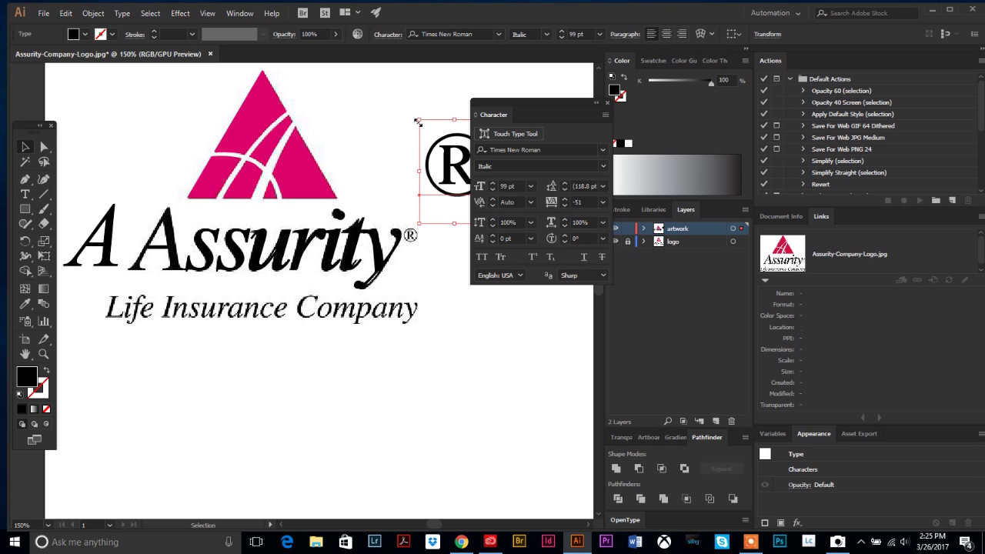
# Shrink the ® to about 21 pt and place it at Assurity's upper right.
pyautogui.moveTo(417, 121); pyautogui.dragTo(450, 164)
pyautogui.moveTo(454, 199); pyautogui.dragTo(424, 236)
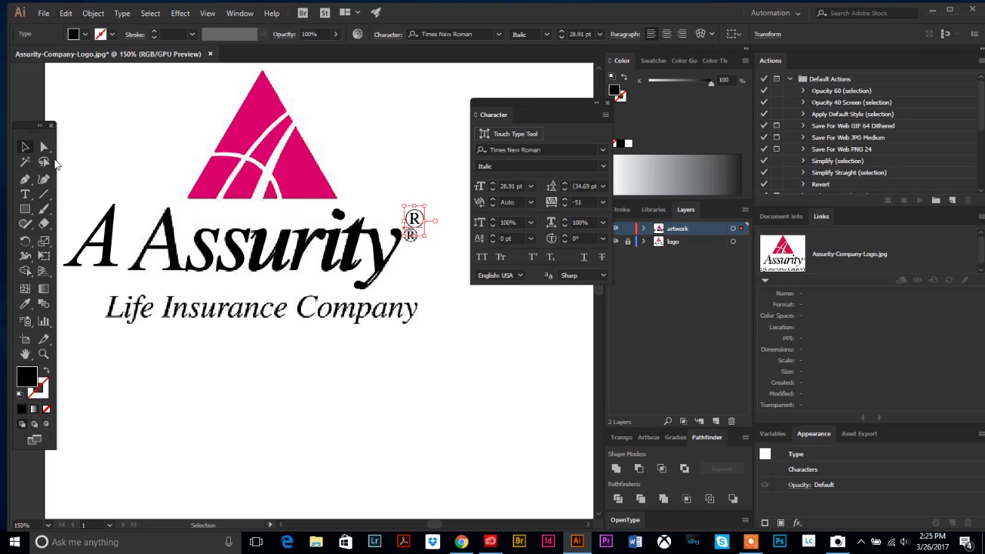
pyautogui.moveTo(418, 231)
pyautogui.mouseDown()
pyautogui.moveTo(418, 215)
pyautogui.moveTo(419, 226)
pyautogui.mouseUp()
# Move the separate A over the A of Assurity.
pyautogui.click(460, 333)
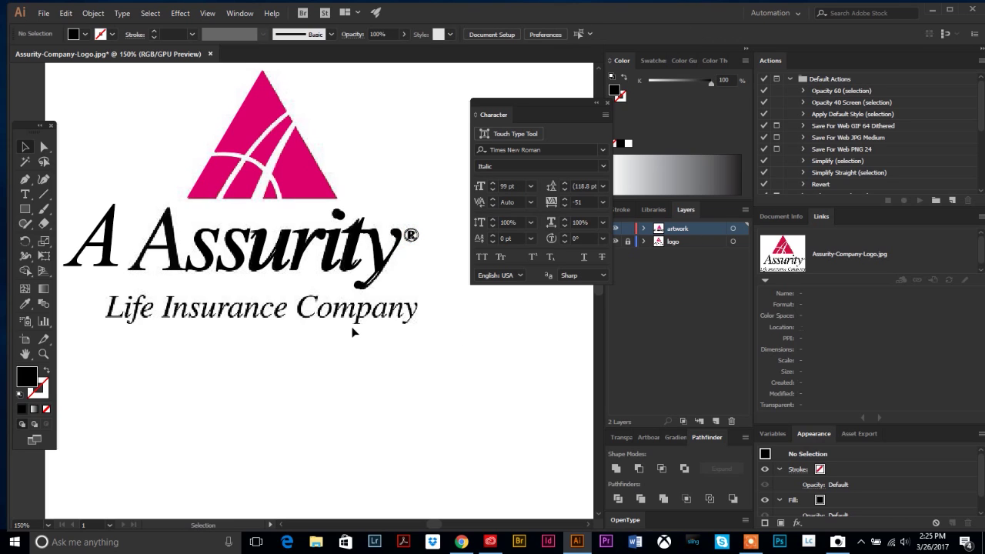
pyautogui.click(108, 262)
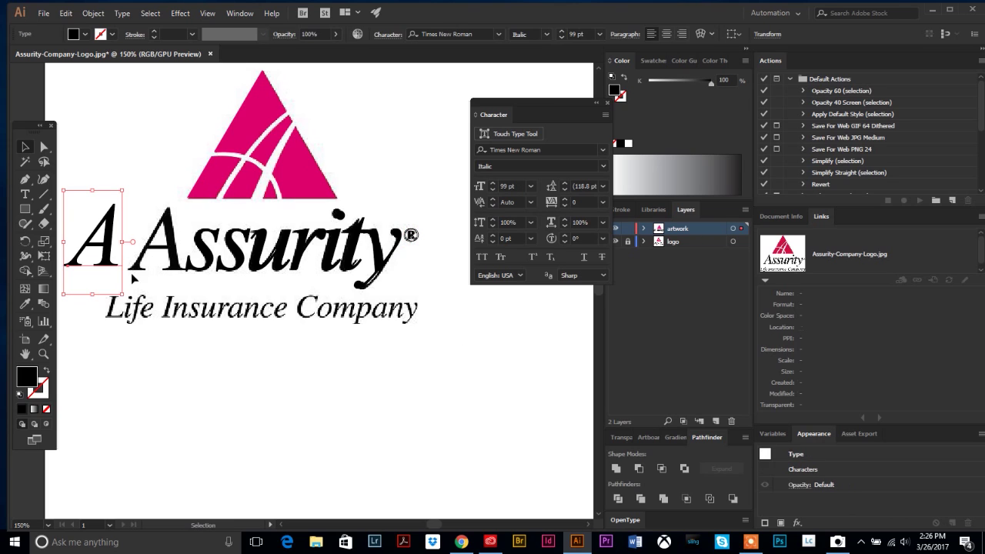
pyautogui.moveTo(107, 261); pyautogui.dragTo(171, 269)
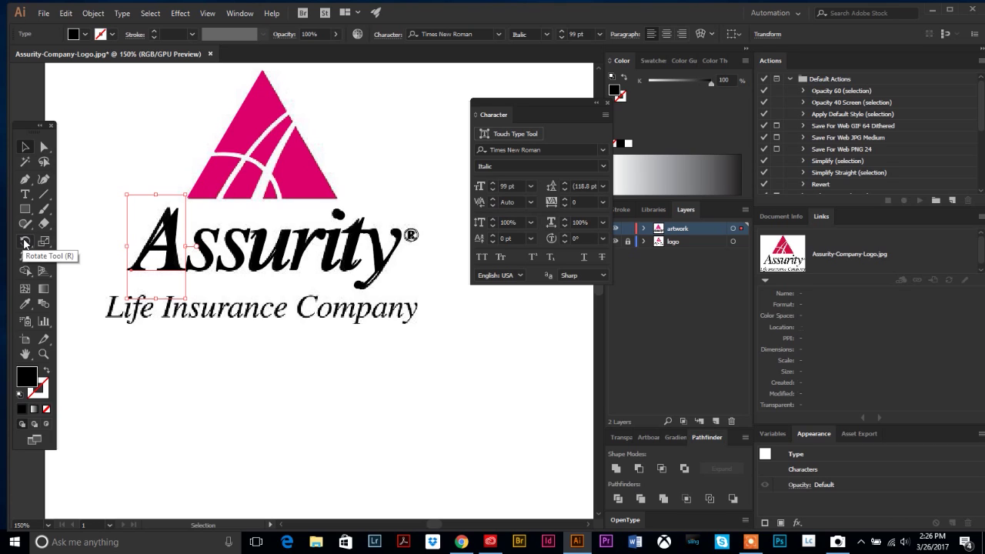
# Shear the A slightly with the Shear Tool to match the original italic A.
pyautogui.click(25, 241)
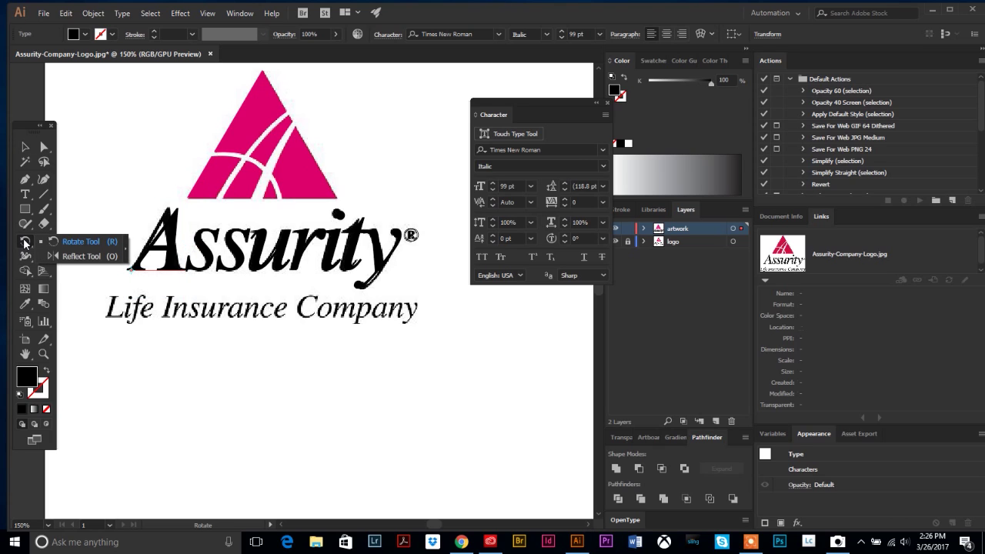
pyautogui.click(44, 242)
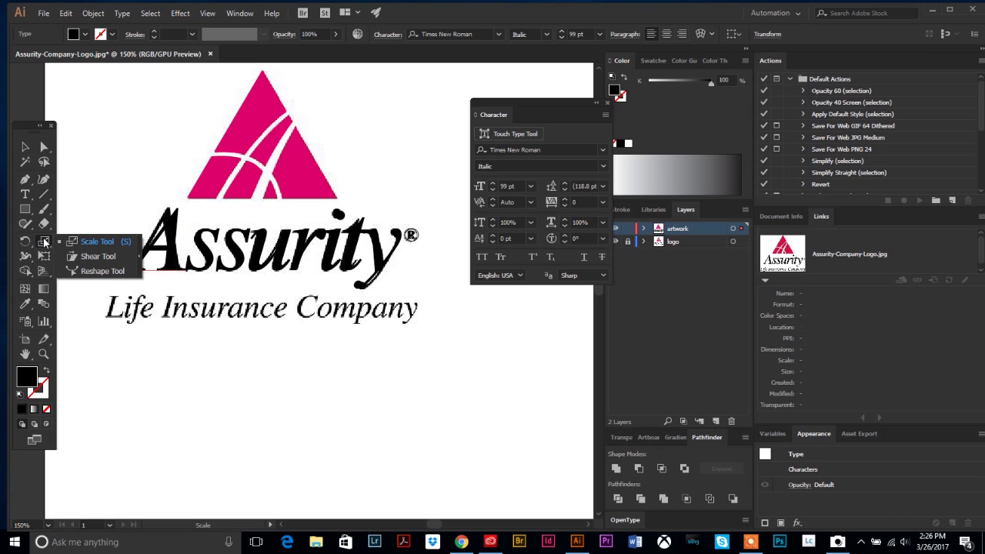
pyautogui.click(88, 259)
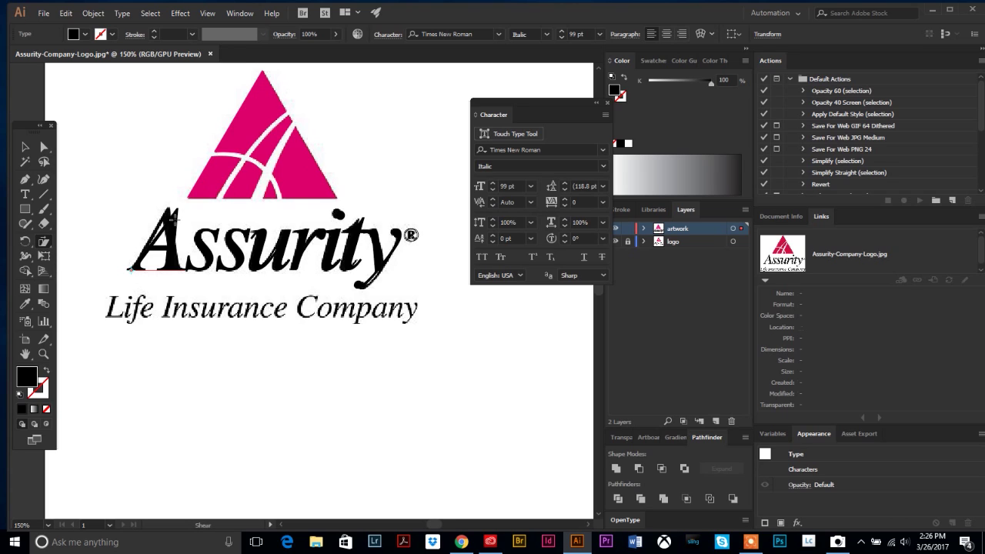
pyautogui.moveTo(174, 221); pyautogui.dragTo(167, 223)
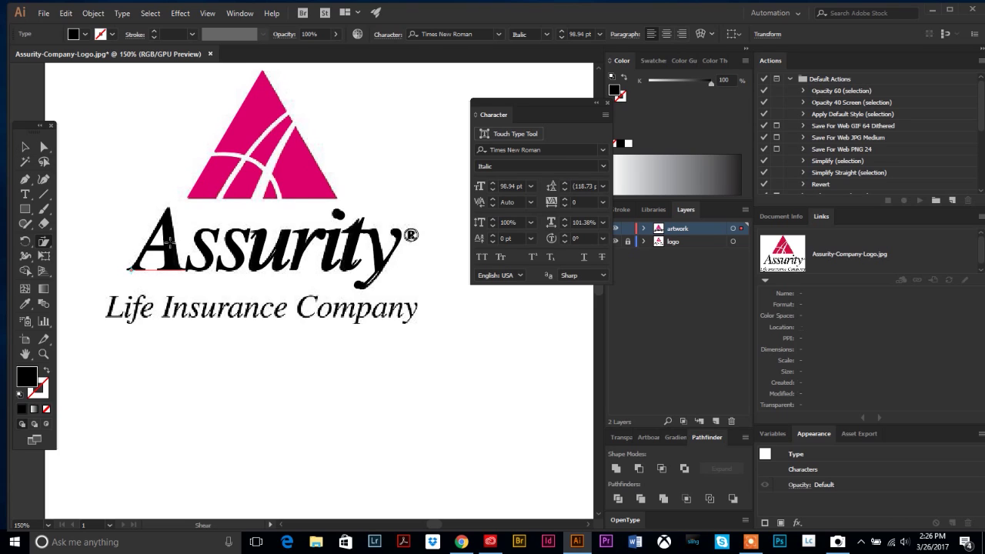
pyautogui.hotkey('ctrl', 'z')
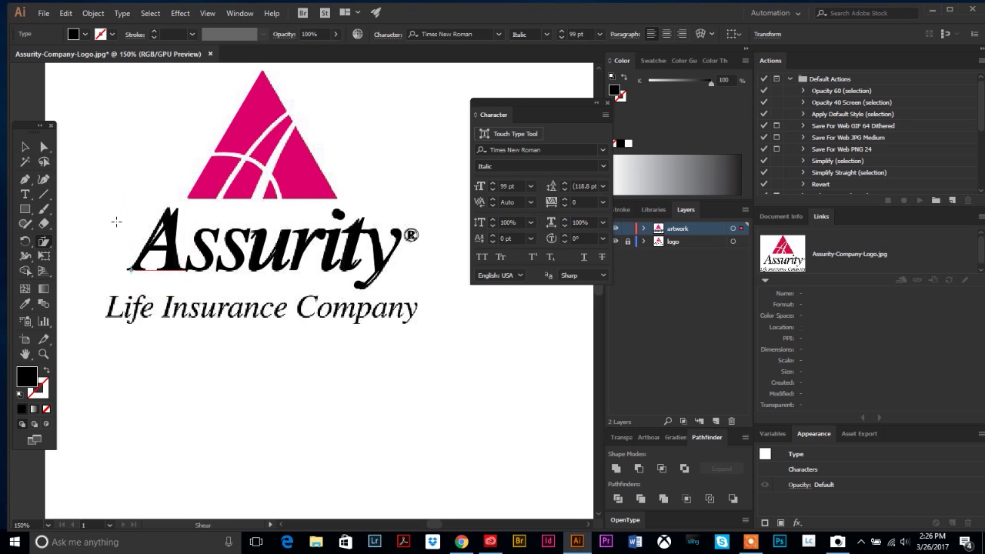
pyautogui.click(45, 243)
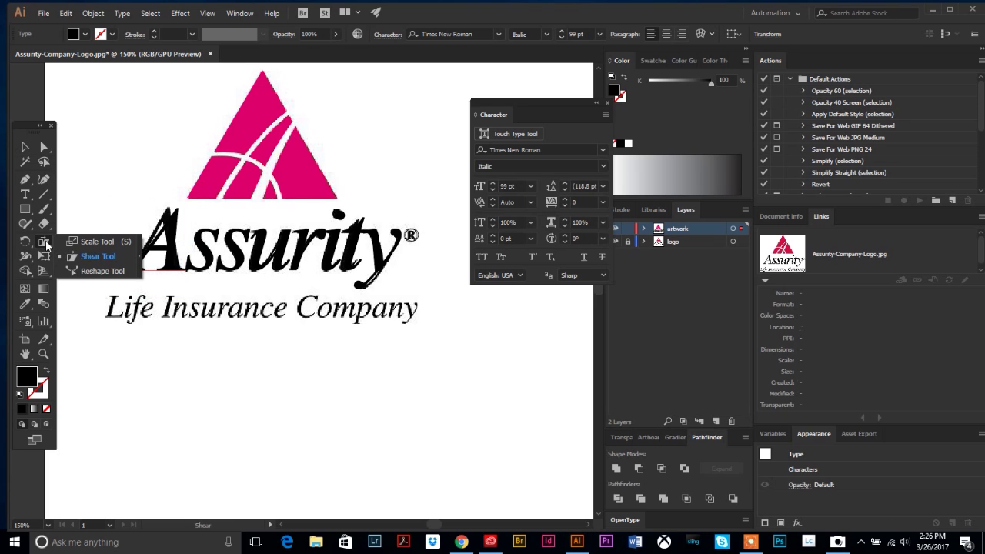
pyautogui.click(84, 256)
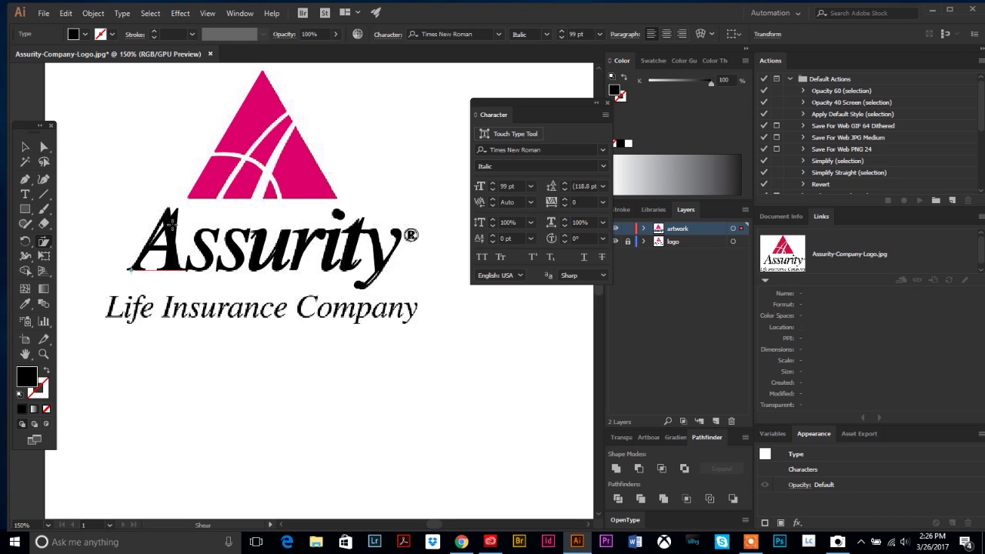
pyautogui.moveTo(171, 225); pyautogui.dragTo(164, 224)
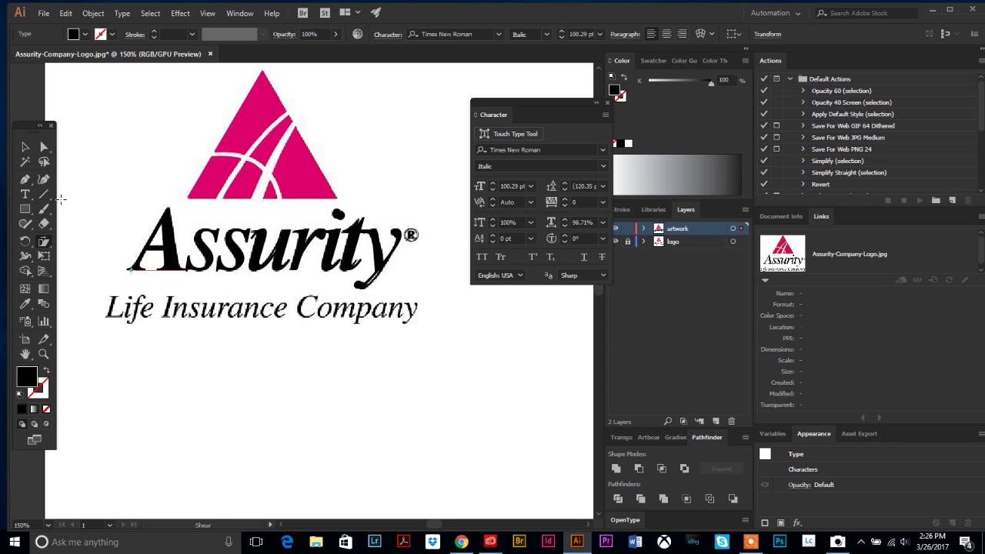
# Switch the Color panel to CMYK and fill the letter A orange for contrast.
pyautogui.click(24, 146)
pyautogui.click(183, 247)
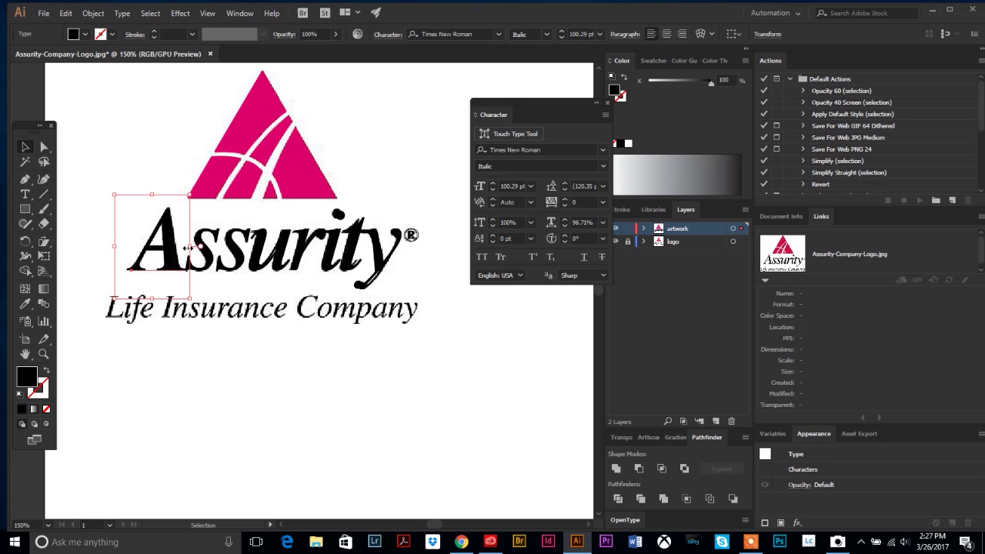
pyautogui.click(745, 61)
pyautogui.click(783, 123)
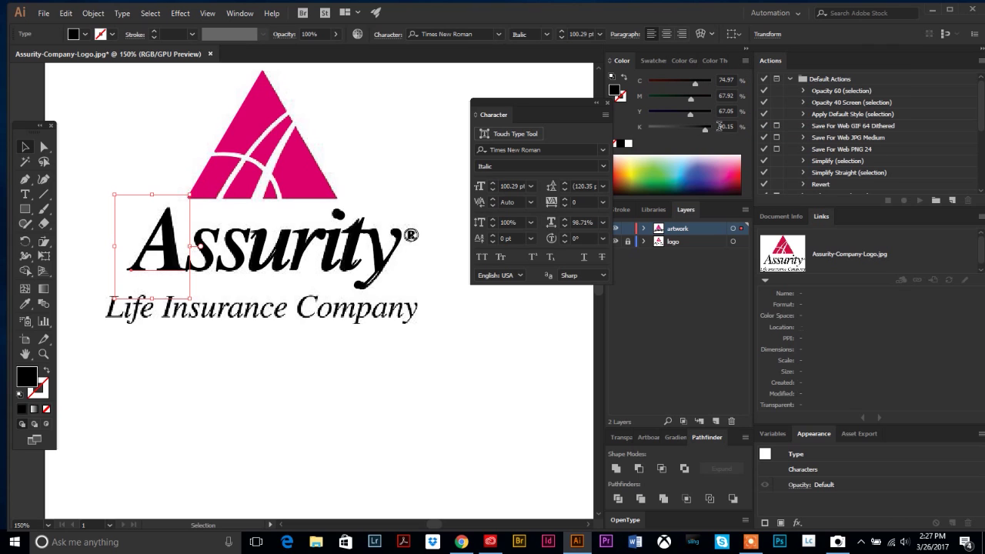
pyautogui.click(627, 164)
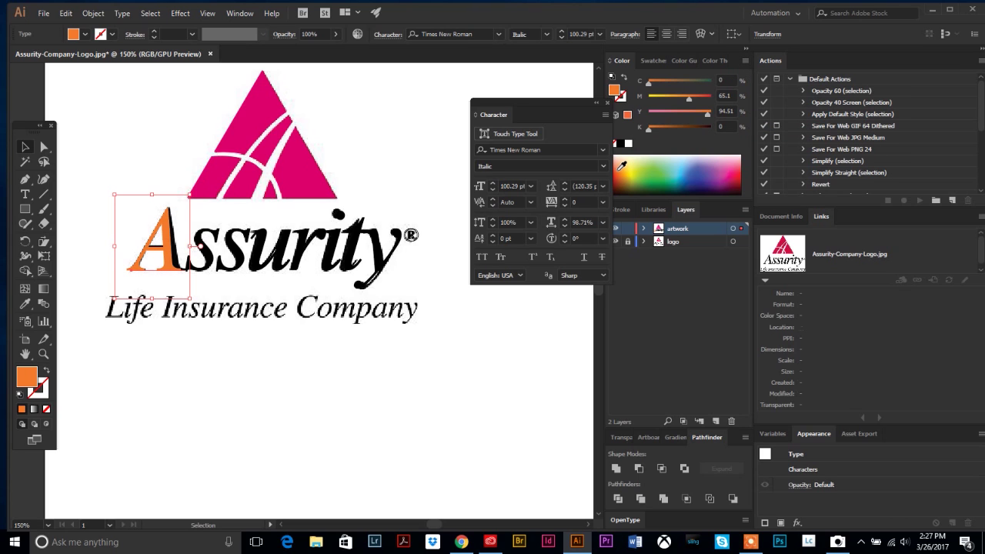
# Widen the A to 111% horizontal scale and reslant it to match the original.
pyautogui.click(566, 220)
pyautogui.click(565, 220)
pyautogui.click(566, 220)
pyautogui.click(566, 220)
pyautogui.click(565, 220)
pyautogui.click(566, 220)
pyautogui.click(565, 220)
pyautogui.click(566, 220)
pyautogui.click(565, 220)
pyautogui.click(566, 220)
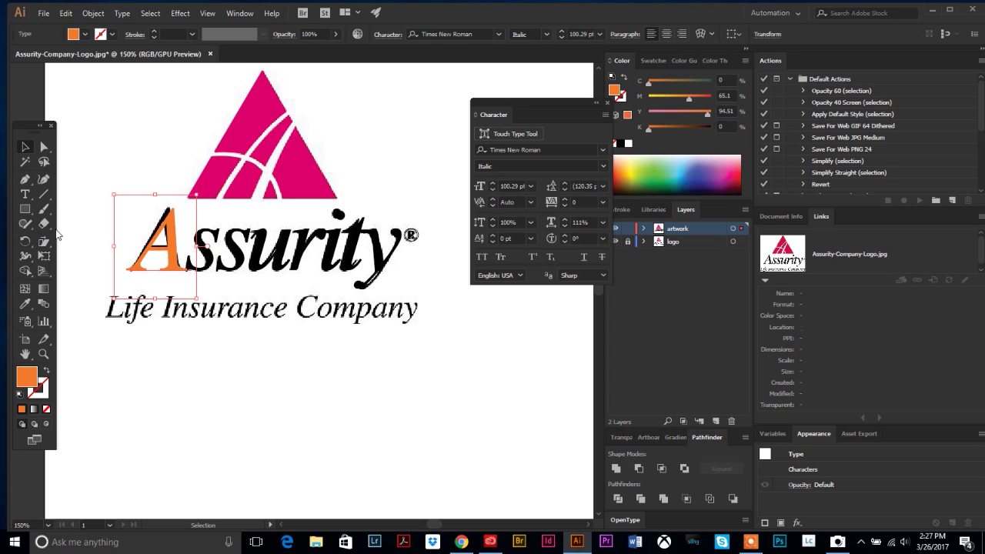
pyautogui.moveTo(45, 245); pyautogui.dragTo(84, 256)
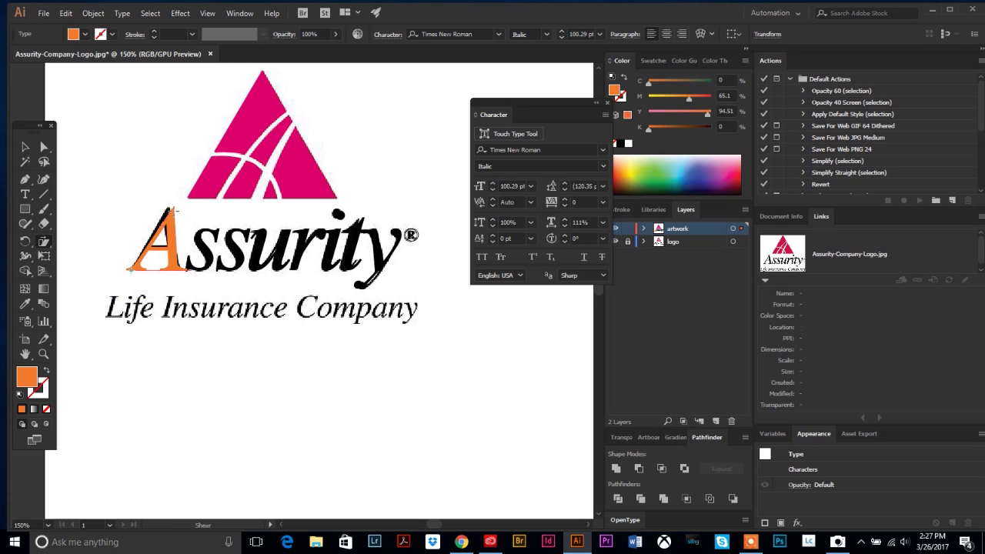
pyautogui.moveTo(174, 209); pyautogui.dragTo(169, 209)
# Refill the A black, return the Color panel to RGB, and deselect.
pyautogui.click(25, 146)
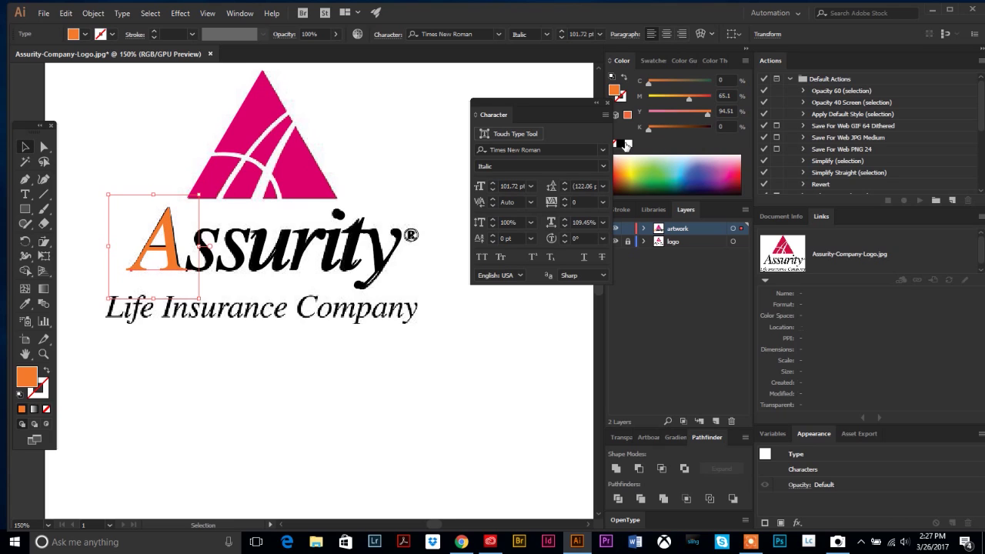
pyautogui.click(616, 144)
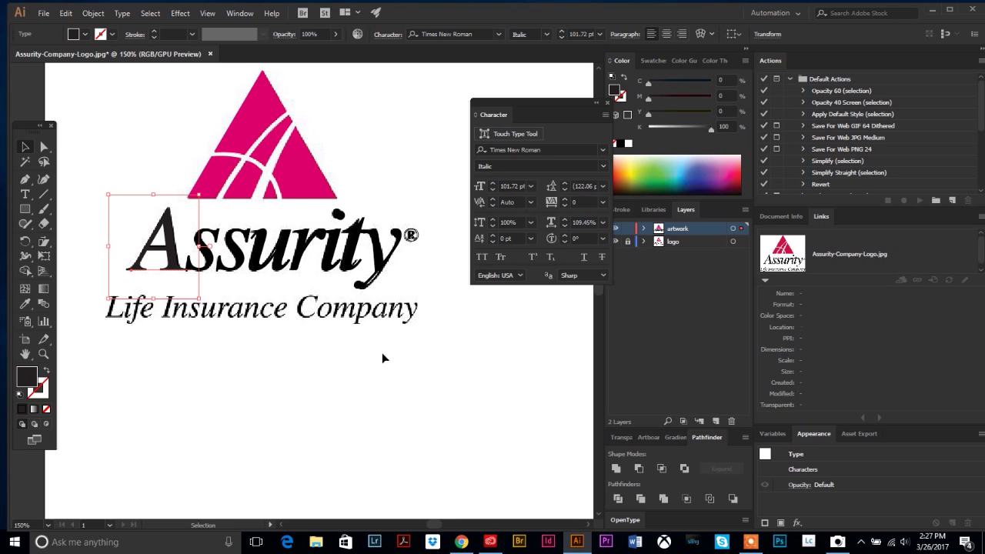
pyautogui.click(745, 61)
pyautogui.click(777, 96)
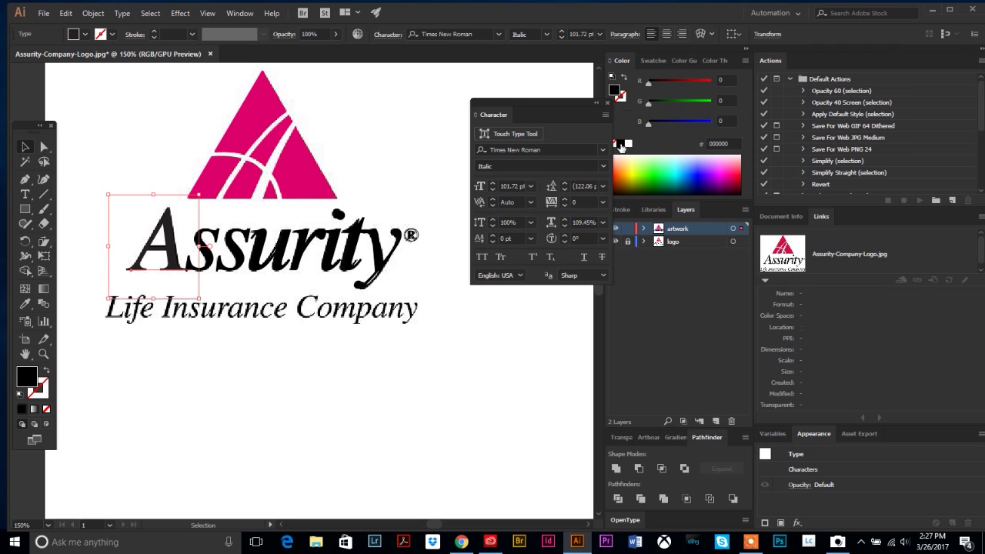
pyautogui.click(346, 376)
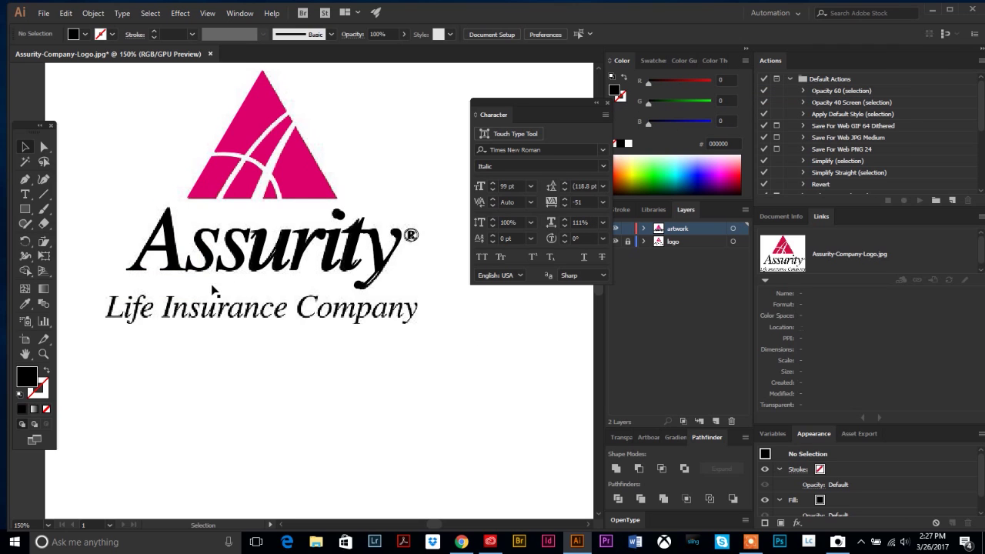
# Start a new text line below the logo reading 'Life'.
pyautogui.click(26, 194)
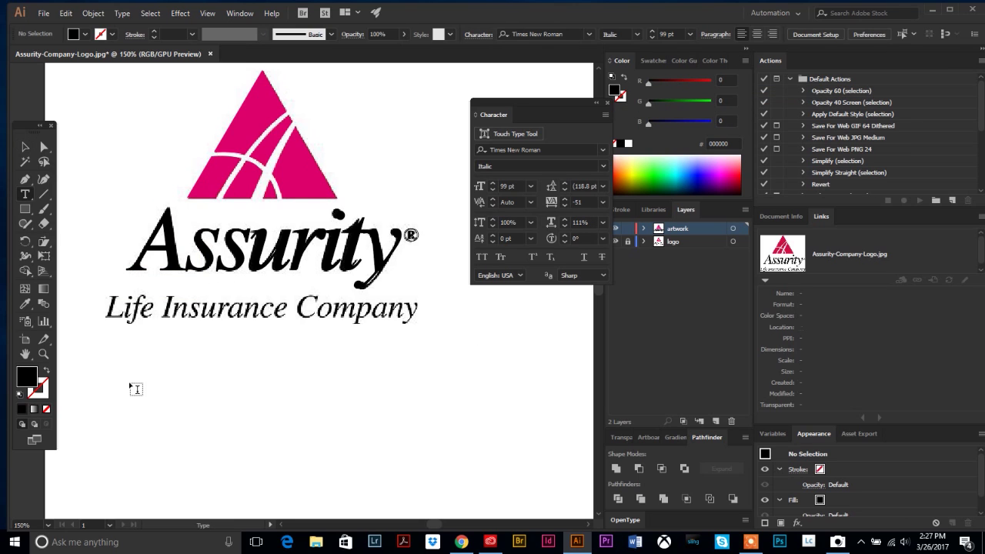
pyautogui.click(115, 367)
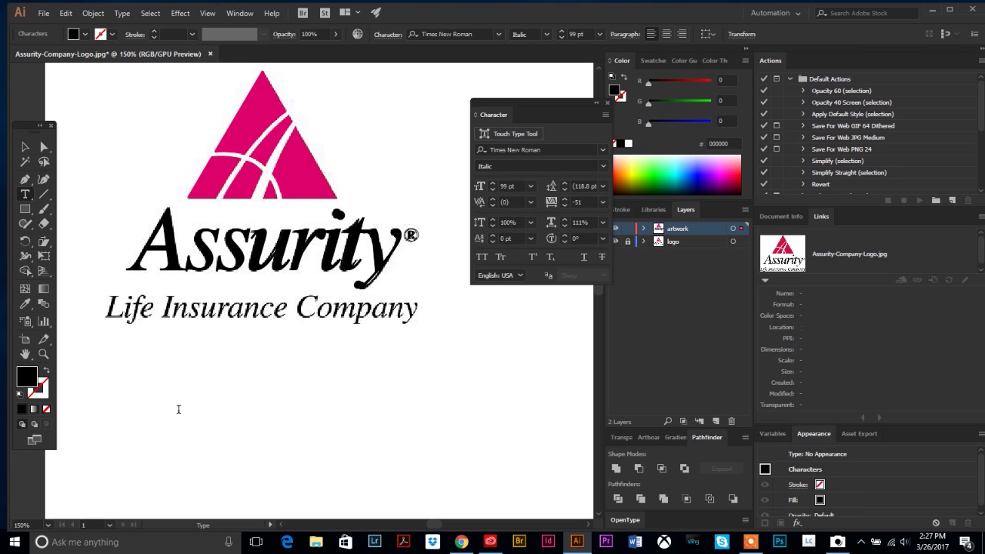
pyautogui.write('Life')
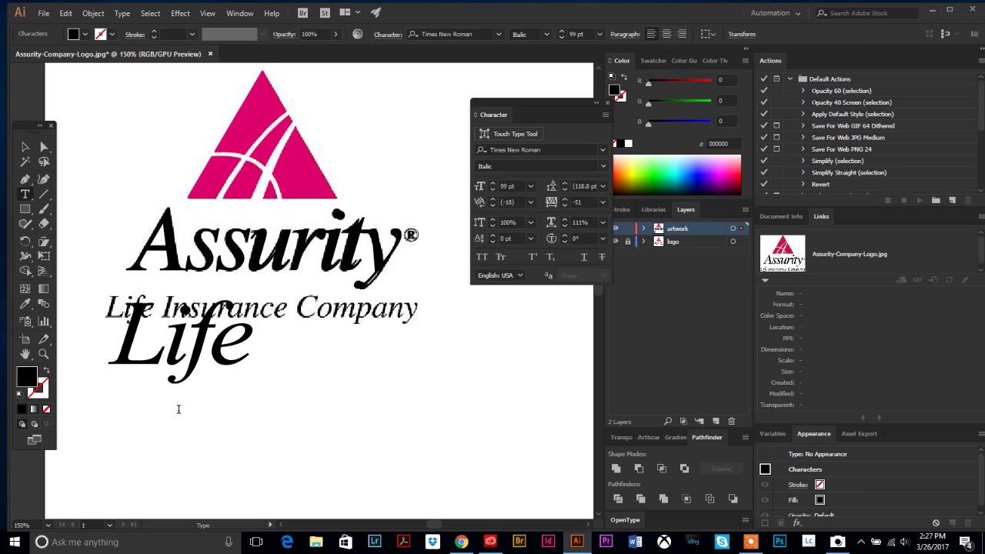
# Set the word 'Life' to a 40 pt font size.
pyautogui.hotkey('ctrl', 'a')
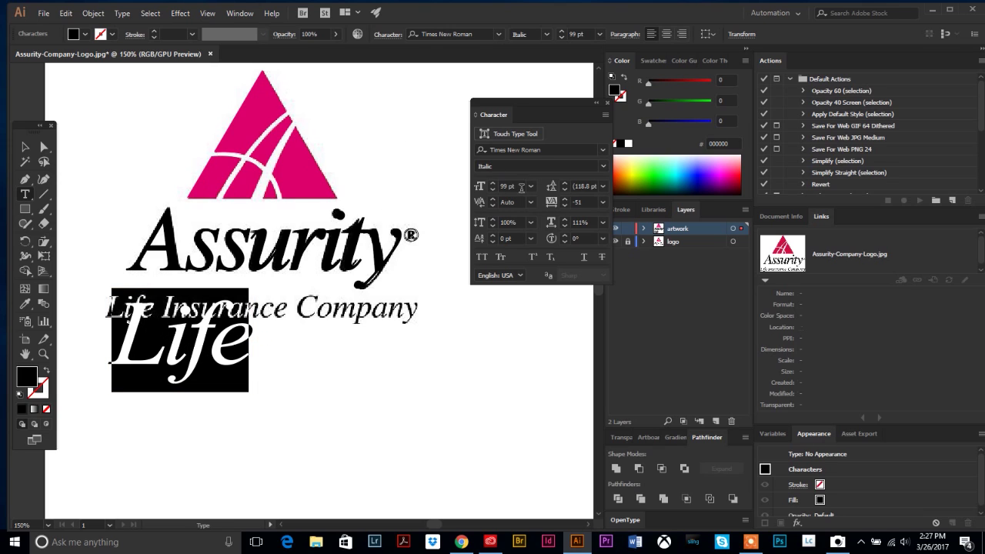
pyautogui.click(481, 185)
pyautogui.write('50')
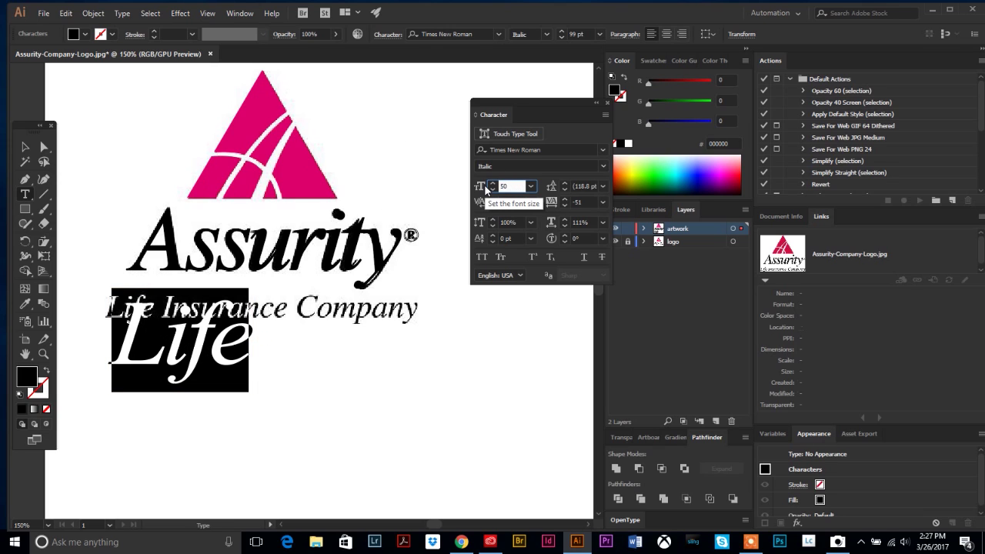
pyautogui.press('Return')
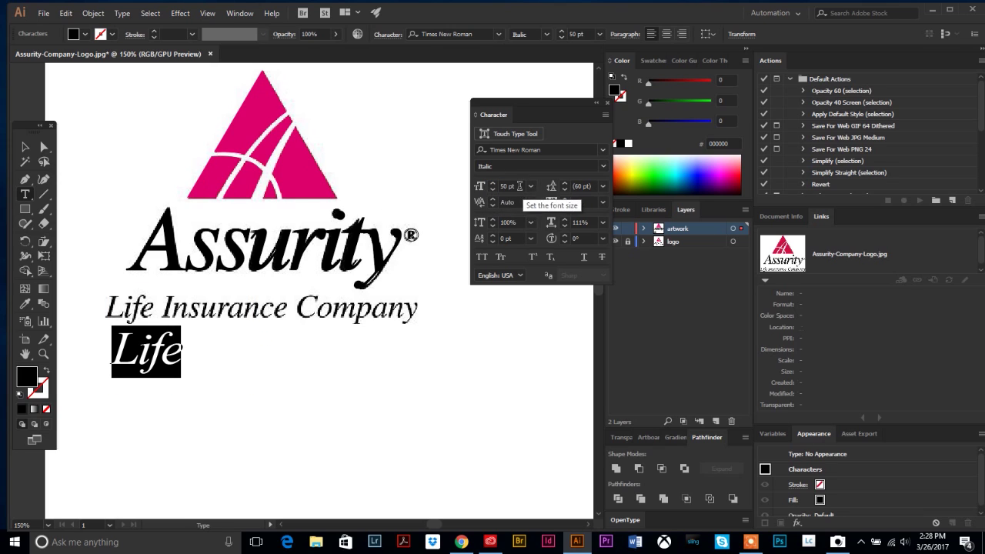
pyautogui.click(478, 187)
pyautogui.write('40')
pyautogui.press('Return')
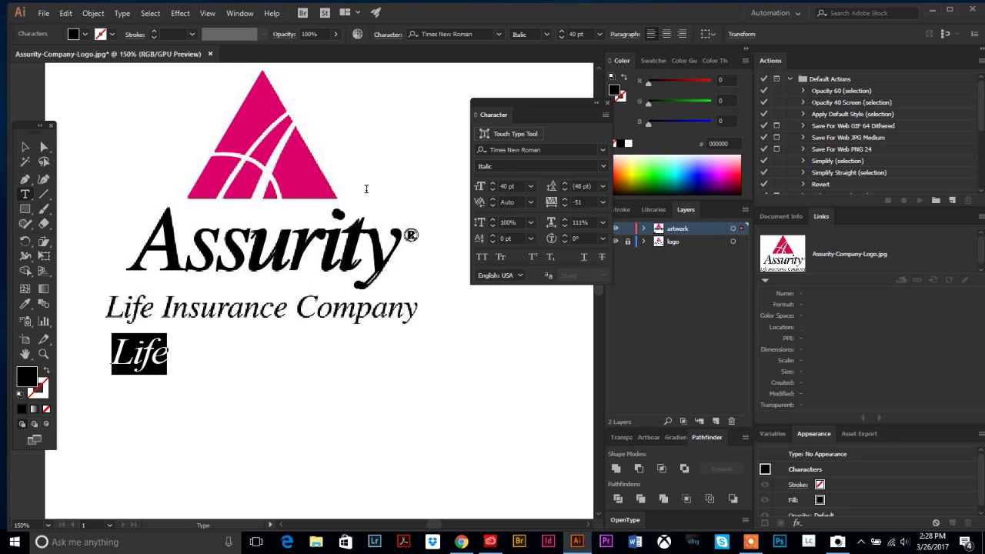
# Complete the line so it reads 'Life Insurance Company'.
pyautogui.click(164, 353)
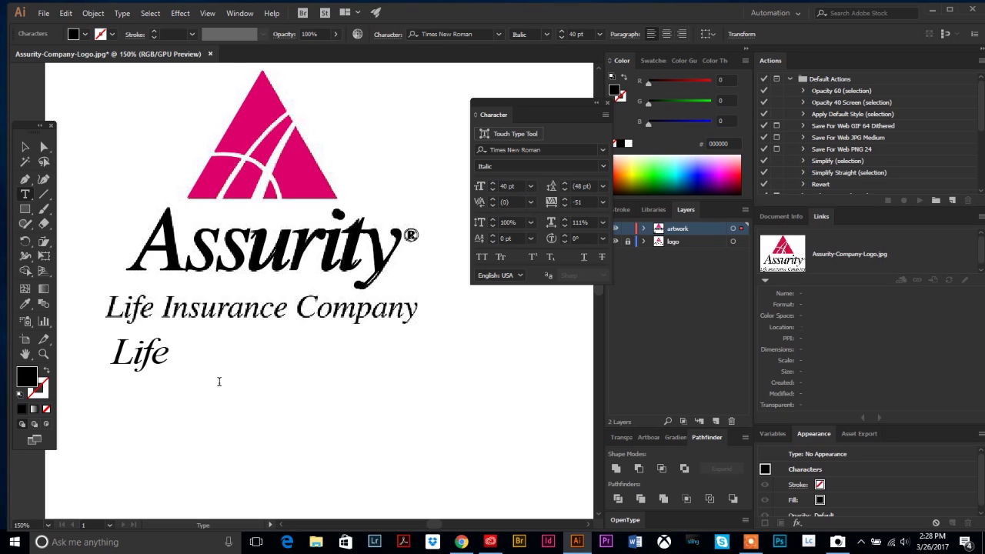
pyautogui.write('Insurance C')
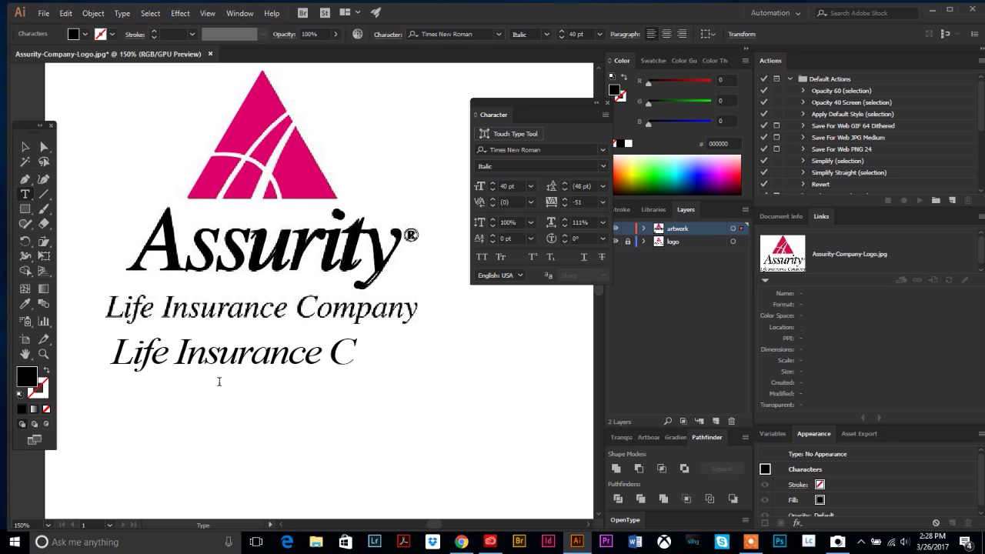
pyautogui.write('ompany')
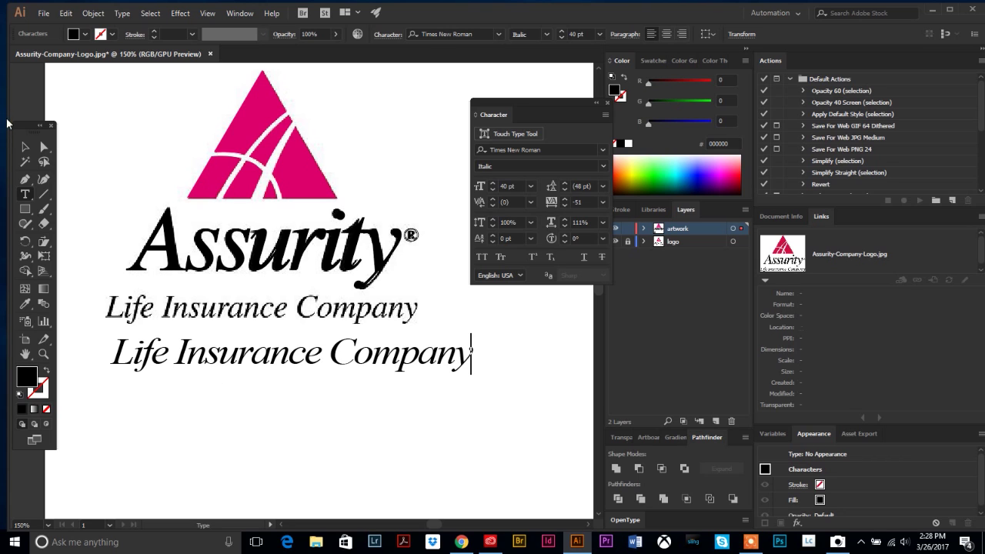
pyautogui.click(25, 149)
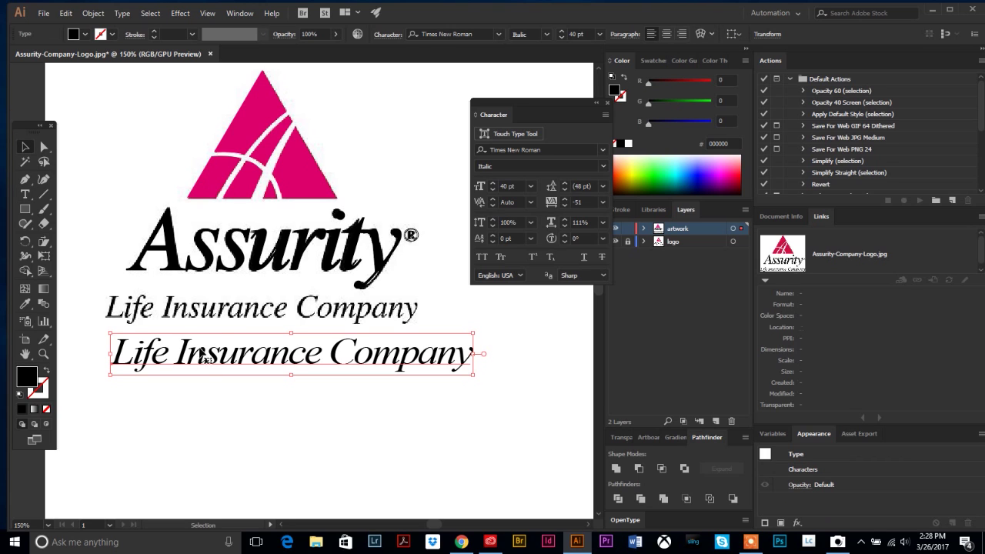
# Move the new tagline over the original, shrink it to the original's width, and align it.
pyautogui.moveTo(177, 353); pyautogui.dragTo(170, 308)
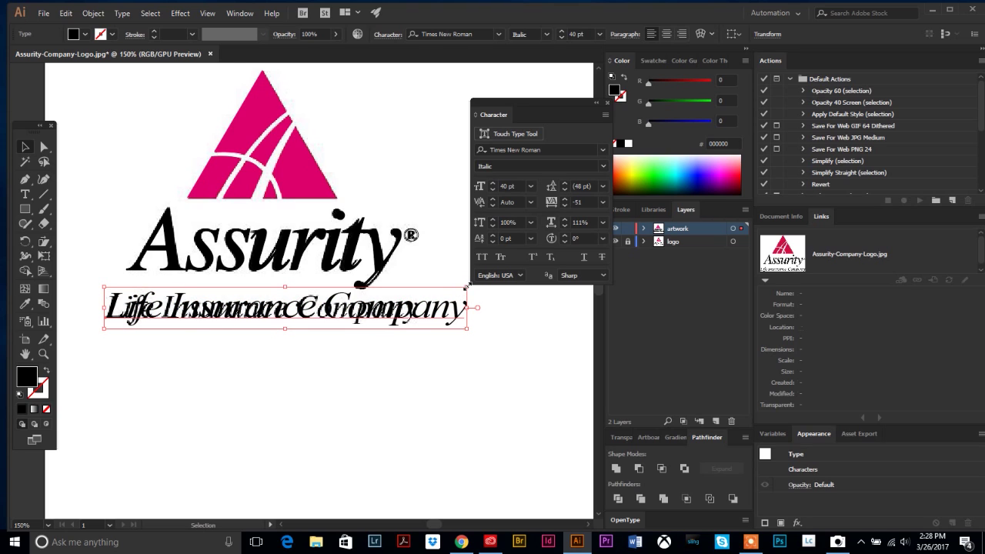
pyautogui.moveTo(466, 287); pyautogui.dragTo(420, 293)
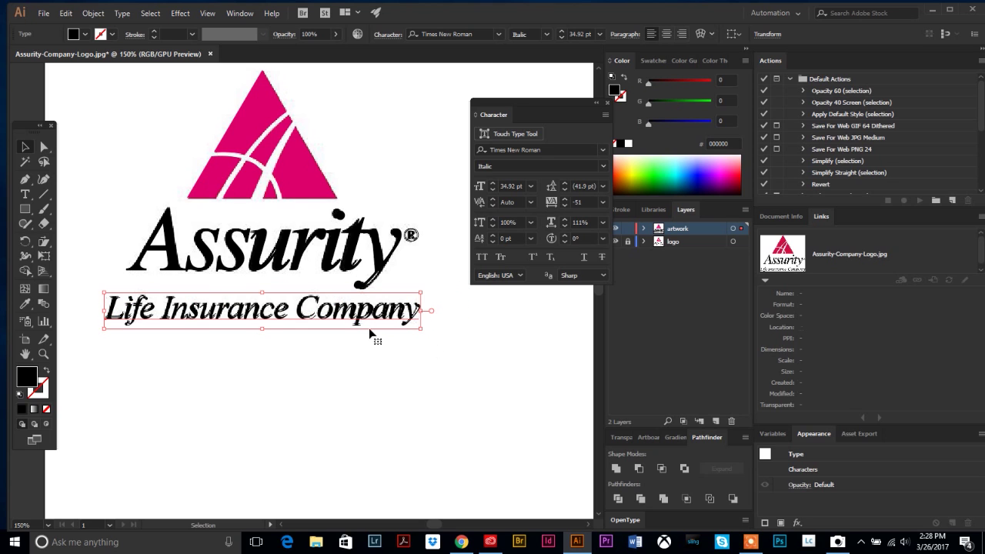
pyautogui.click(43, 354)
pyautogui.moveTo(76, 277); pyautogui.dragTo(283, 365)
pyautogui.click(25, 150)
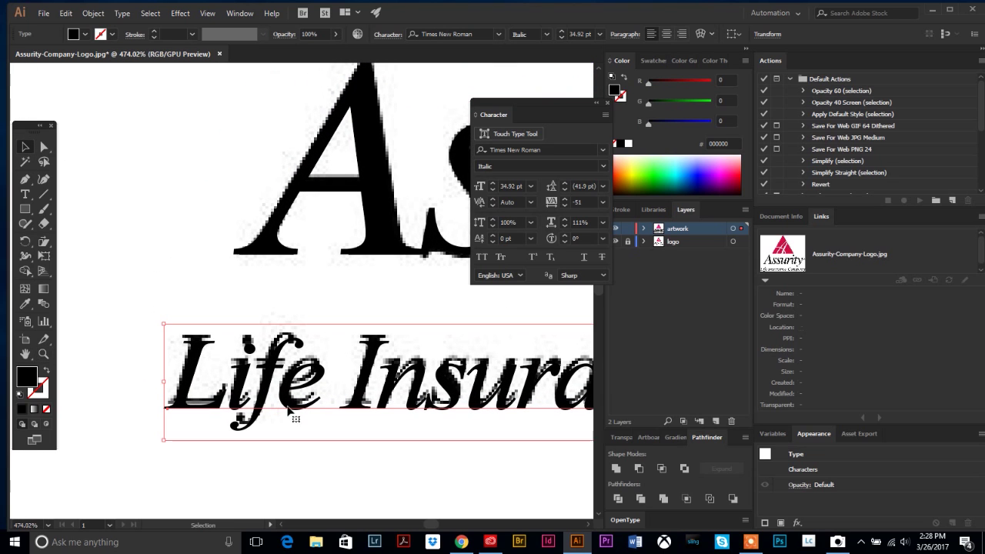
pyautogui.click(218, 404)
pyautogui.moveTo(219, 403); pyautogui.dragTo(220, 401)
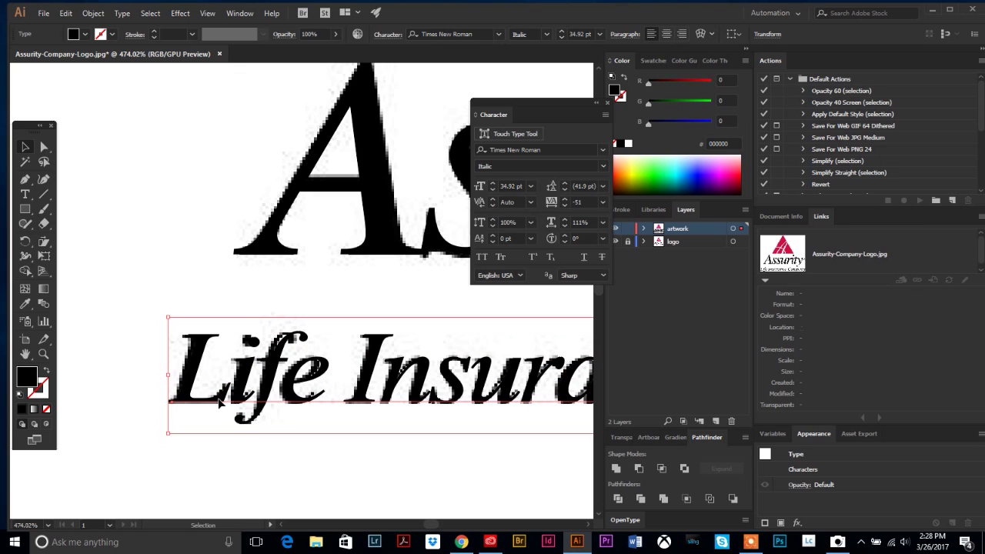
# Pan along the tagline to its end and select the Company text.
pyautogui.click(25, 355)
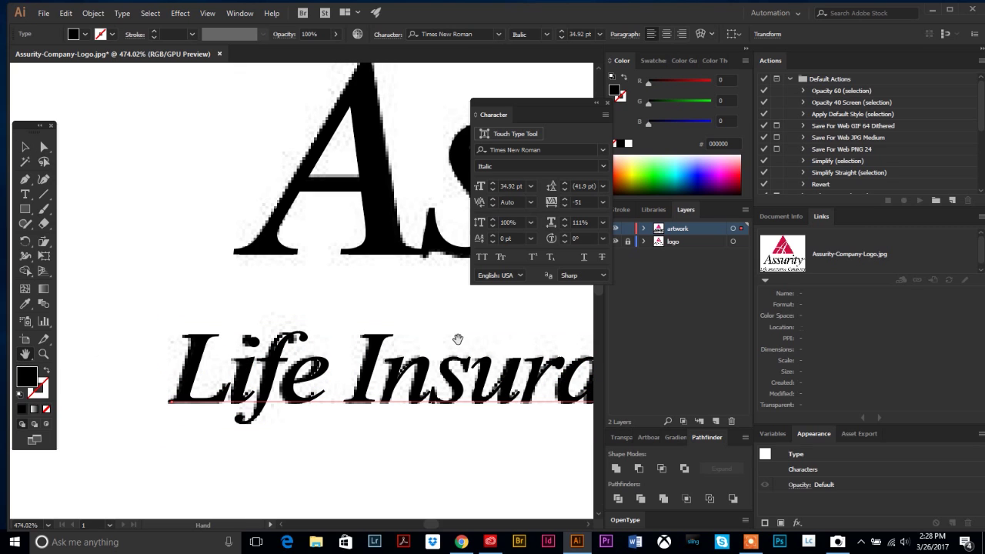
pyautogui.moveTo(458, 339); pyautogui.dragTo(301, 308)
pyautogui.moveTo(423, 301); pyautogui.dragTo(269, 312)
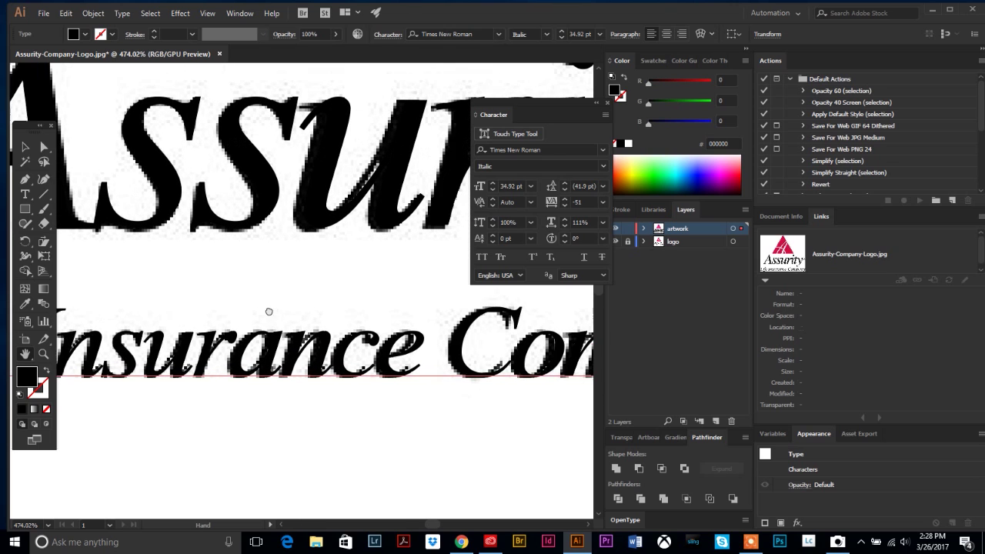
pyautogui.moveTo(395, 308); pyautogui.dragTo(185, 305)
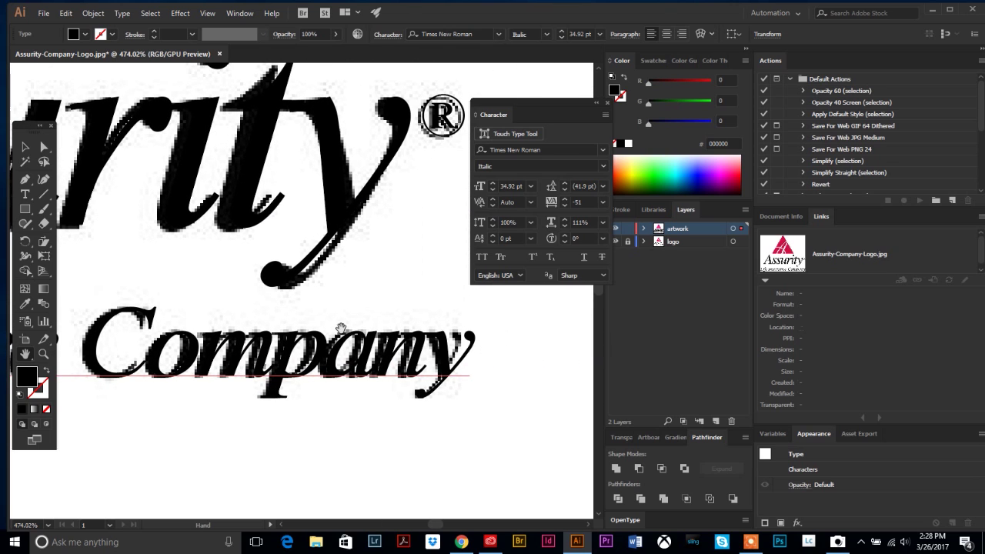
pyautogui.click(25, 148)
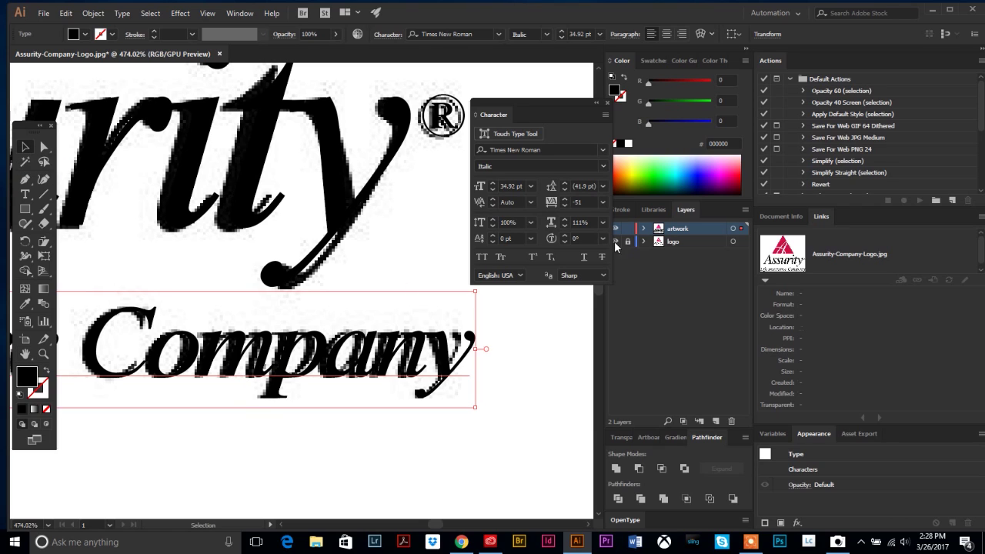
# Reduce the Company text's horizontal scale to 110%.
pyautogui.click(565, 225)
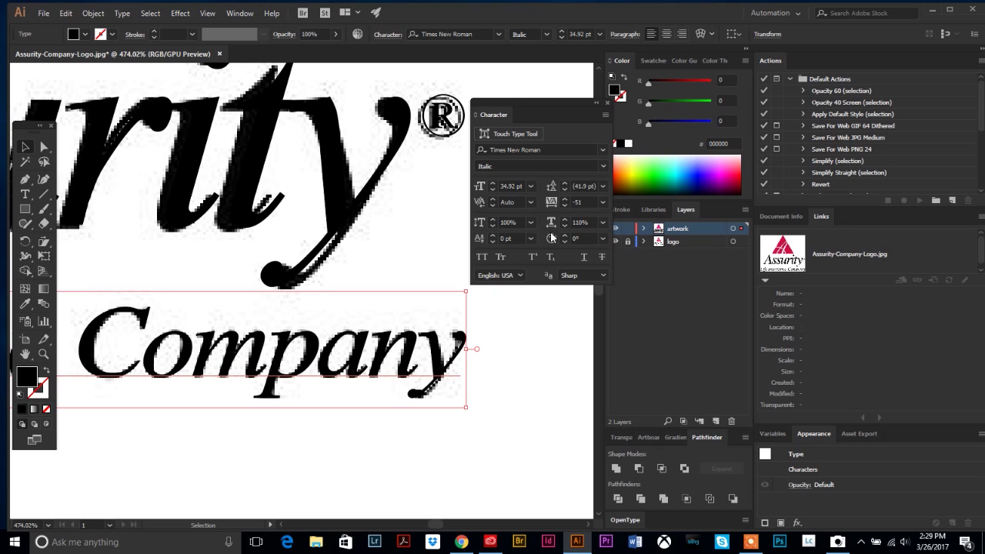
pyautogui.hscroll(-5, 231, 350)
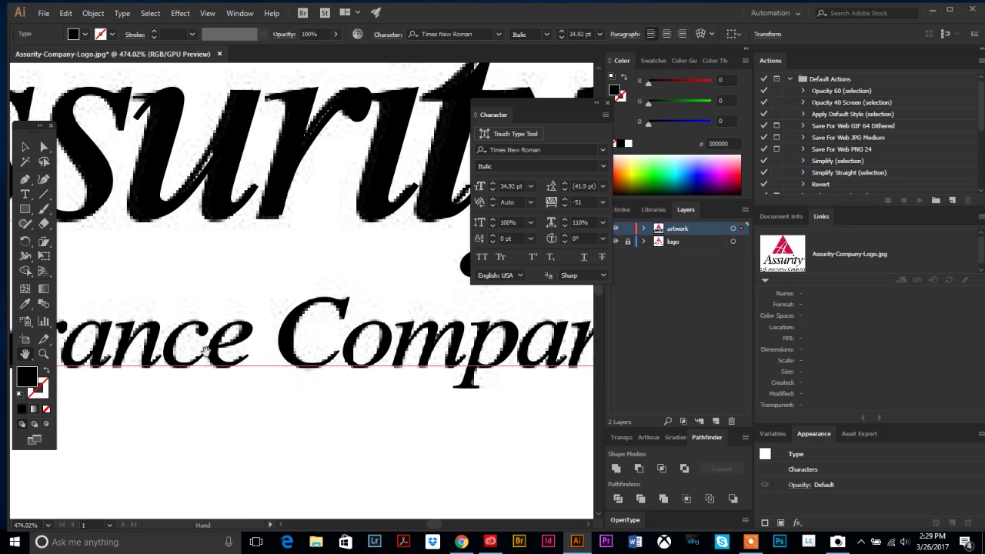
pyautogui.hscroll(-5, 231, 351)
pyautogui.hscroll(3, 165, 317)
pyautogui.scroll(-1, 165, 316)
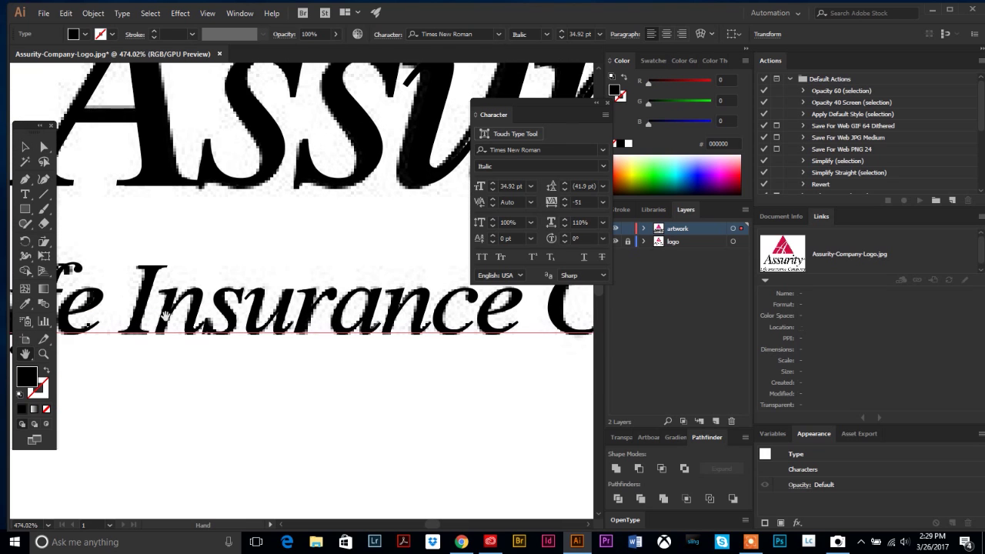
# Zoom out to 150% to view the whole logo.
pyautogui.click(45, 359)
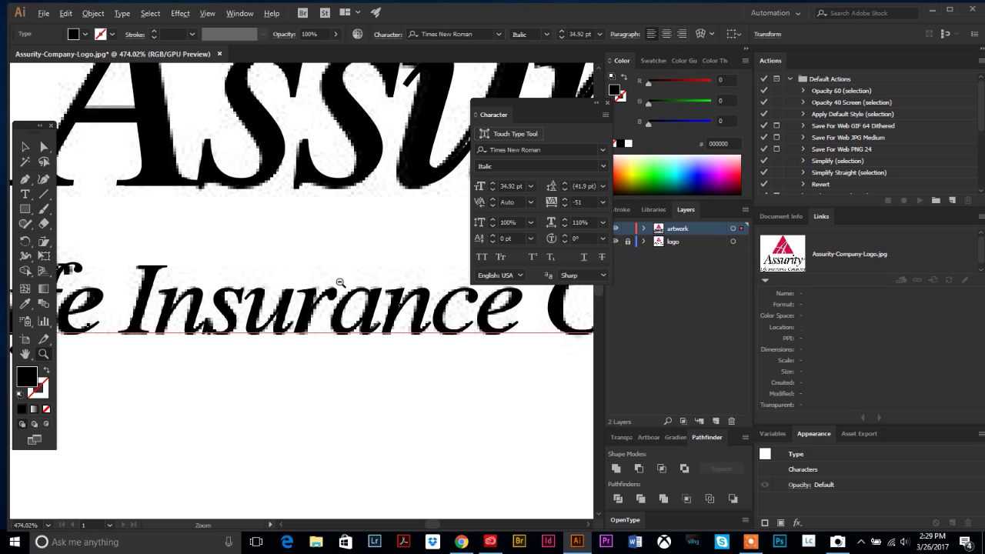
pyautogui.keyDown('alt'); pyautogui.click(360, 260); pyautogui.keyUp('alt')
pyautogui.keyDown('alt'); pyautogui.click(362, 269); pyautogui.keyUp('alt')
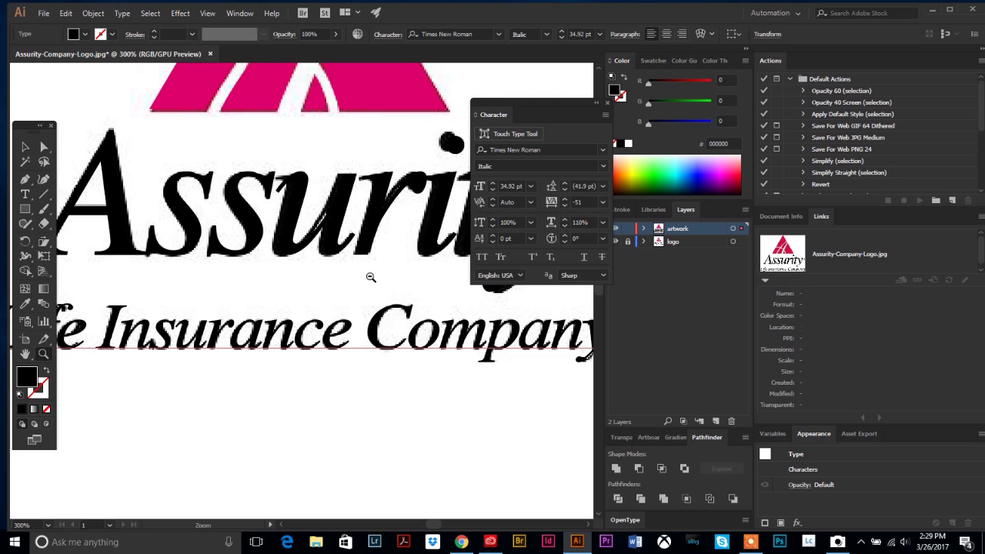
pyautogui.keyDown('alt'); pyautogui.click(368, 275); pyautogui.keyUp('alt')
pyautogui.keyDown('alt'); pyautogui.click(351, 277); pyautogui.keyUp('alt')
pyautogui.click(25, 147)
# Dock the Character panel into the Layers group, then hide and reshow the logo and artwork layers to compare.
pyautogui.click(320, 380)
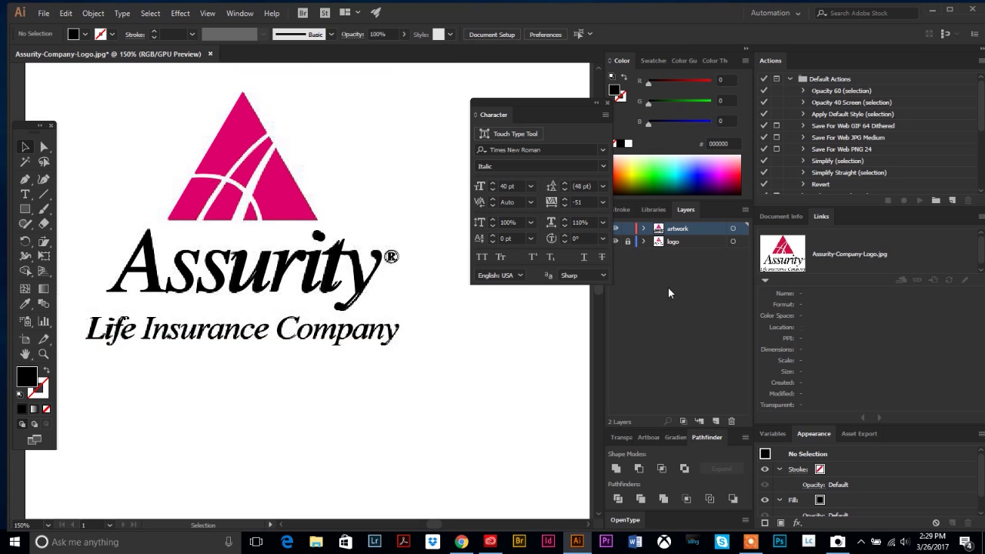
pyautogui.moveTo(490, 115); pyautogui.dragTo(712, 208)
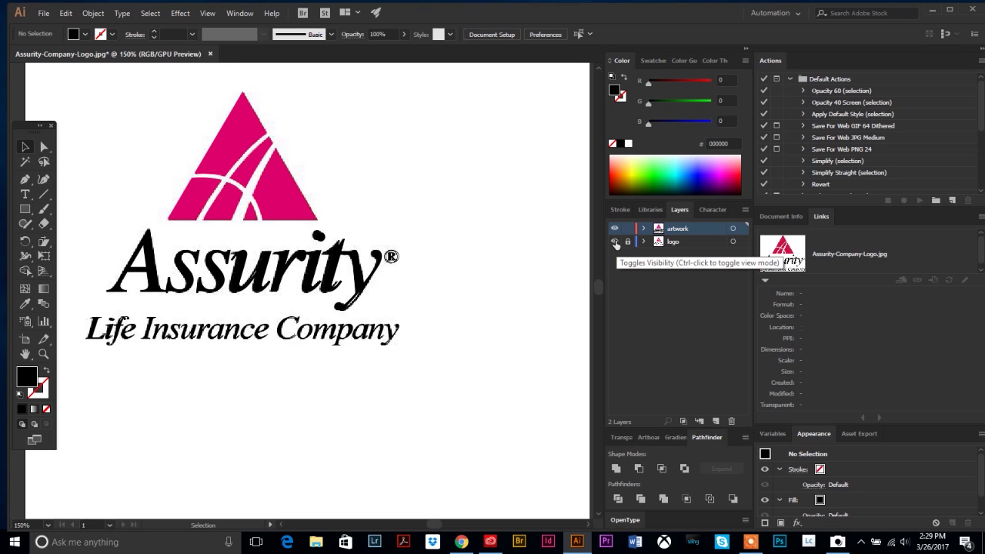
pyautogui.click(614, 241)
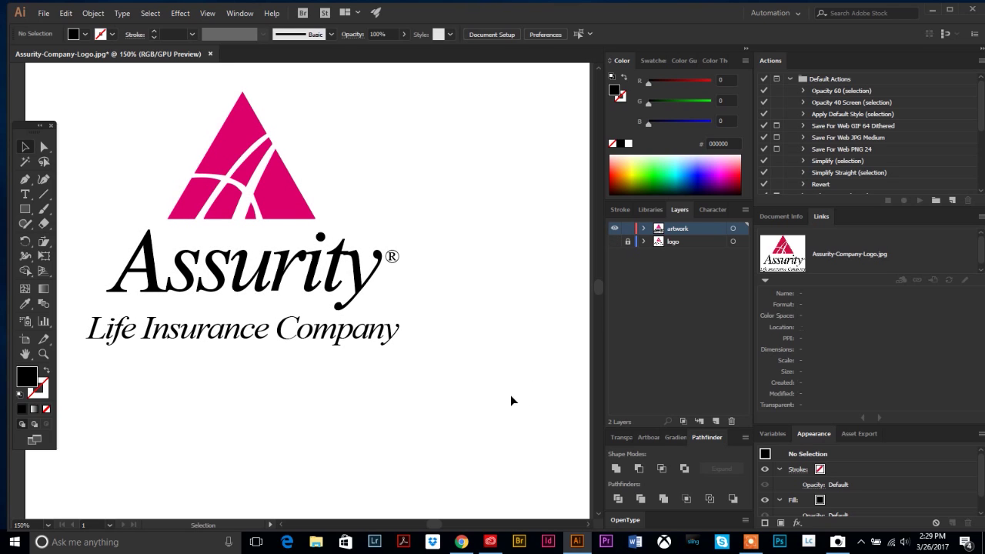
pyautogui.click(614, 229)
pyautogui.click(615, 242)
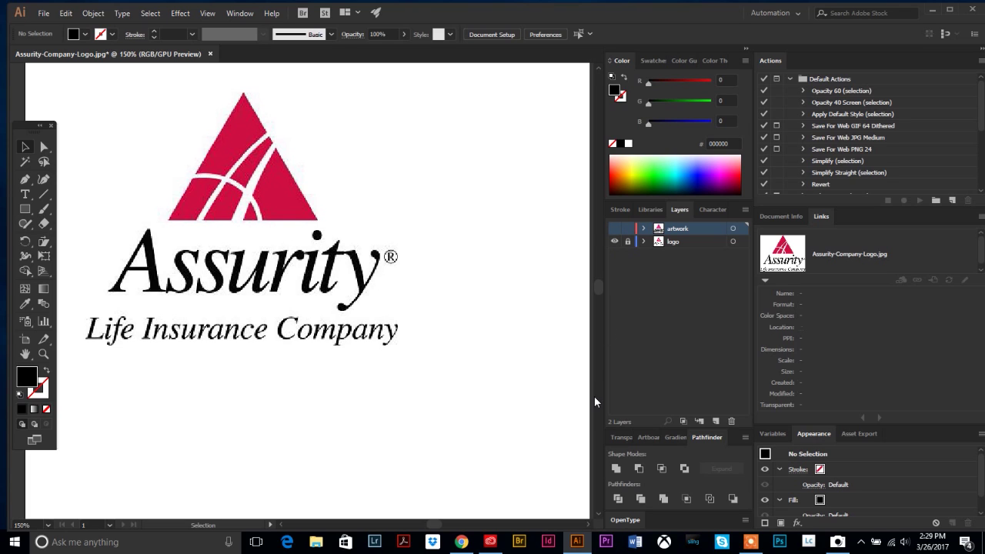
pyautogui.click(615, 230)
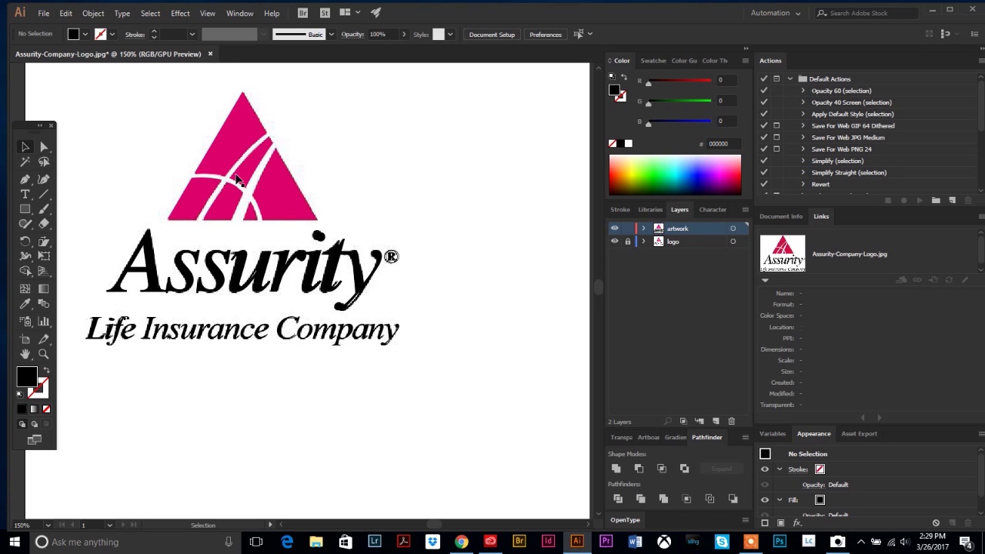
# Select the redrawn logo artwork and Alt-drag a duplicate off to the right.
pyautogui.moveTo(109, 92); pyautogui.dragTo(446, 352)
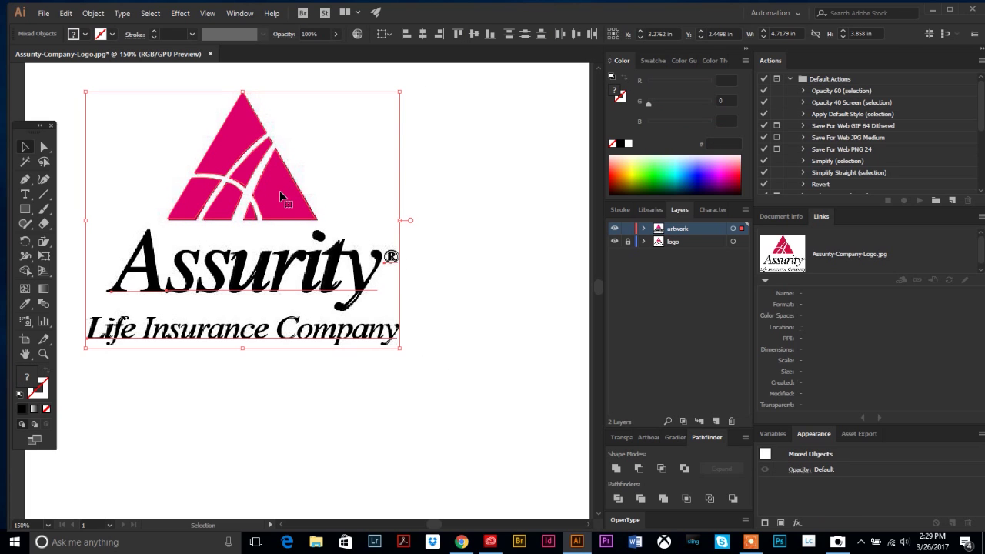
pyautogui.moveTo(280, 188); pyautogui.dragTo(544, 188)
pyautogui.moveTo(458, 220); pyautogui.dragTo(516, 221)
# Zoom out to 66.67% and move the copied logo below the original.
pyautogui.click(25, 354)
pyautogui.moveTo(208, 174); pyautogui.dragTo(123, 166)
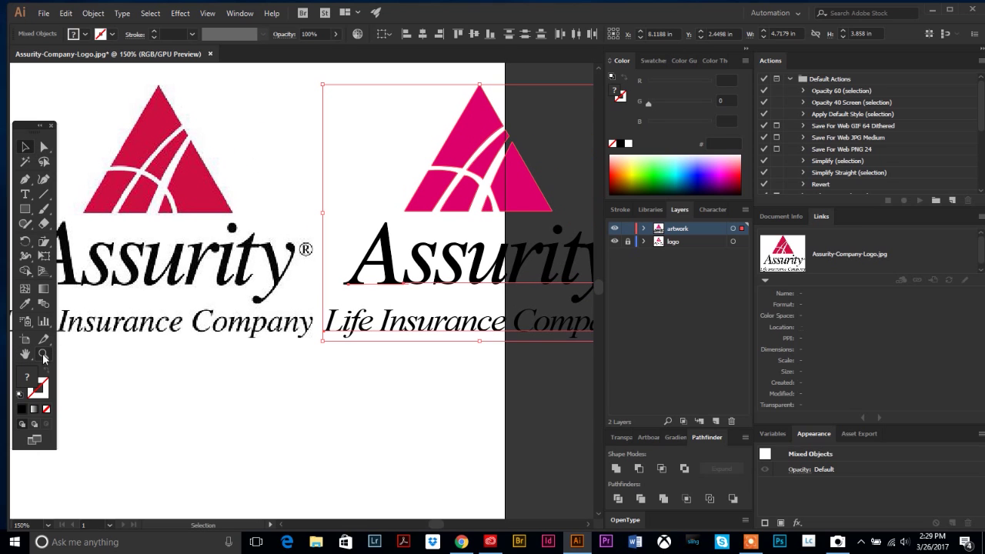
pyautogui.click(44, 354)
pyautogui.keyDown('alt'); pyautogui.click(290, 294); pyautogui.keyUp('alt')
pyautogui.keyDown('alt'); pyautogui.click(290, 294); pyautogui.keyUp('alt')
pyautogui.click(44, 146)
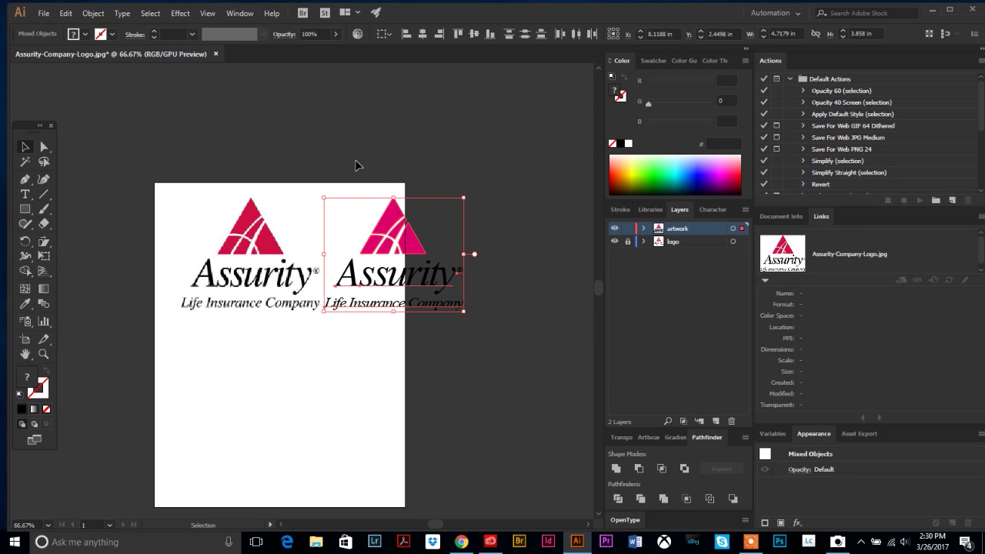
pyautogui.moveTo(409, 249); pyautogui.dragTo(268, 369)
pyautogui.click(326, 360)
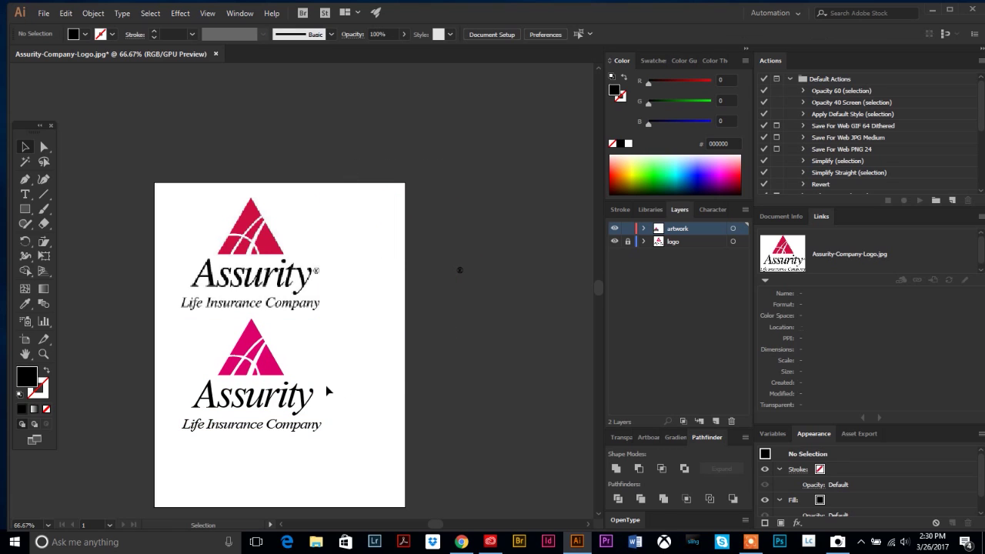
# Give the copied triangle the original's red CE0F42 and move the ® onto the top logo.
pyautogui.click(271, 371)
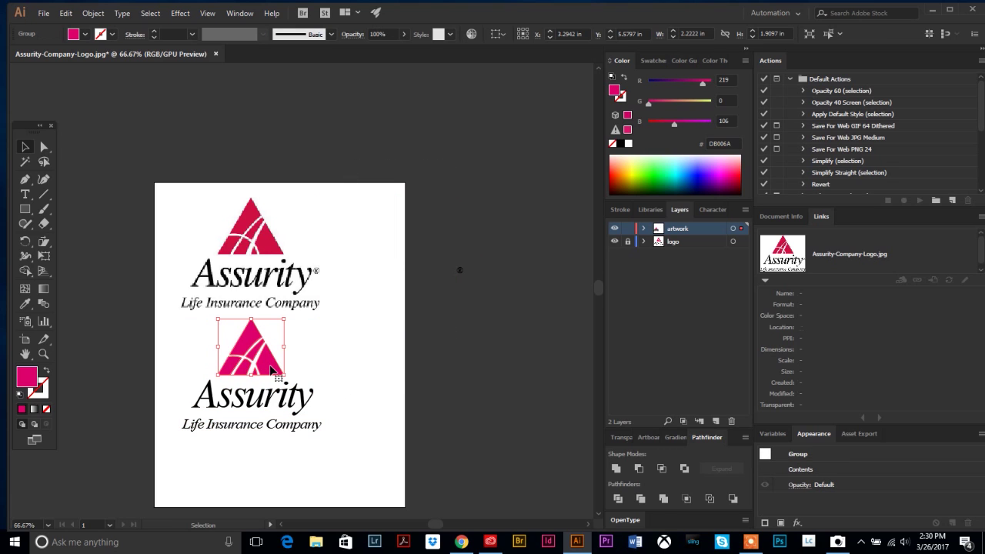
pyautogui.click(26, 306)
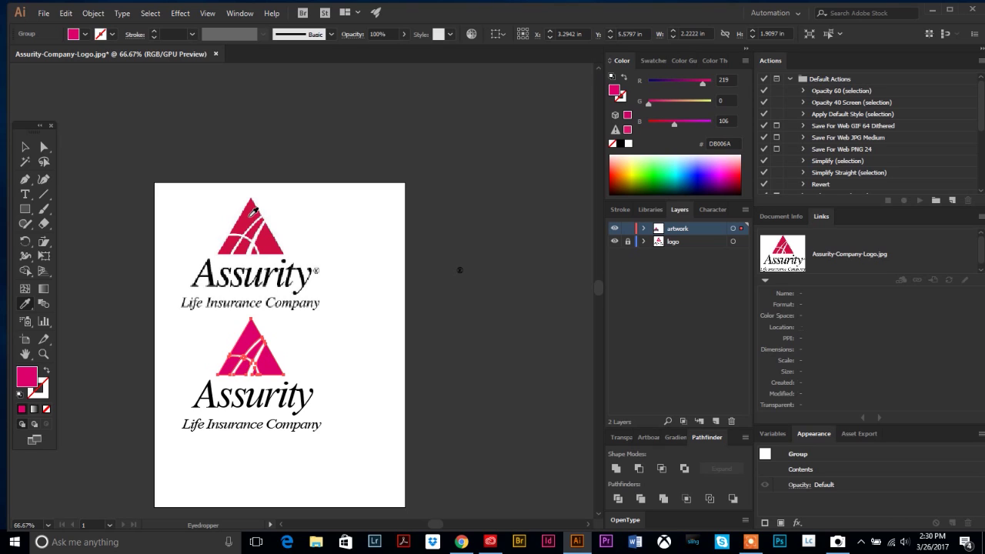
pyautogui.click(252, 213)
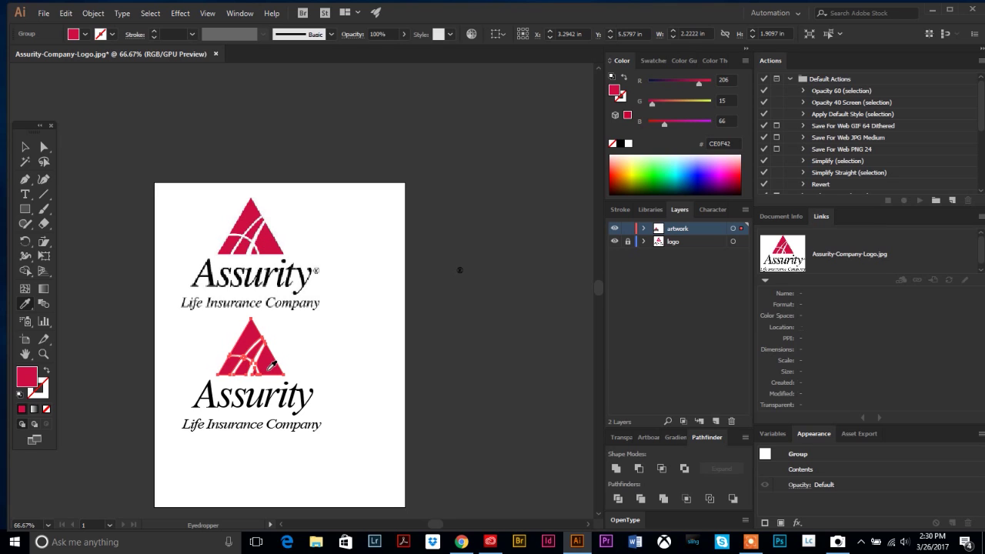
pyautogui.press('v')
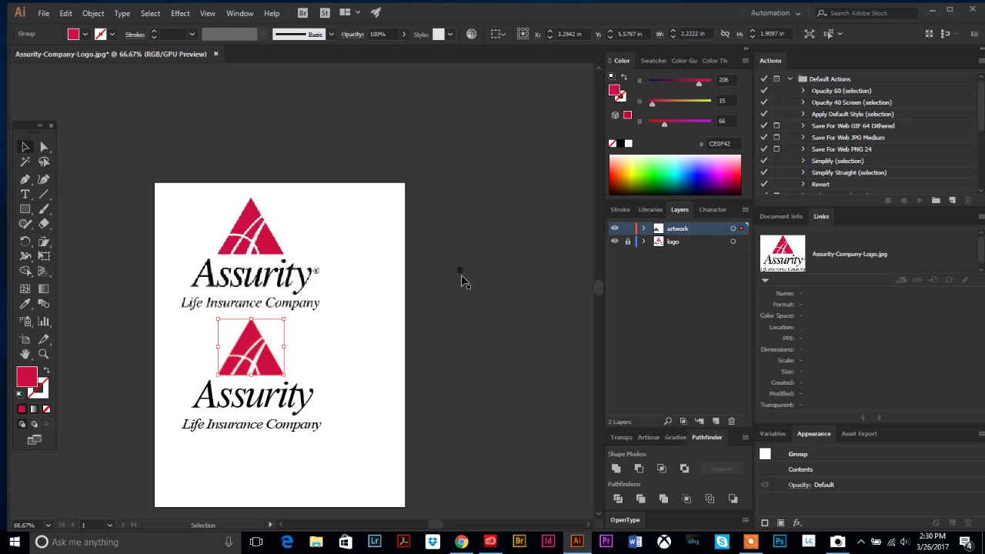
pyautogui.moveTo(455, 275); pyautogui.dragTo(318, 274)
# Drag the ® down beside the lower 'Assurity' wordmark.
pyautogui.click(335, 307)
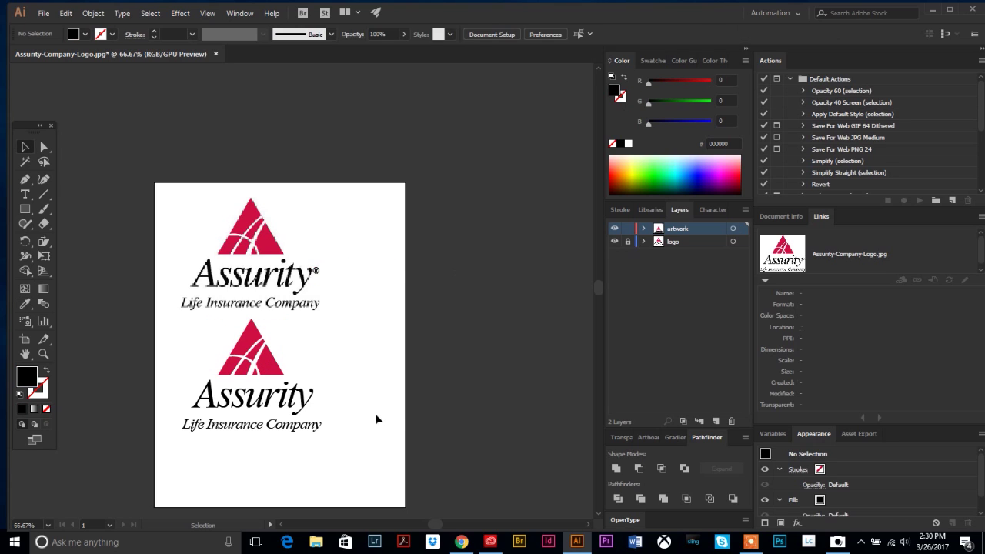
pyautogui.moveTo(316, 274); pyautogui.dragTo(318, 392)
pyautogui.click(350, 414)
# Zoom in to 150% to inspect the lower logo, then zoom back out to see both.
pyautogui.click(43, 354)
pyautogui.click(261, 369)
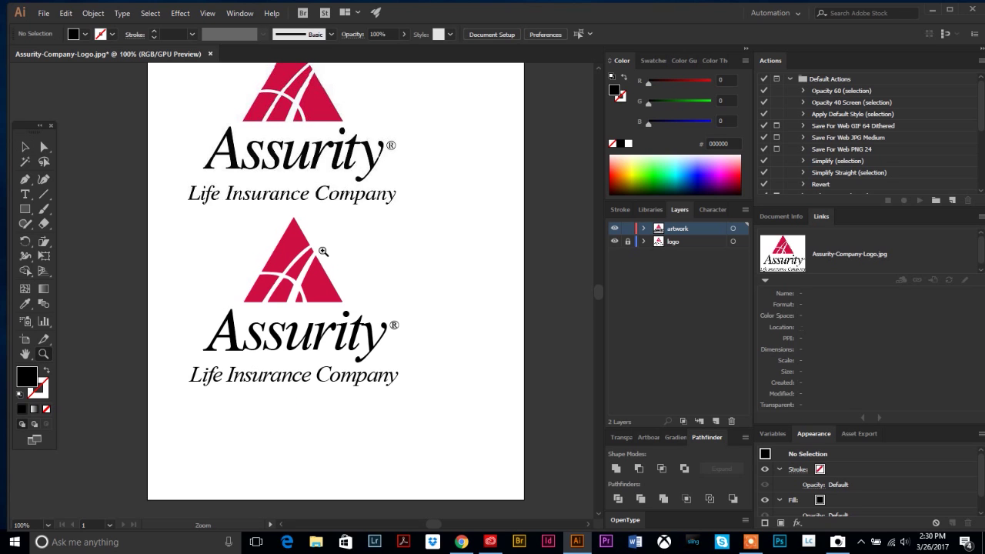
pyautogui.click(324, 253)
pyautogui.scroll(3, 339, 274)
pyautogui.scroll(-5, 338, 273)
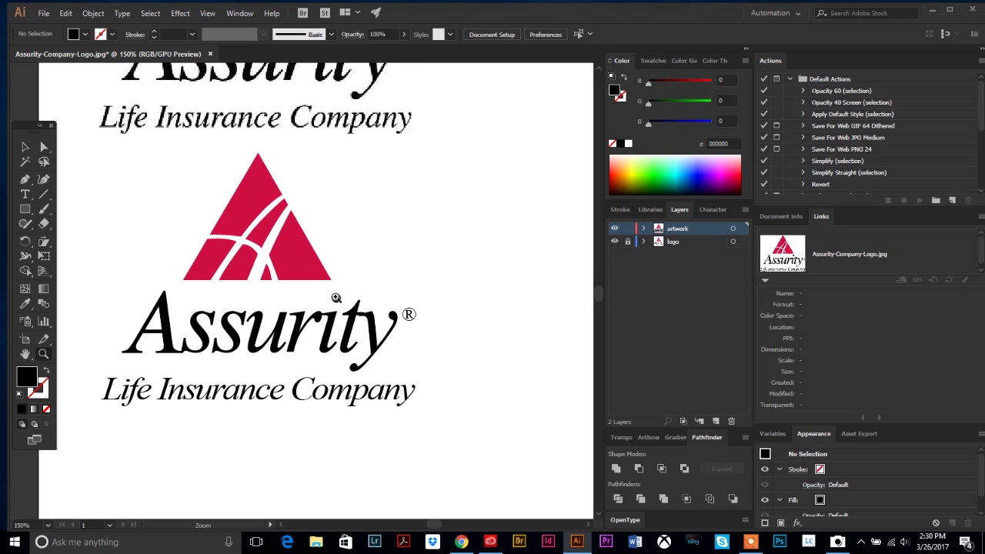
pyautogui.scroll(3, 335, 296)
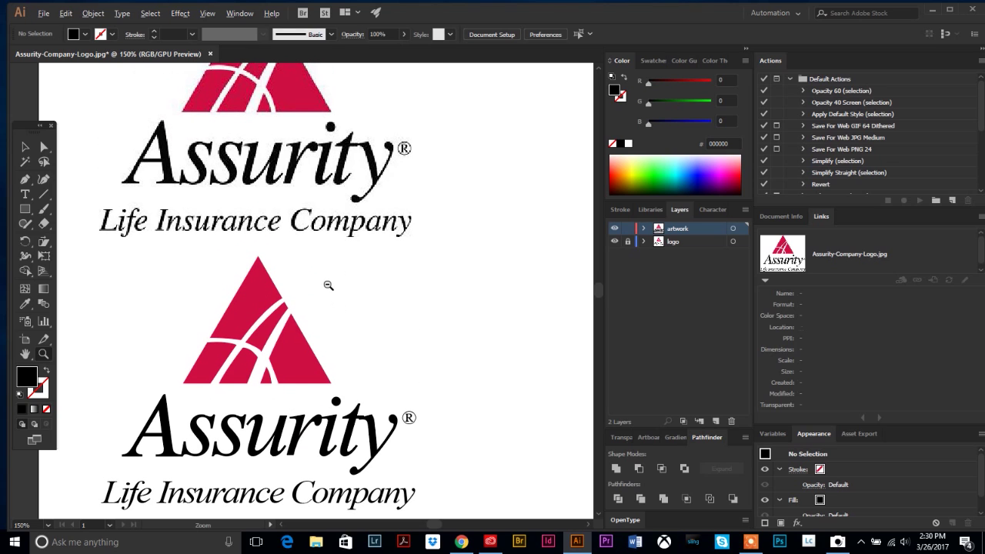
pyautogui.keyDown('alt'); pyautogui.click(328, 284); pyautogui.keyUp('alt')
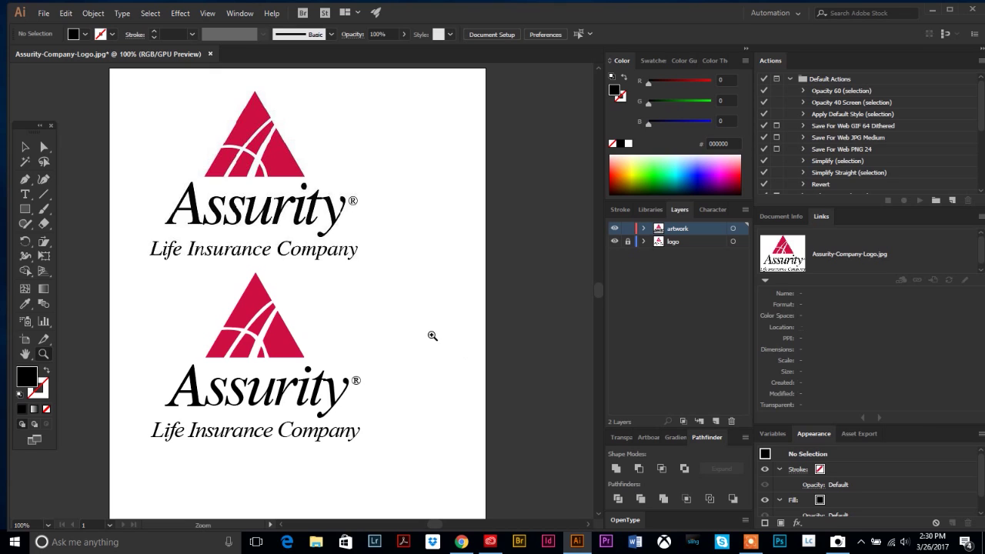
pyautogui.click(26, 147)
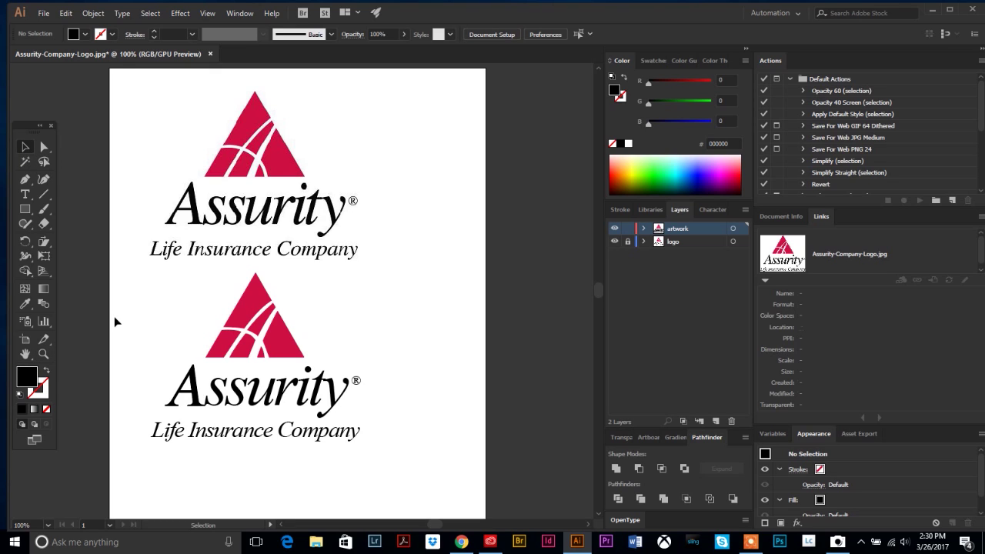